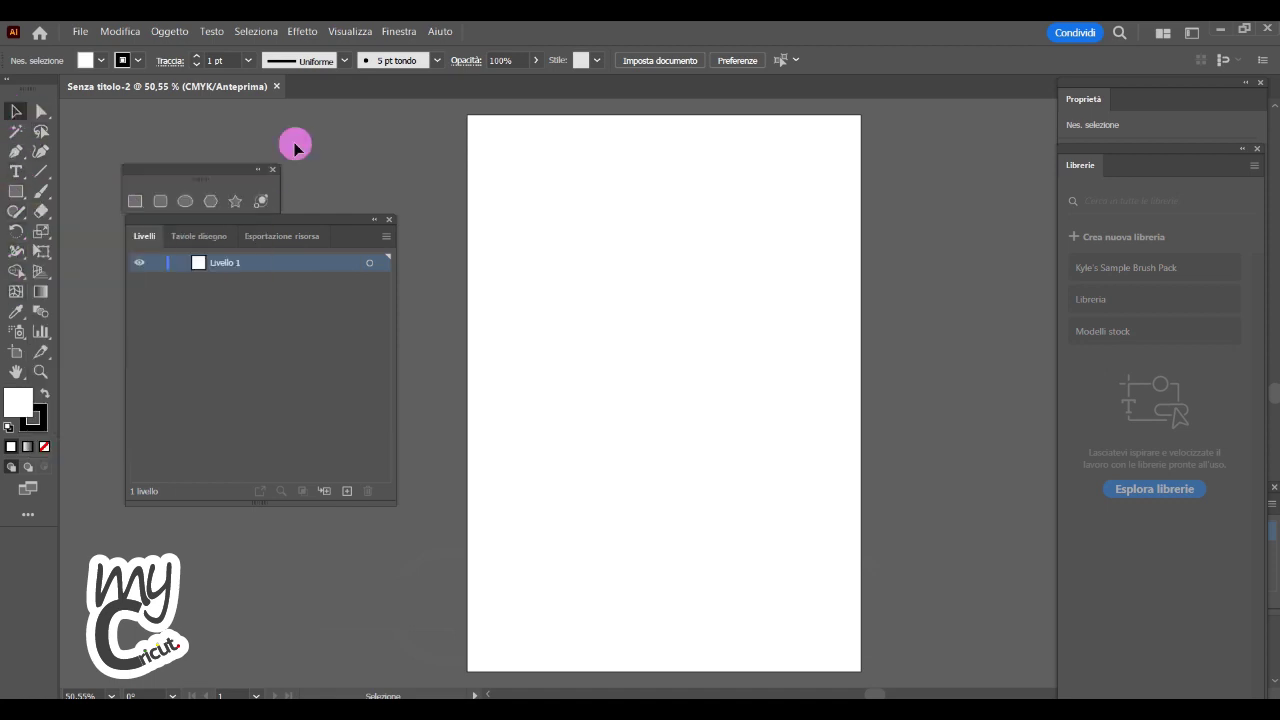
- Draw a star and move it onto the page near the top-left
click(235, 201)
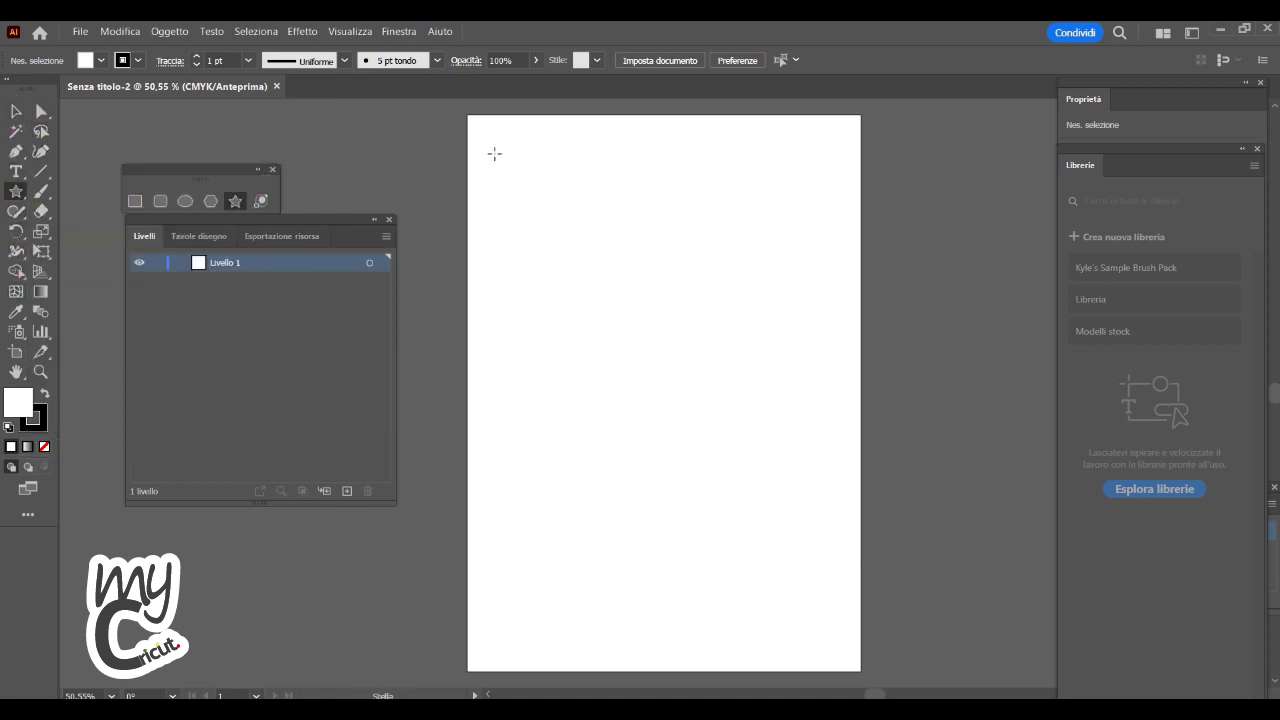
drag(494, 155, 549, 220)
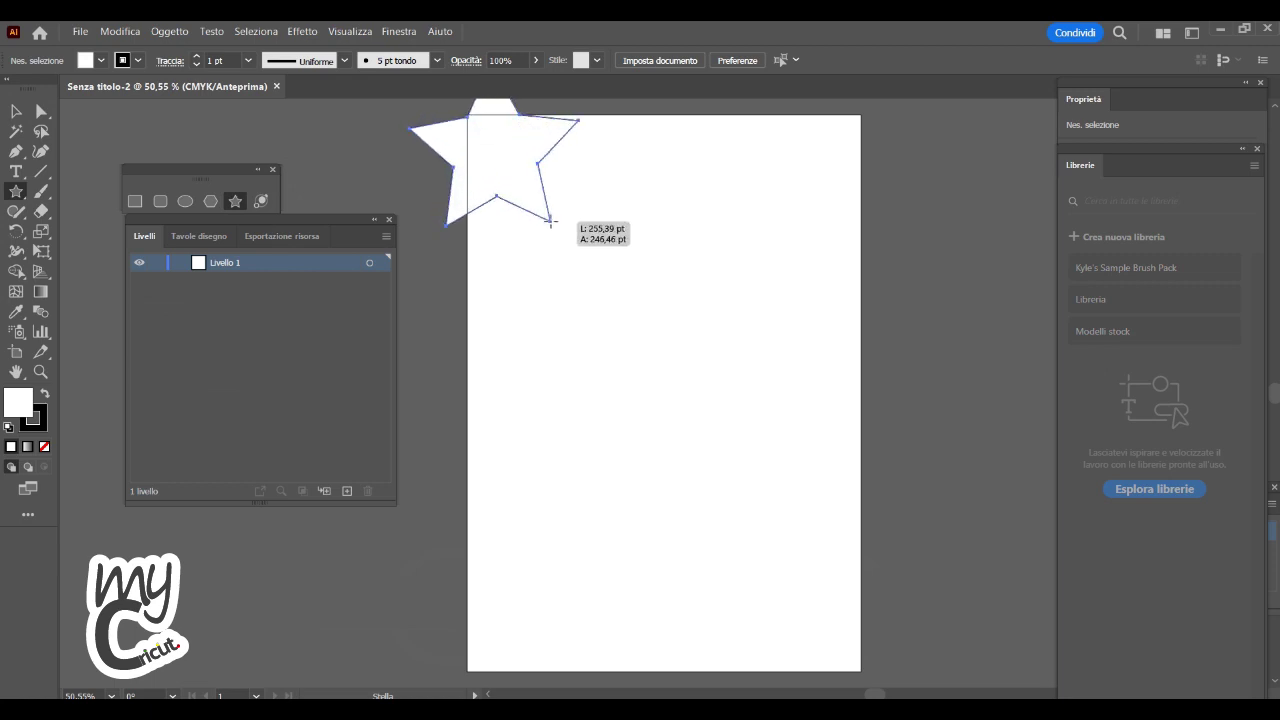
click(16, 111)
drag(509, 173, 574, 236)
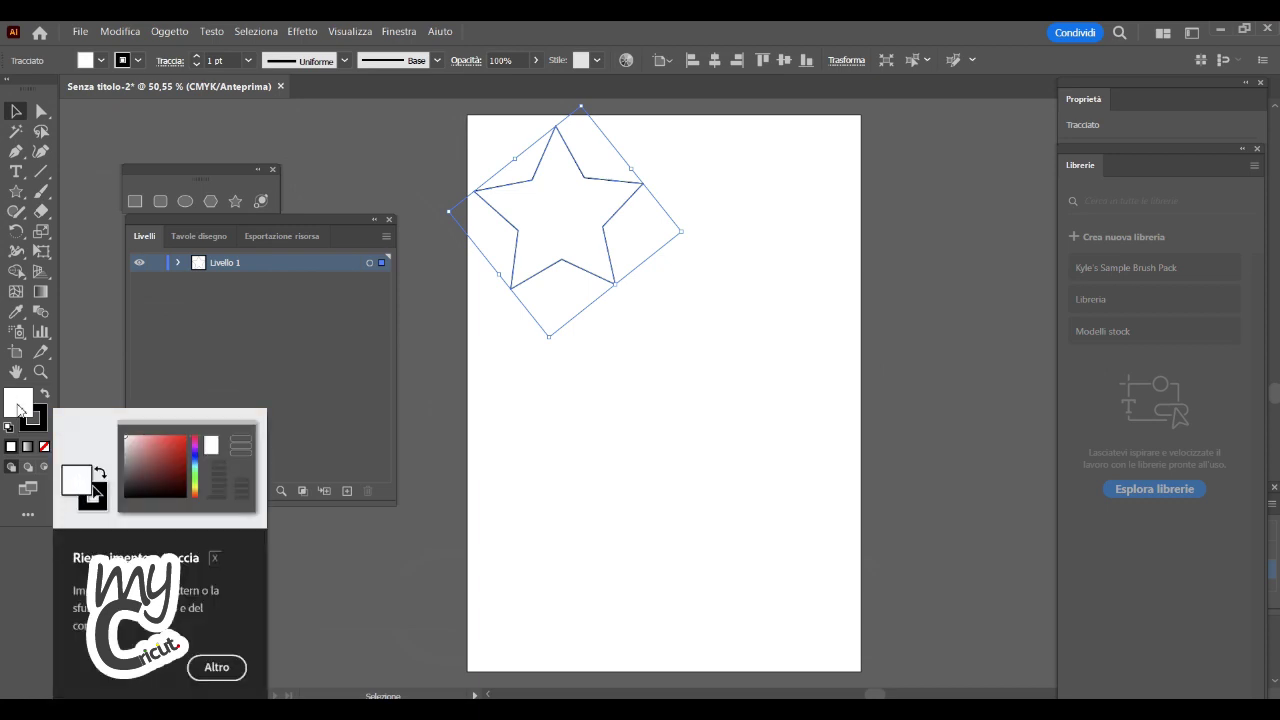
- Fill the star light blue, #70C6F2
double_click(19, 406)
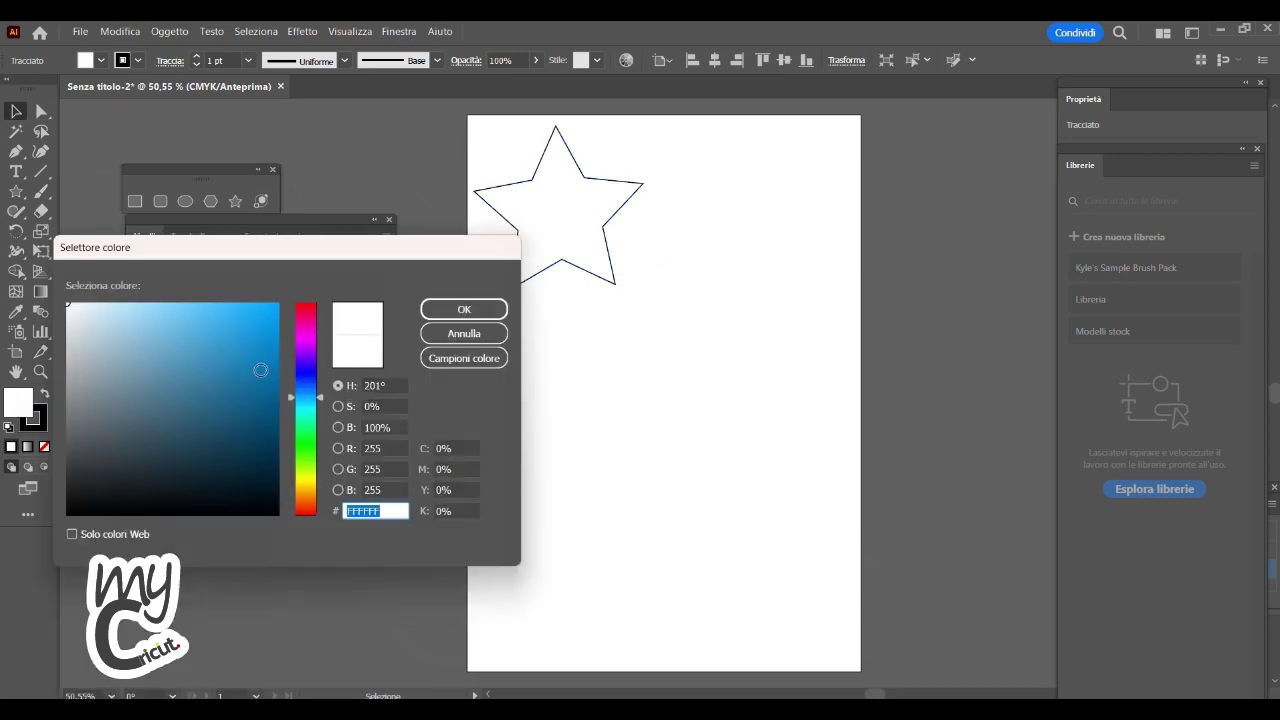
click(181, 312)
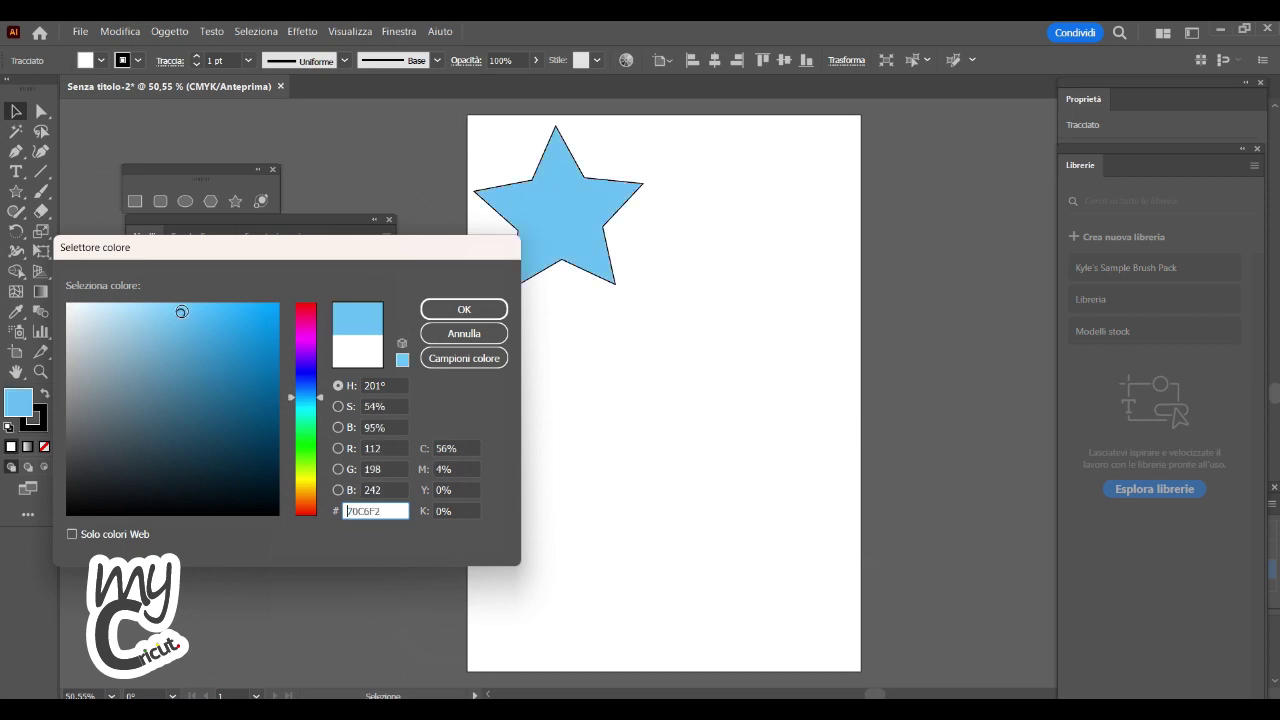
click(470, 309)
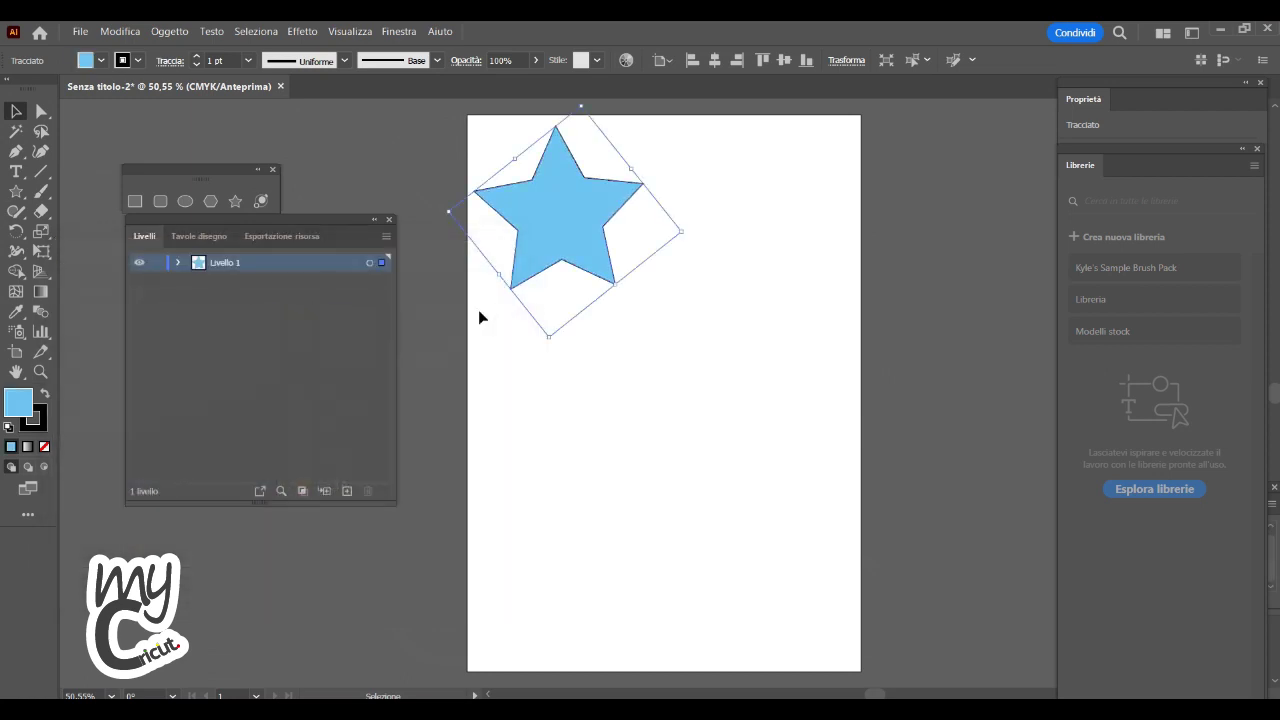
- Duplicate the blue star with Copia and Incolla
right_click(566, 198)
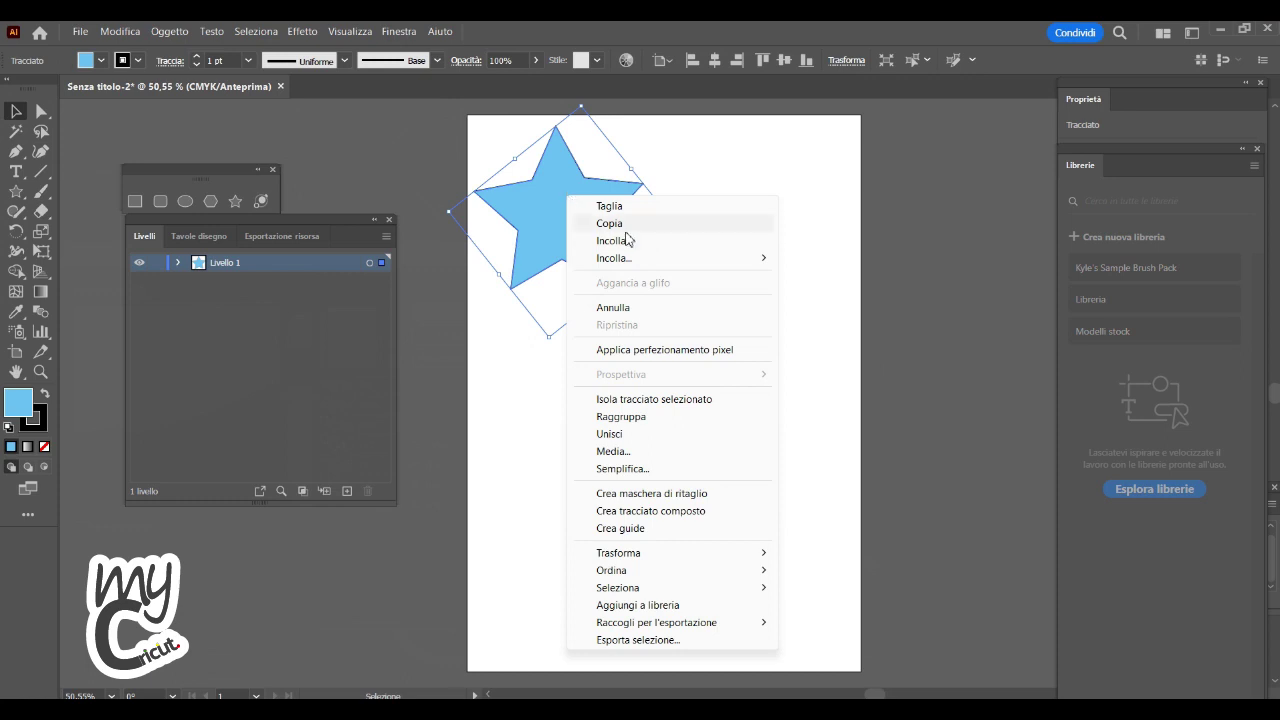
click(575, 223)
right_click(697, 300)
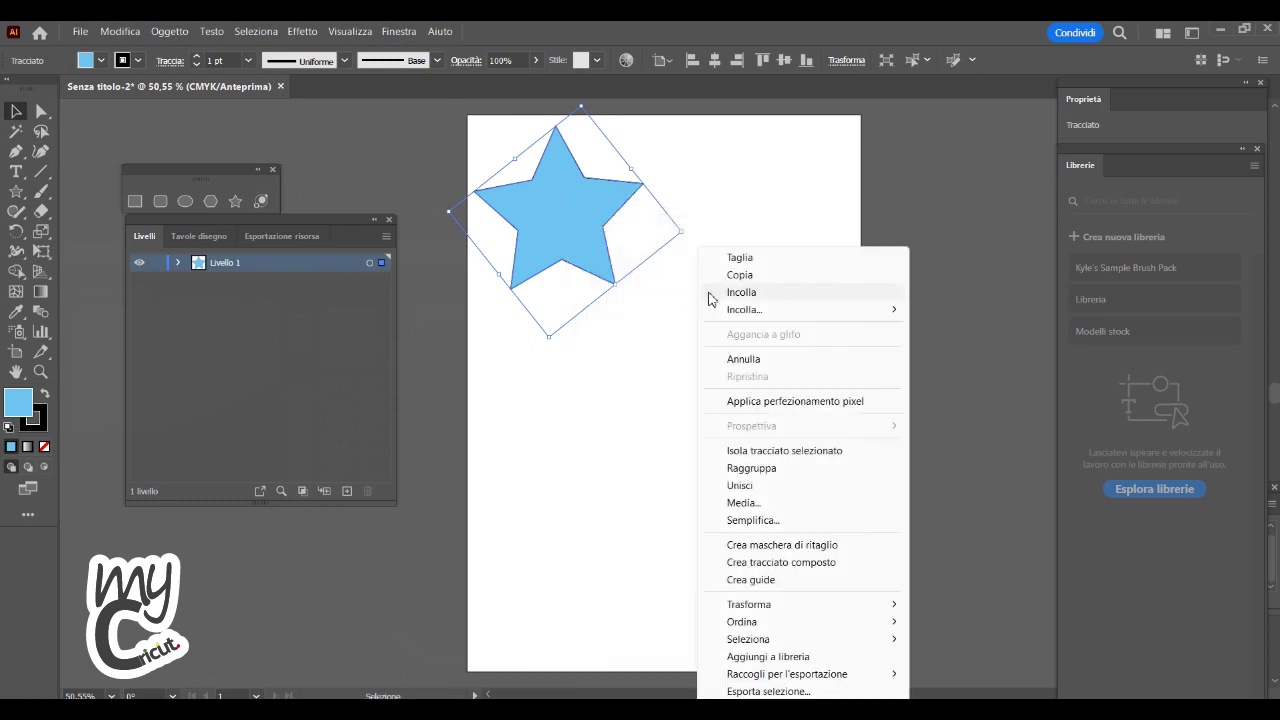
click(710, 292)
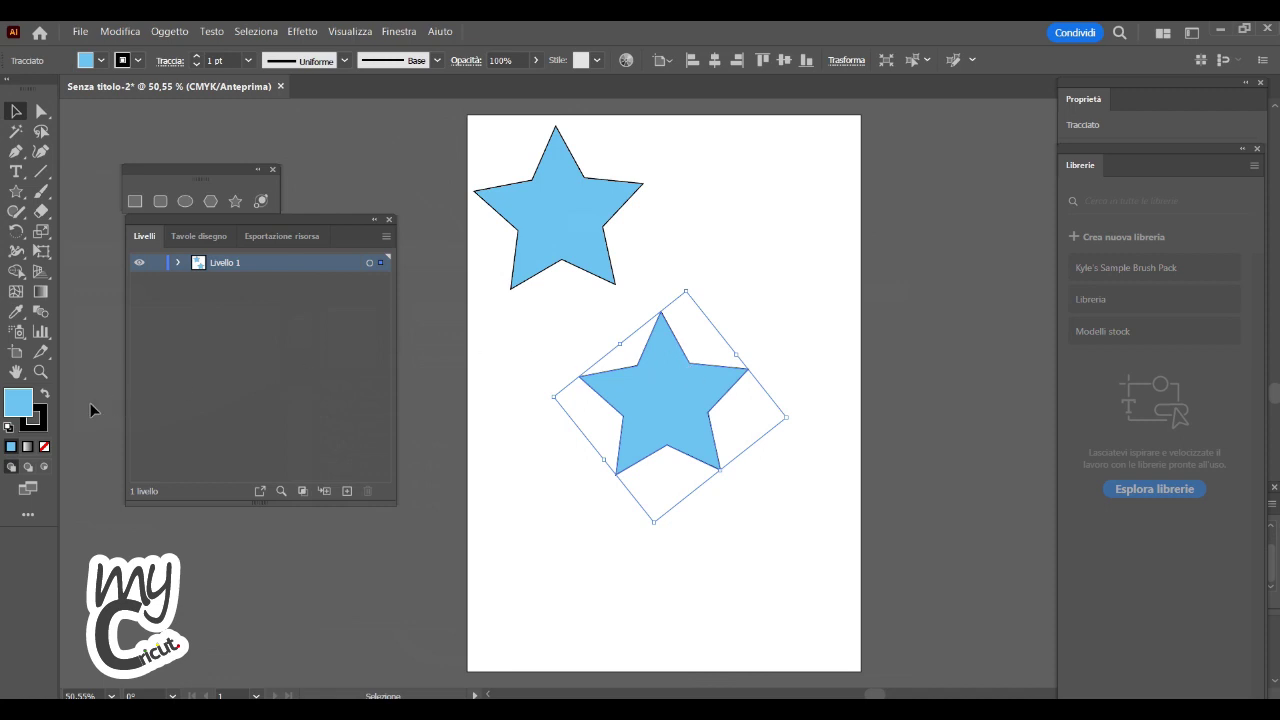
- Fill the copy light pink #FCAEE8 and place it below the blue star
double_click(17, 405)
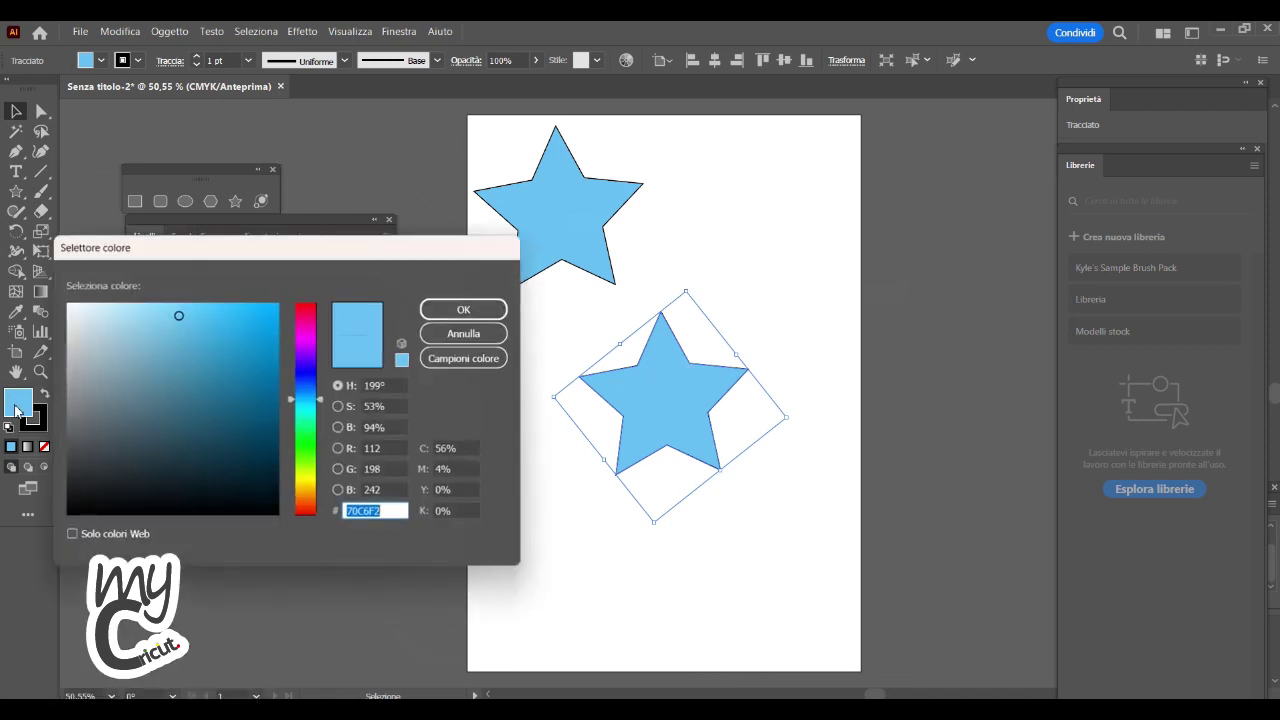
drag(322, 403, 322, 331)
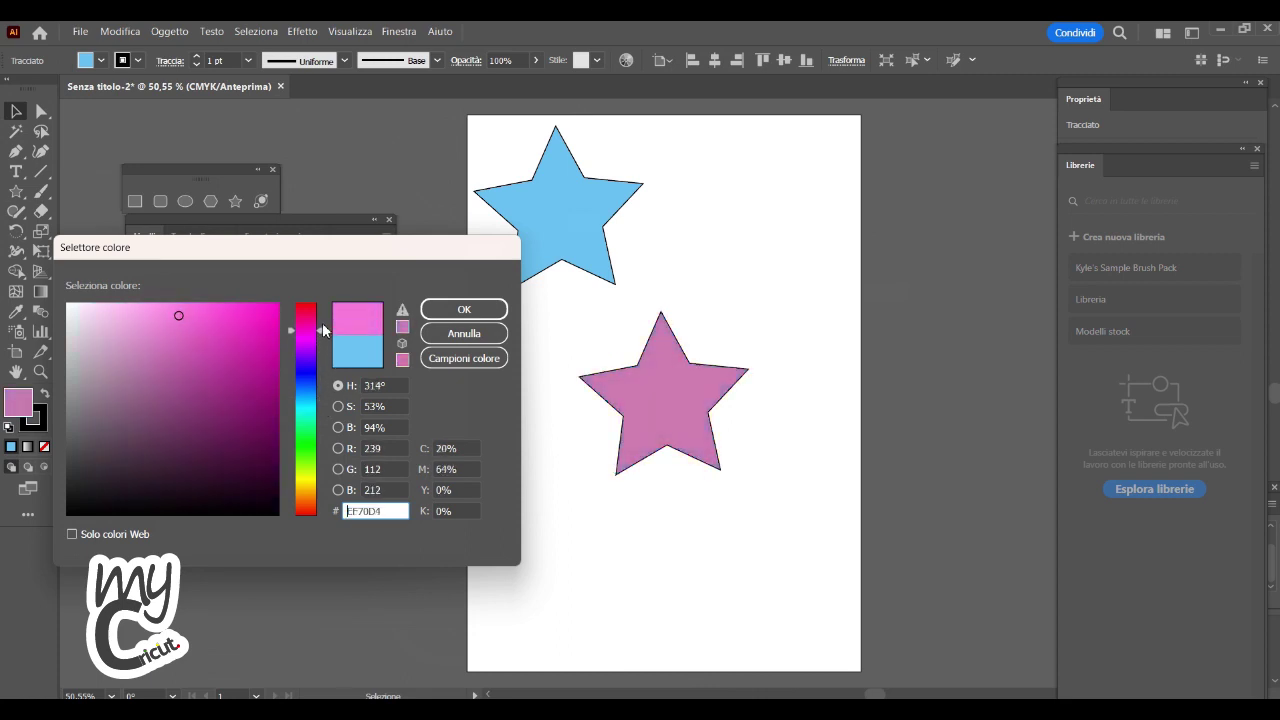
click(146, 308)
click(131, 304)
click(503, 316)
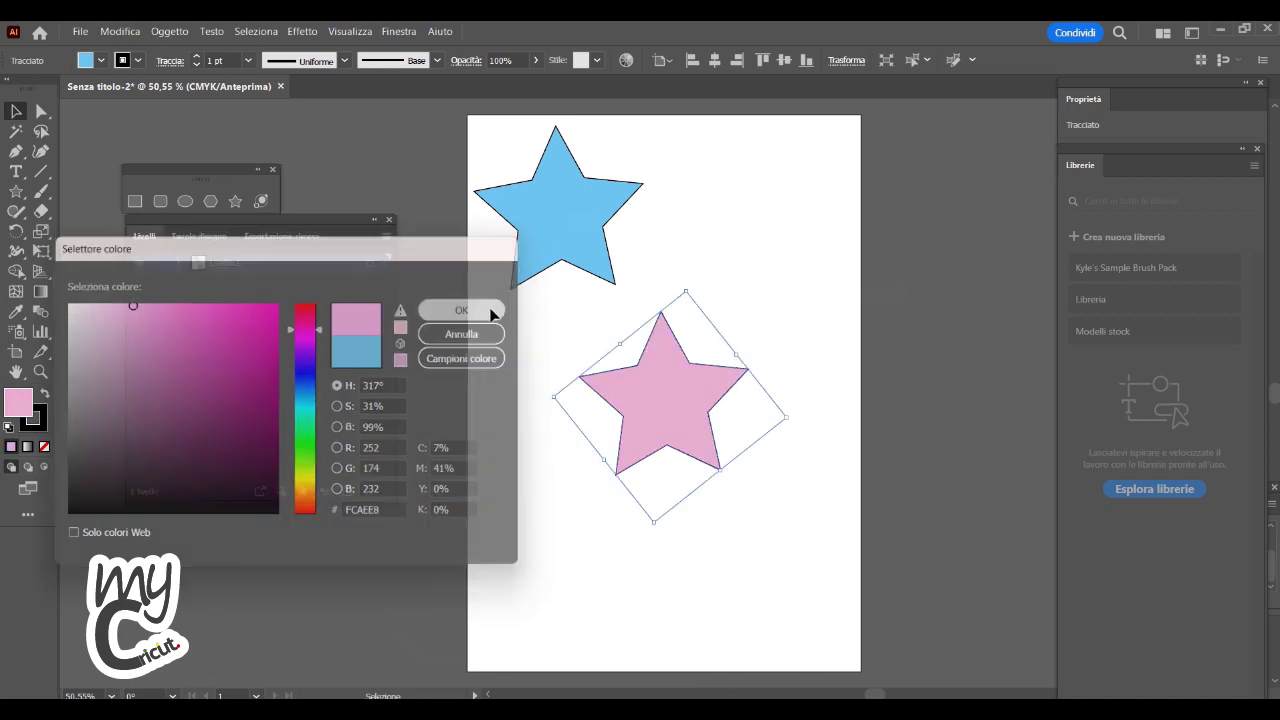
drag(663, 385, 576, 365)
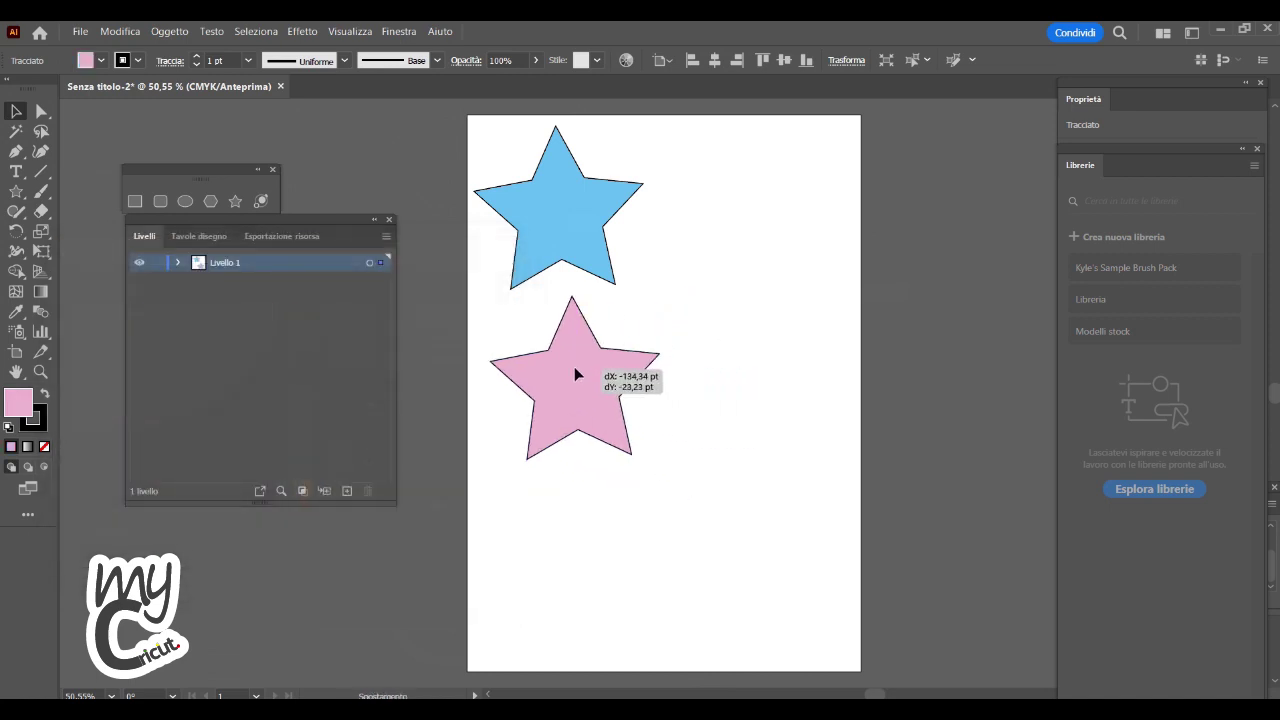
- Paste another blue star, shrink it, and place it right of the first blue star
right_click(680, 248)
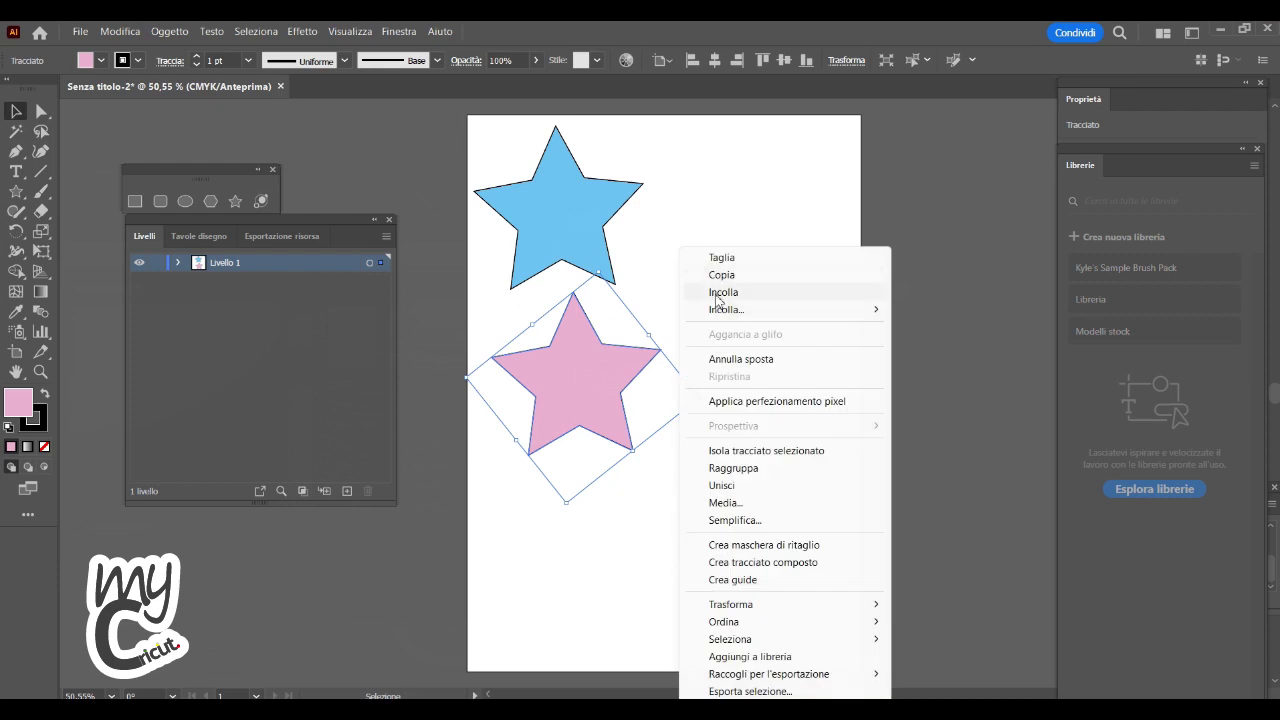
click(716, 294)
drag(690, 396, 740, 256)
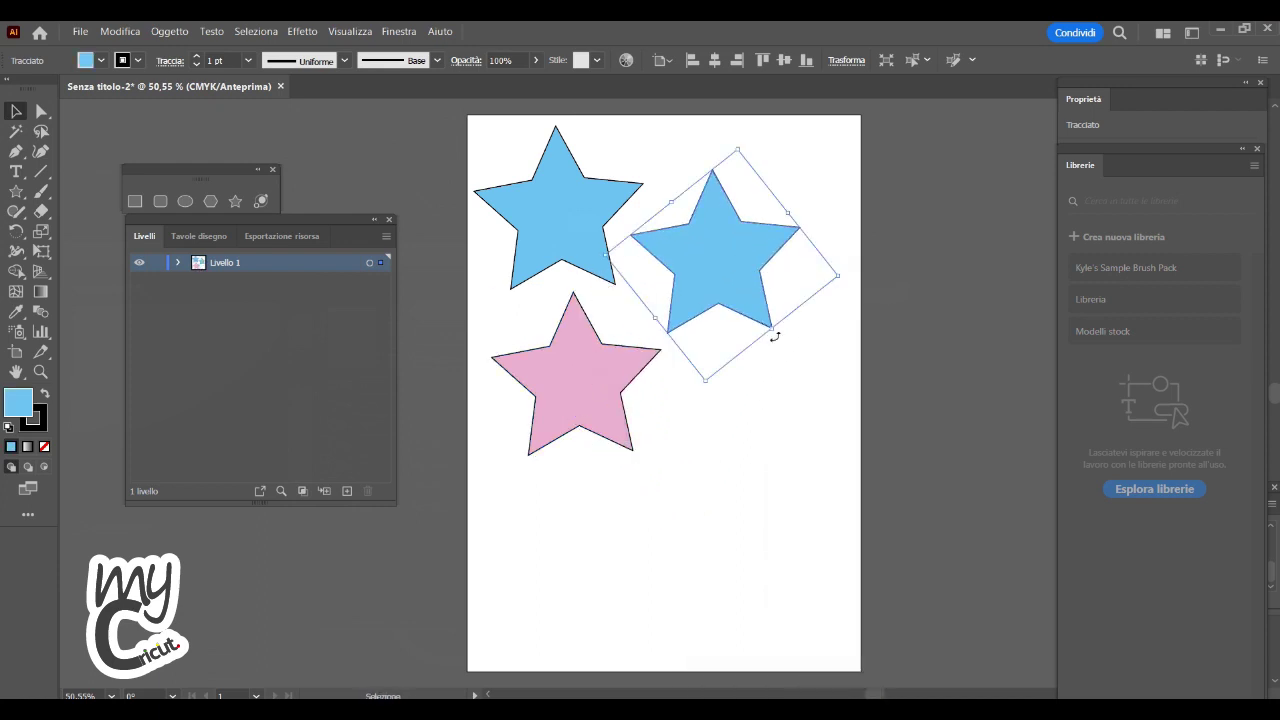
drag(739, 152, 718, 238)
drag(708, 302, 694, 268)
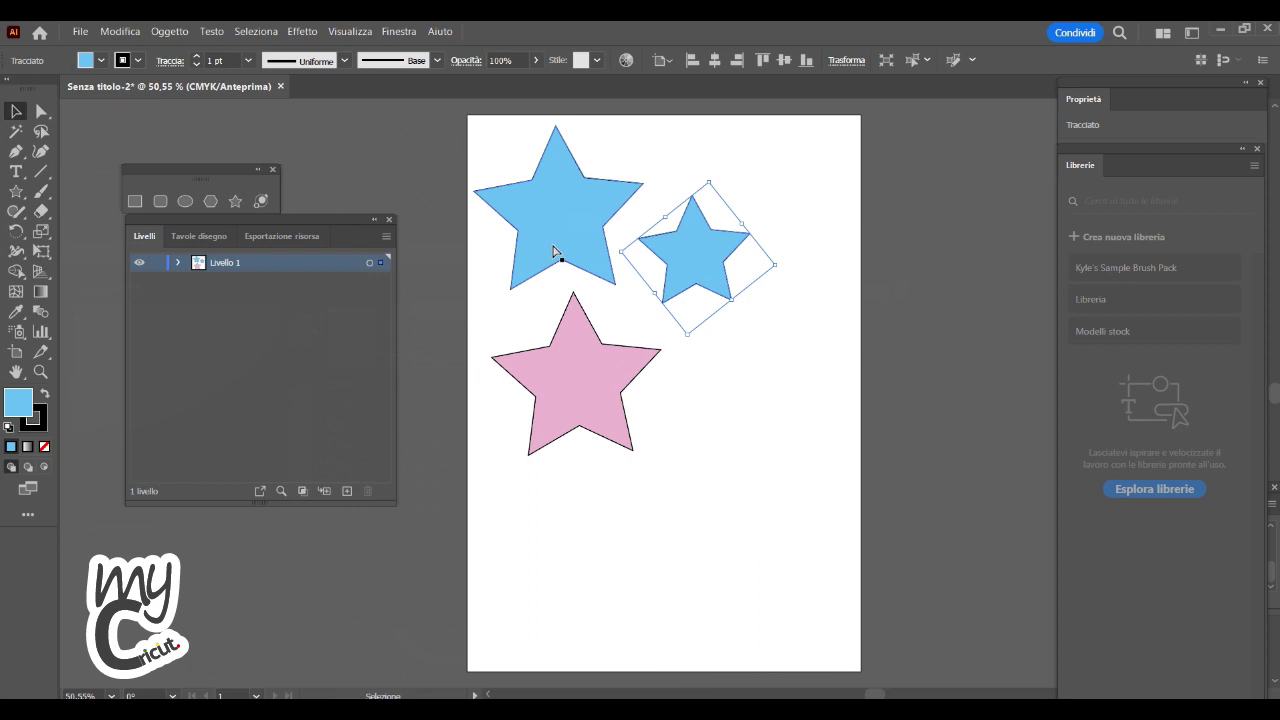
- Place smaller blue star copies below and beside the pink star
drag(711, 451, 624, 570)
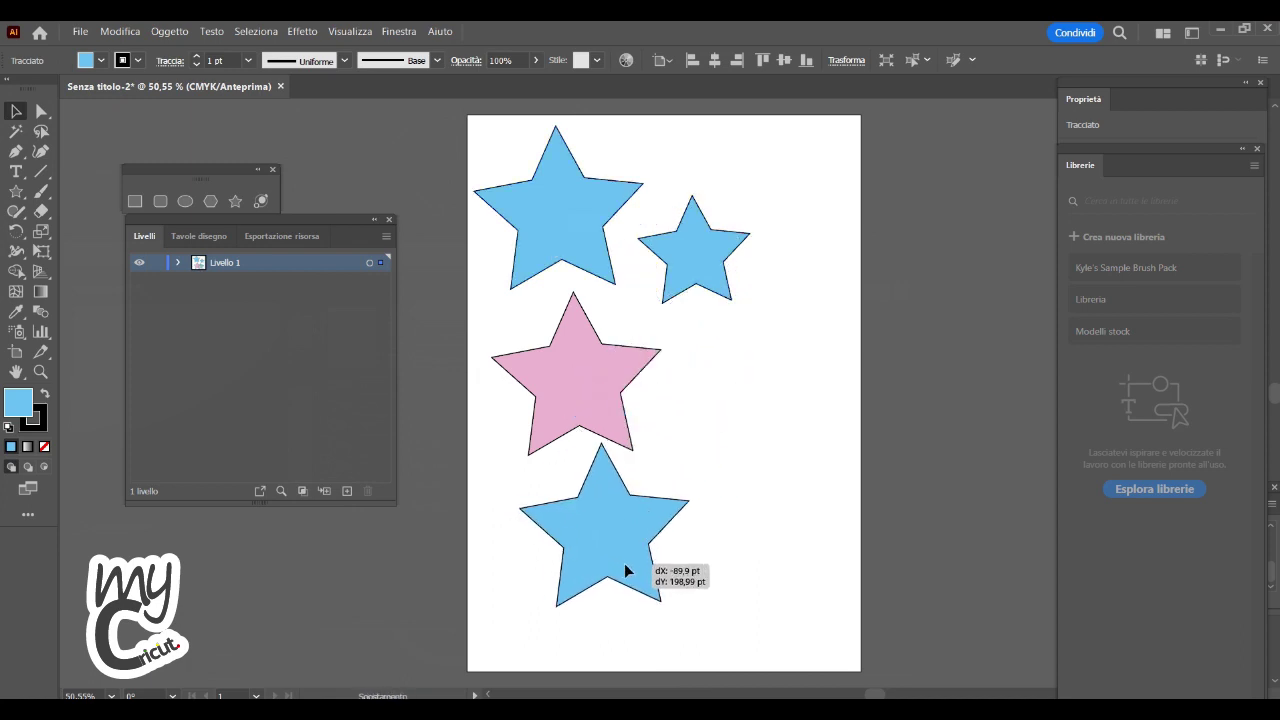
drag(623, 432, 614, 470)
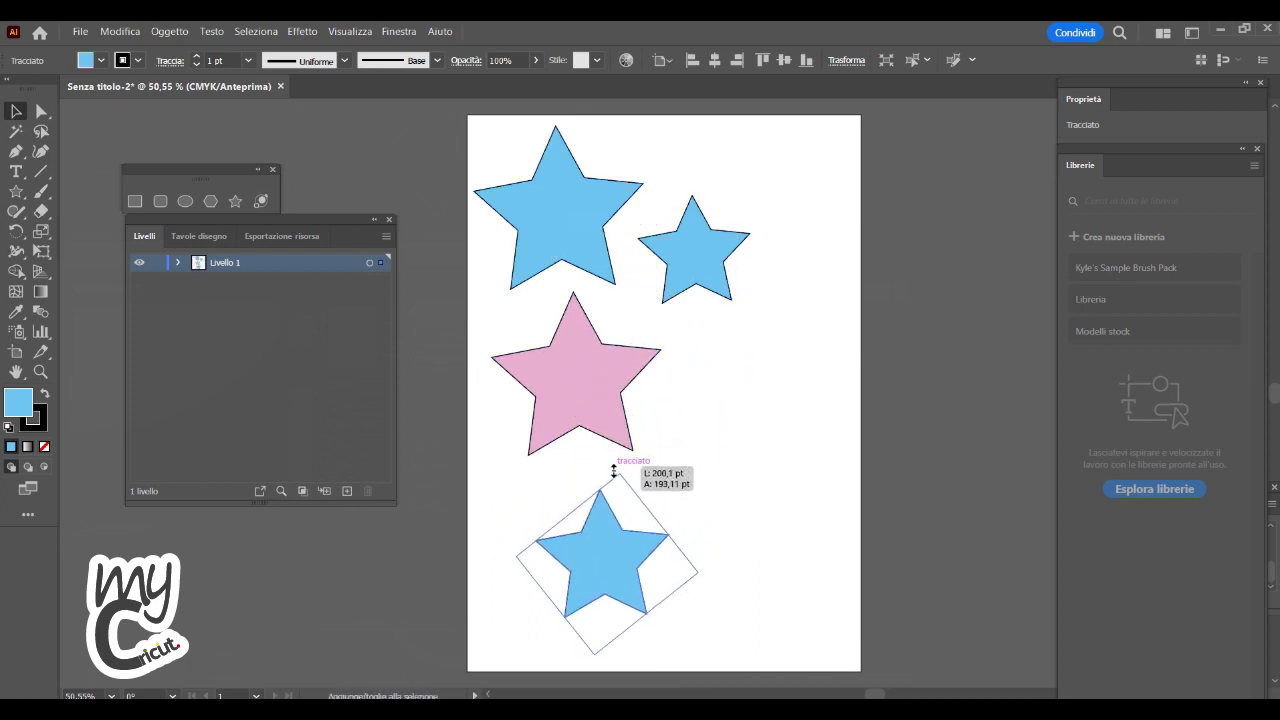
mouse_move(620, 530)
mouse_down()
mouse_move(734, 396)
mouse_move(594, 543)
mouse_up()
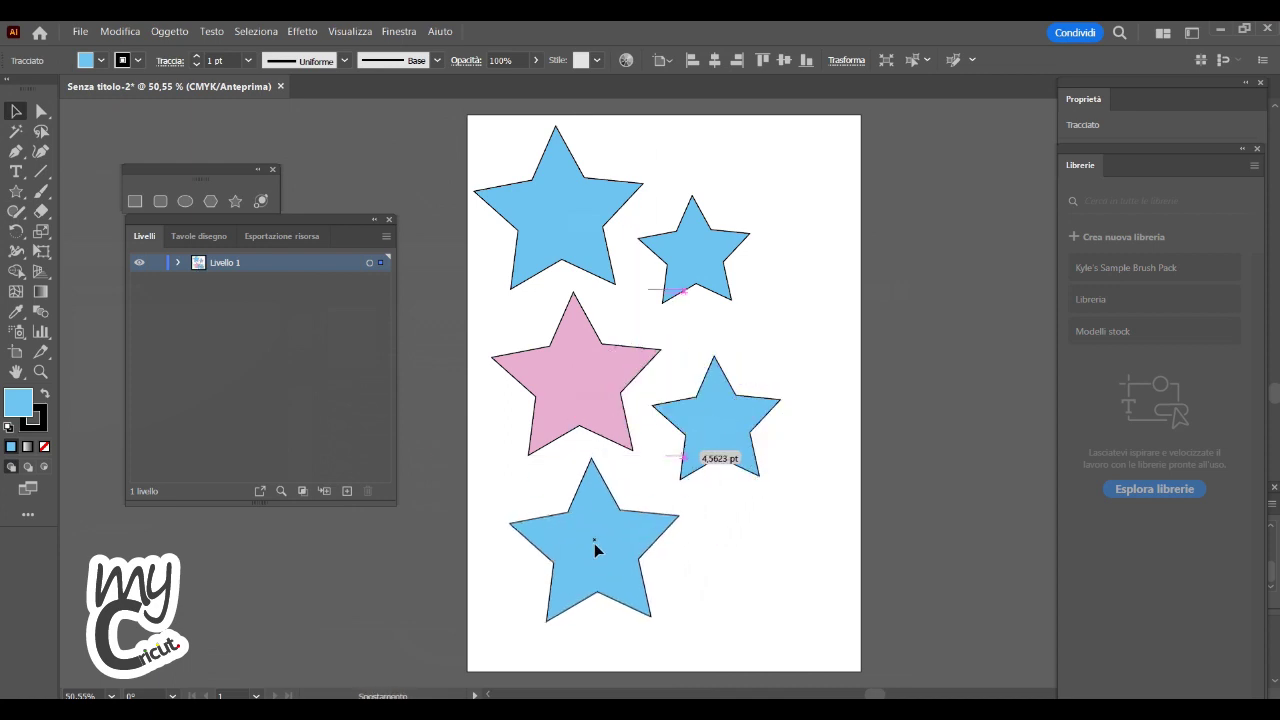
drag(589, 461, 595, 481)
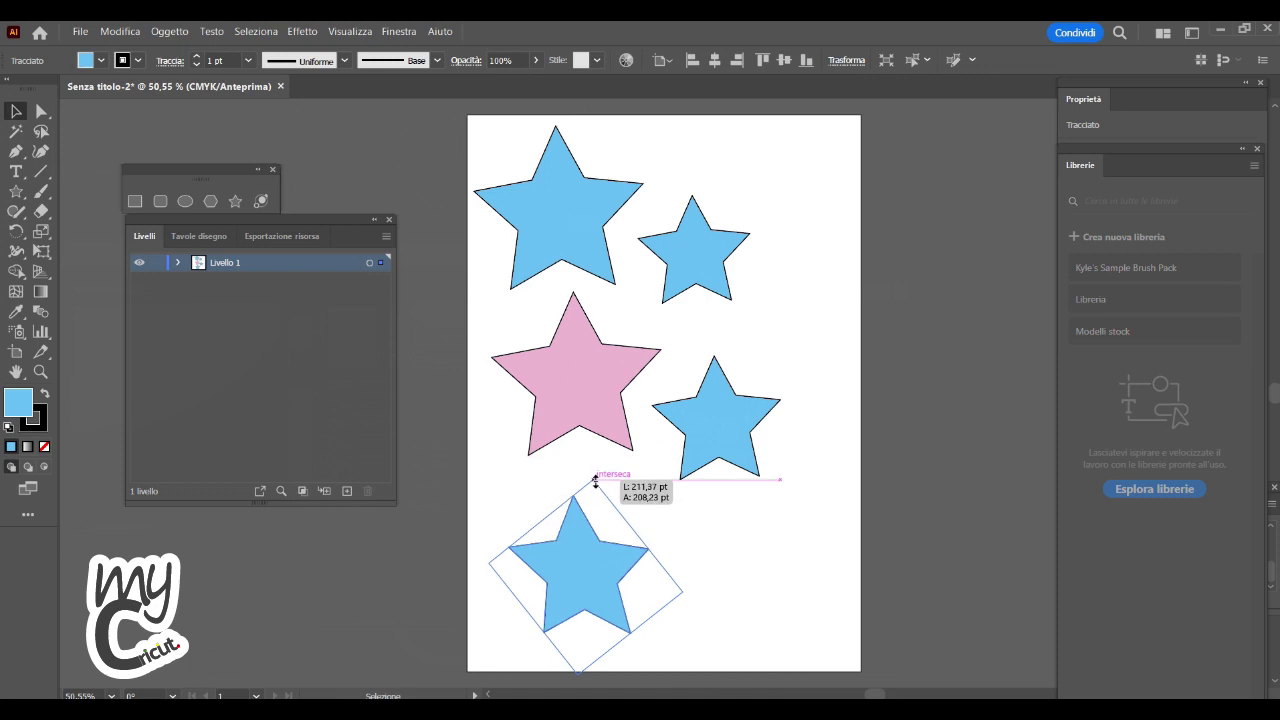
drag(600, 572, 594, 541)
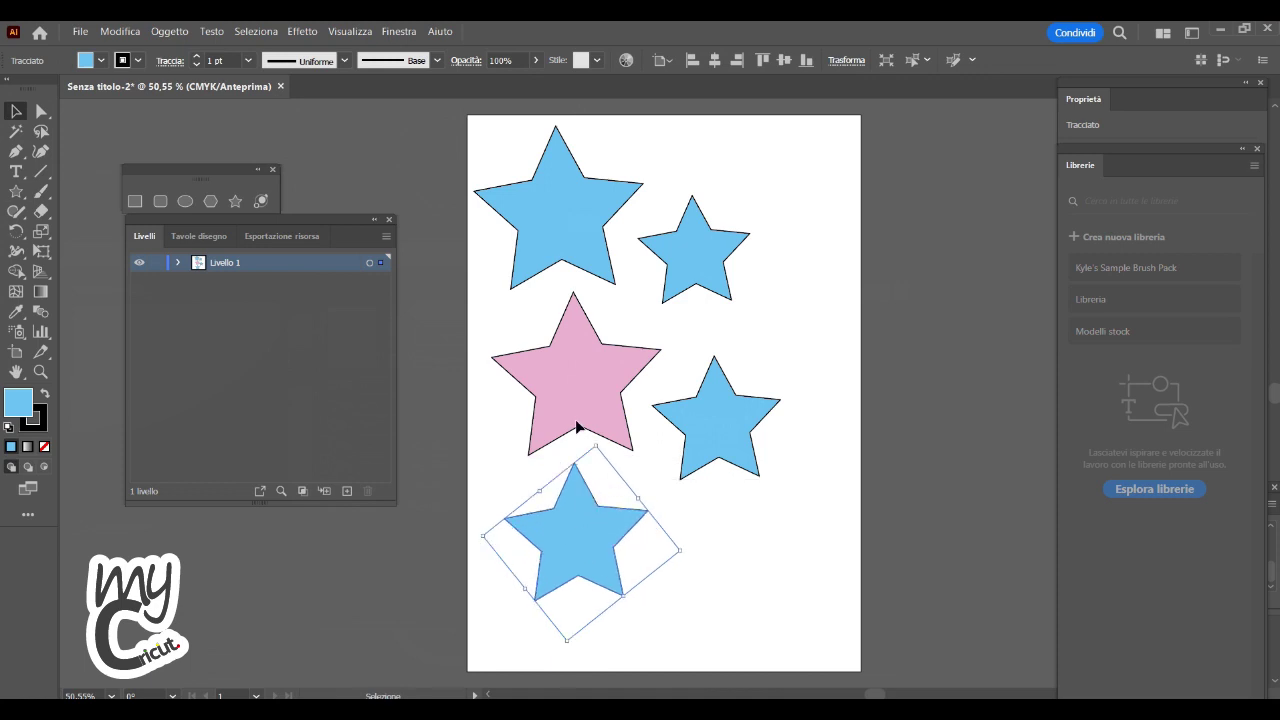
- Add a smaller pink star copy at the lower right
click(577, 427)
key(a)
key(v)
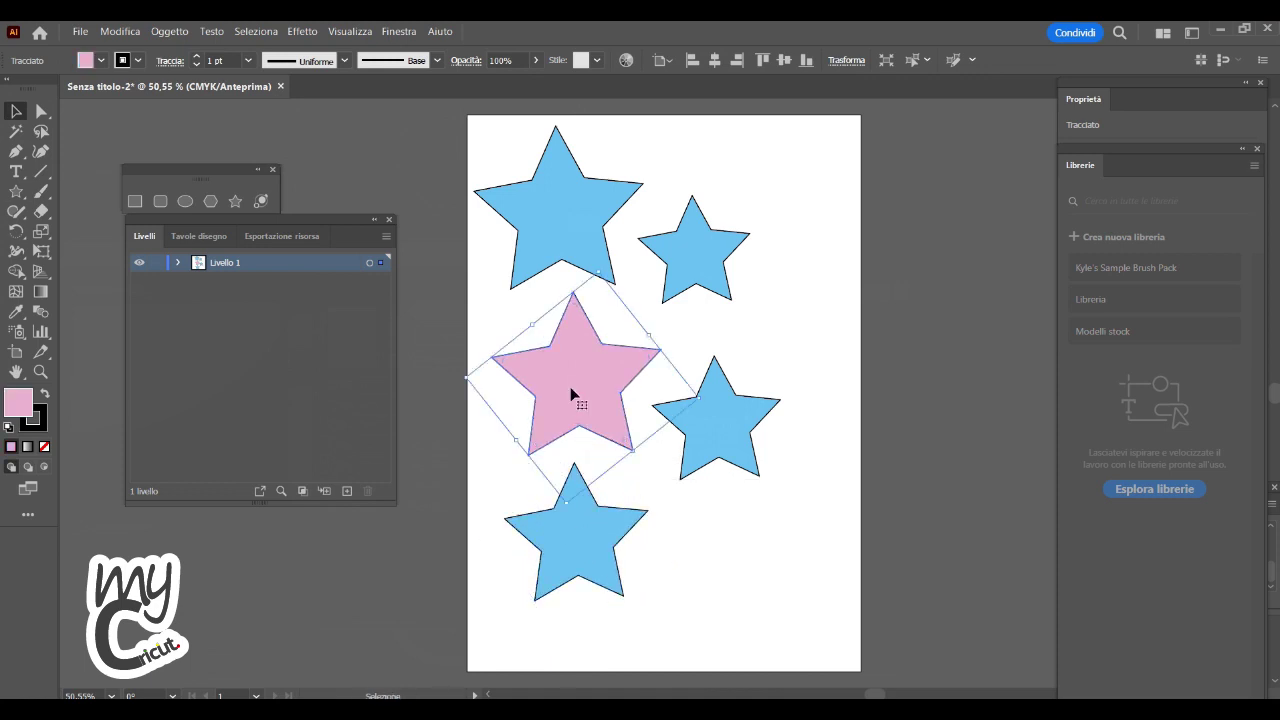
drag(572, 395, 733, 568)
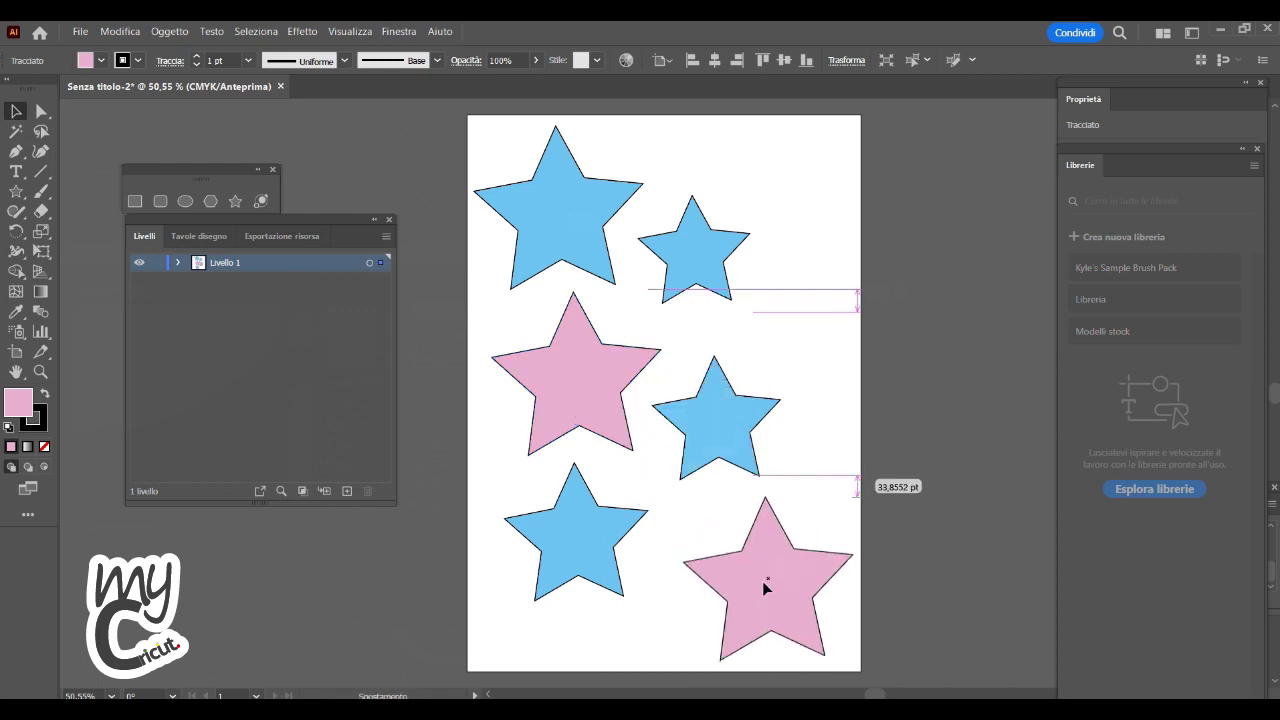
drag(757, 460, 749, 514)
drag(725, 576, 714, 561)
- Add pink star copies up the right side and fine-tune the stars' positions
key(a)
mouse_move(722, 514)
mouse_down()
mouse_move(674, 393)
mouse_move(799, 334)
mouse_up()
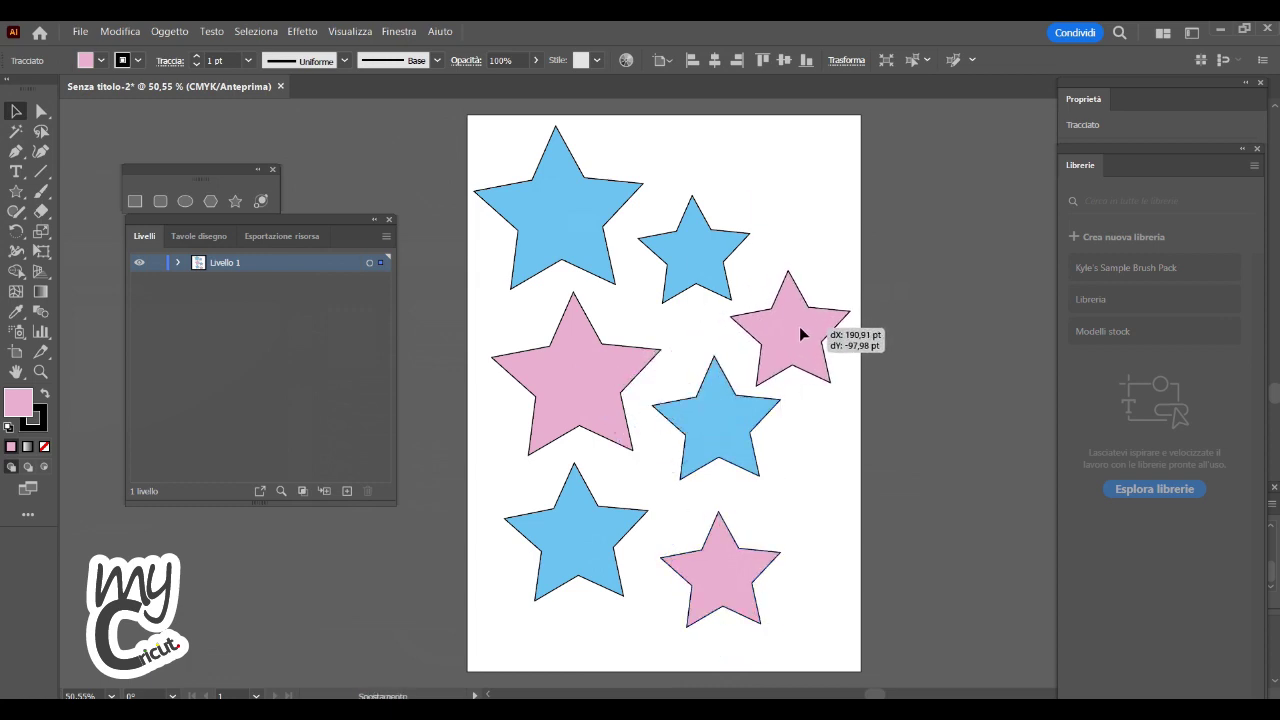
mouse_move(799, 330)
mouse_down()
mouse_move(665, 393)
mouse_move(797, 182)
mouse_up()
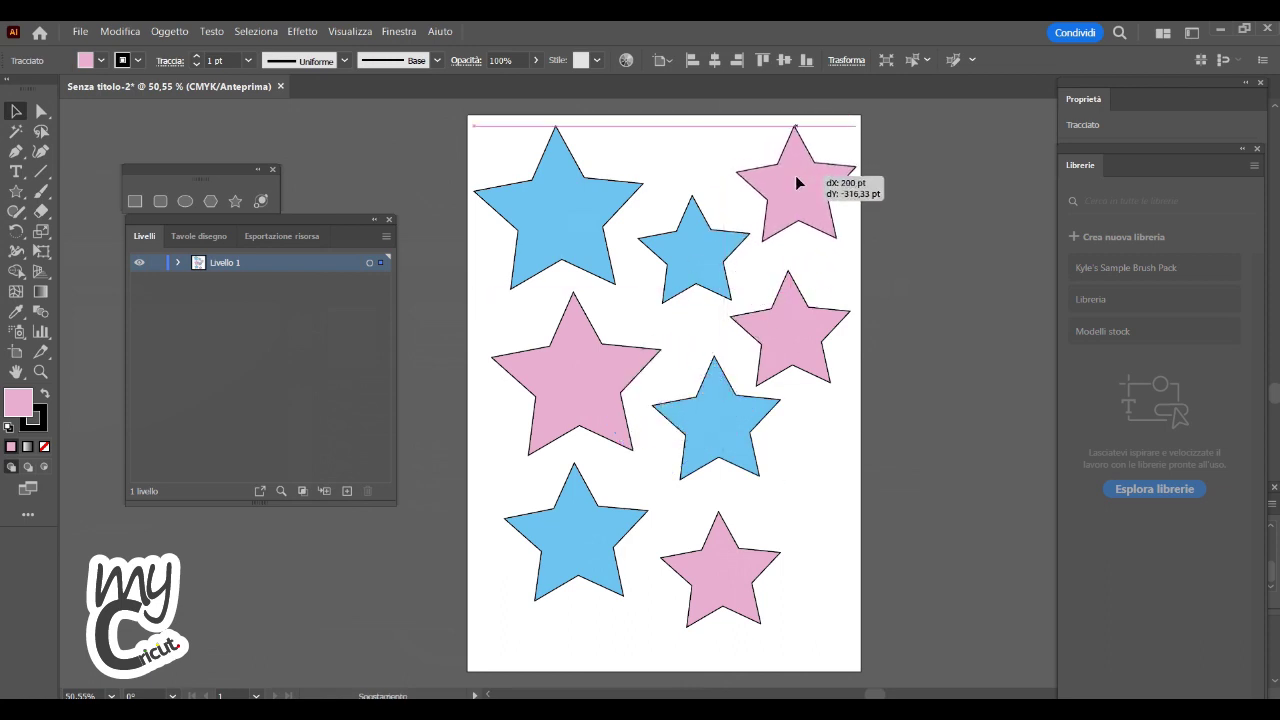
drag(795, 175, 788, 181)
drag(732, 440, 744, 452)
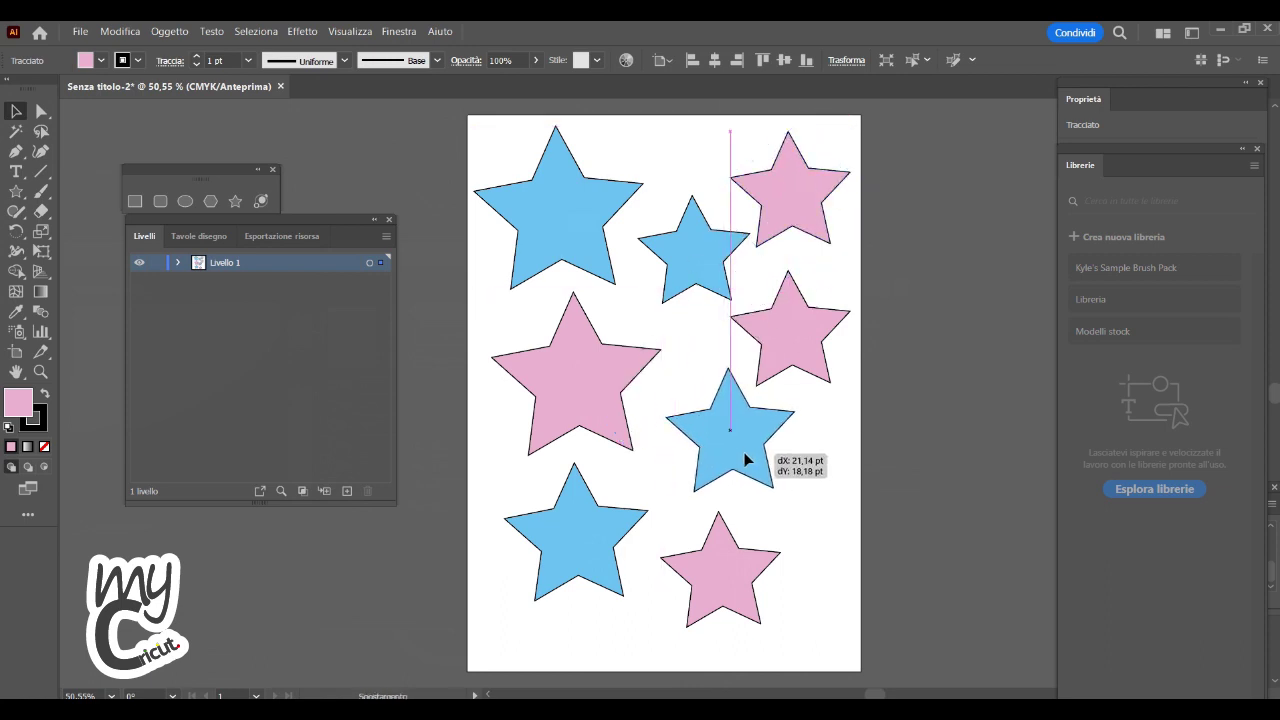
drag(724, 577, 738, 571)
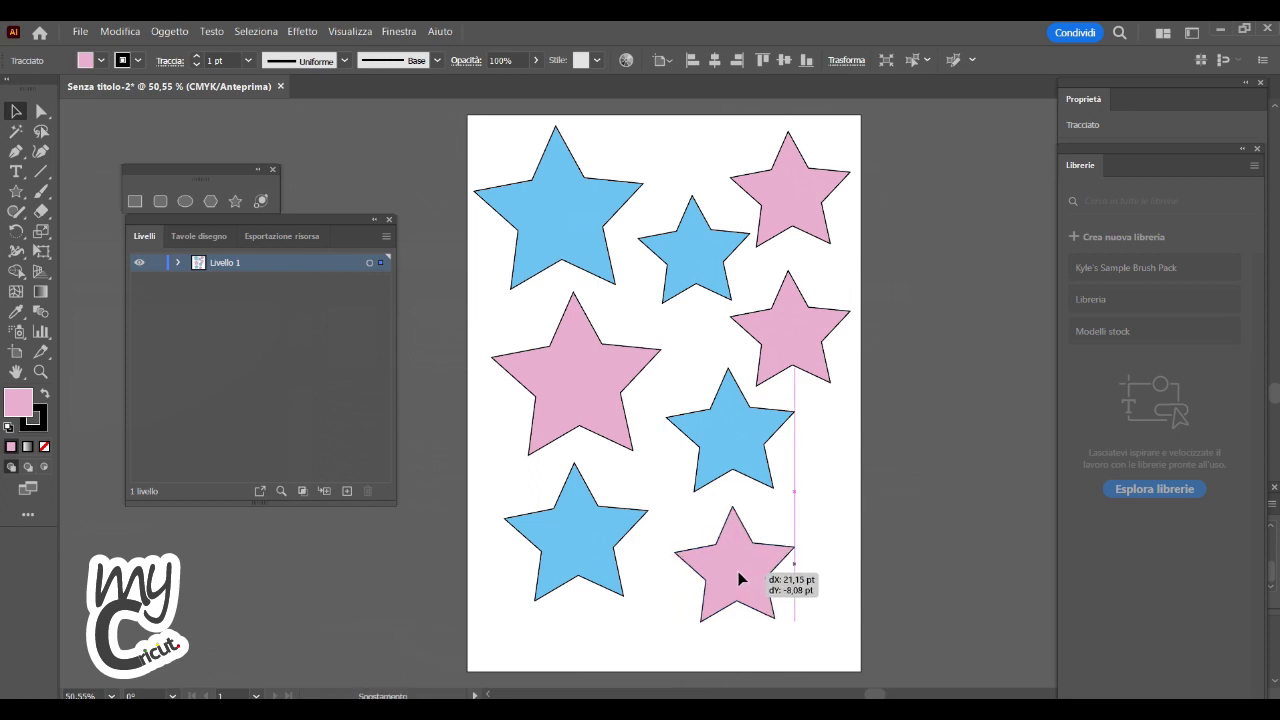
drag(738, 571, 732, 574)
drag(787, 345, 791, 348)
- Enlarge the lower-left blue star, nudge it right, and deselect
click(595, 541)
drag(568, 642, 566, 658)
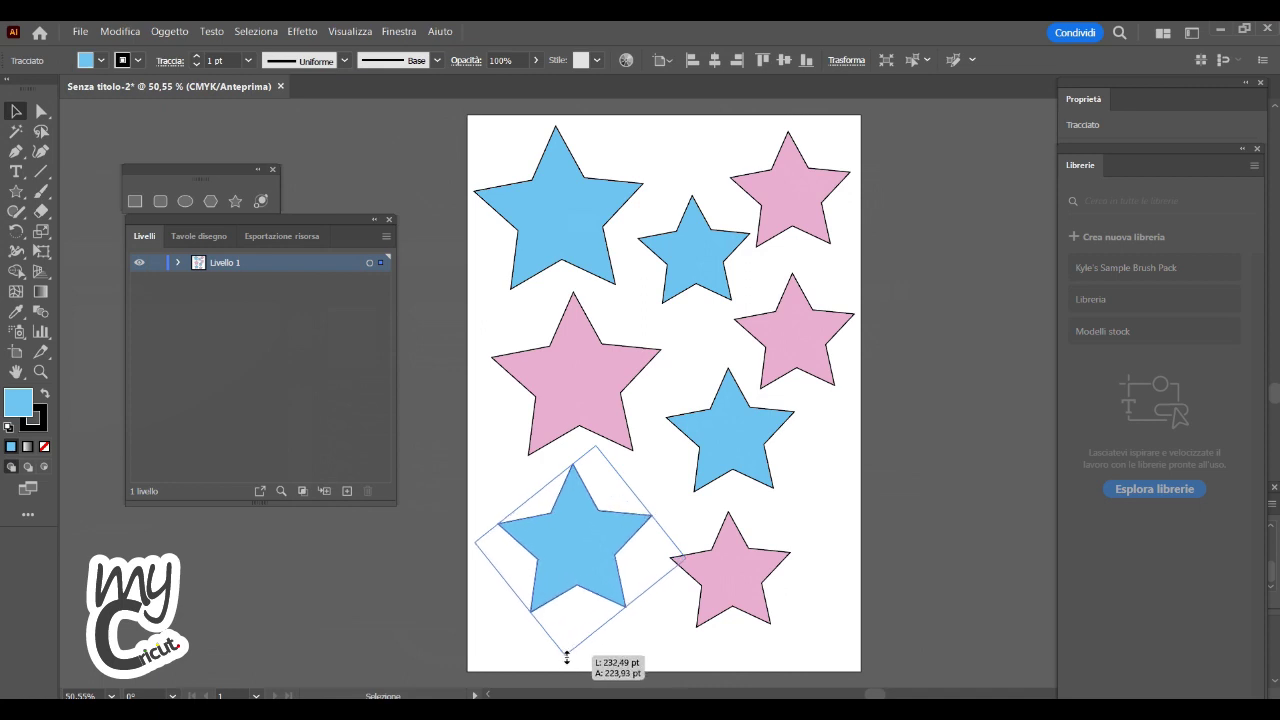
drag(566, 658, 564, 660)
drag(559, 525, 566, 525)
click(425, 444)
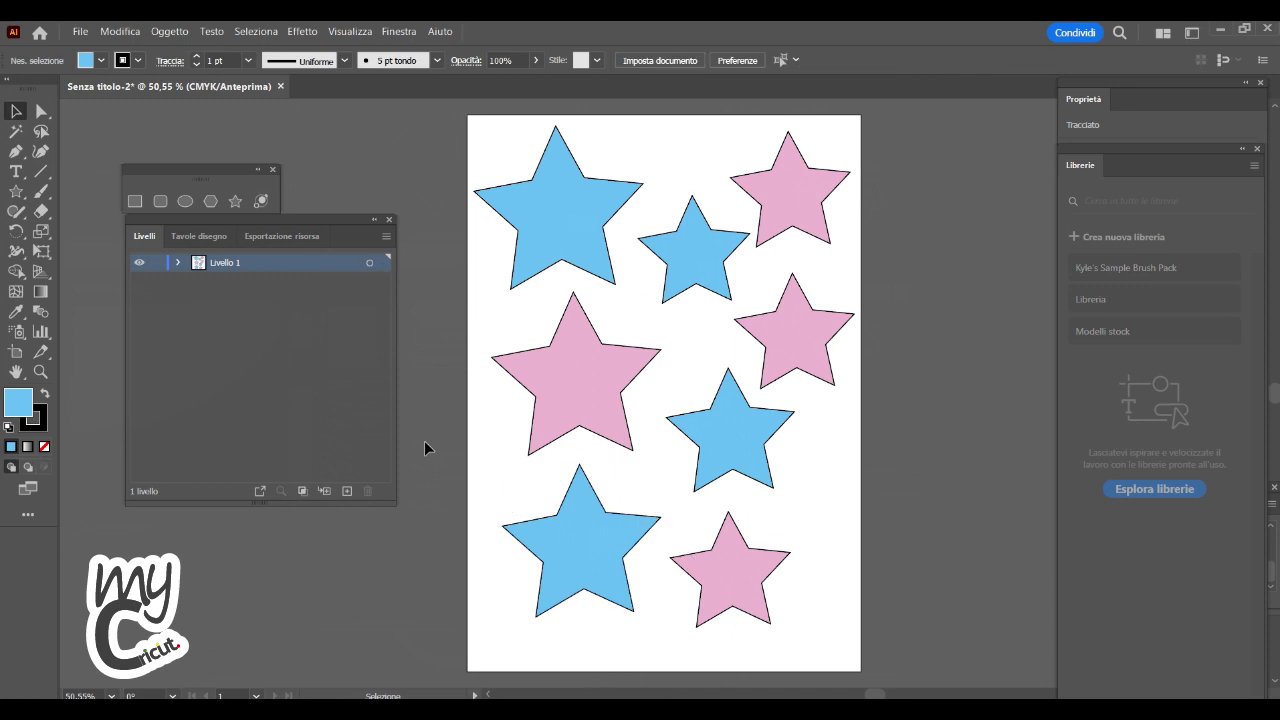
- Nudge the bottom pink star down-right, then enter and exit Isolation Mode on a blue star
click(755, 460)
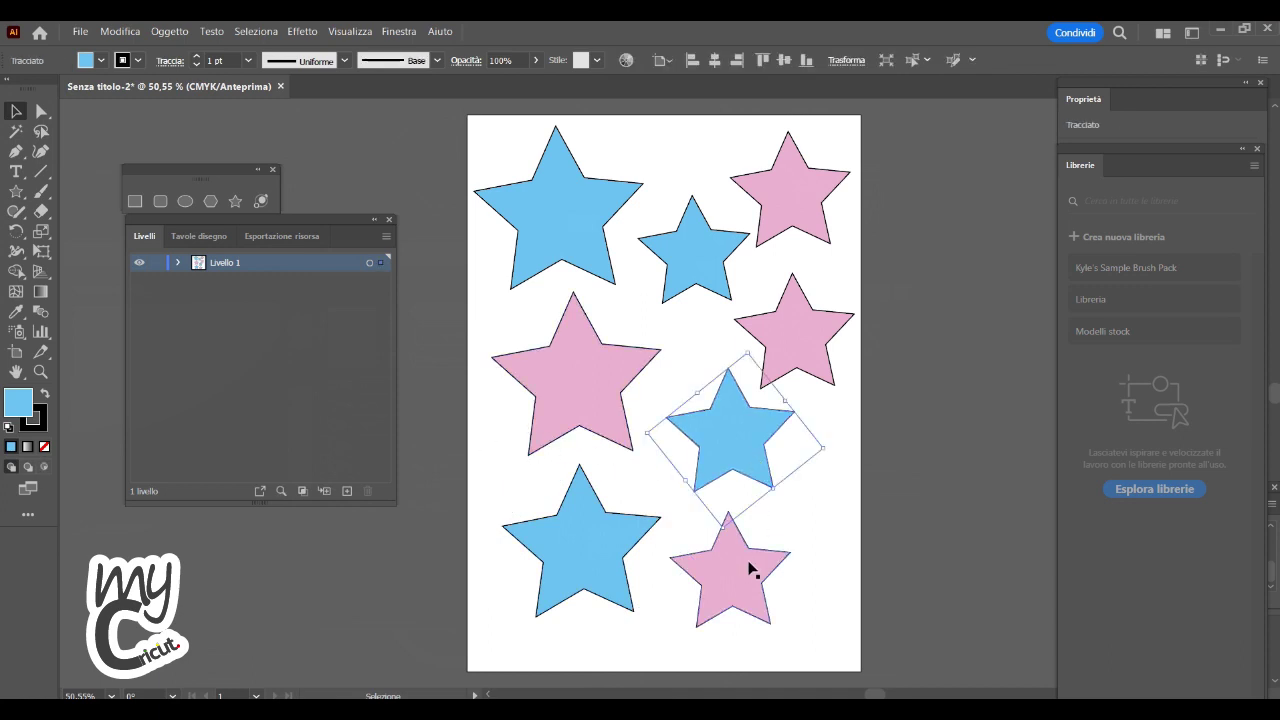
drag(745, 568, 750, 574)
click(726, 440)
double_click(726, 440)
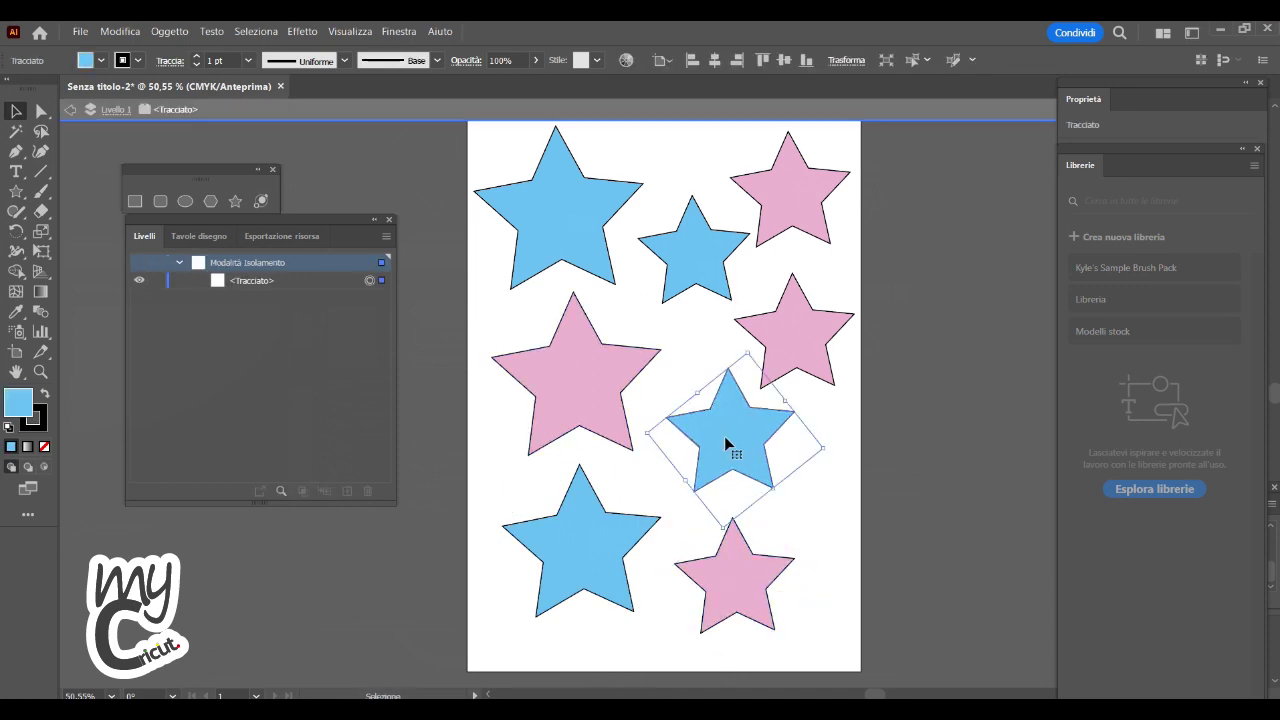
double_click(270, 570)
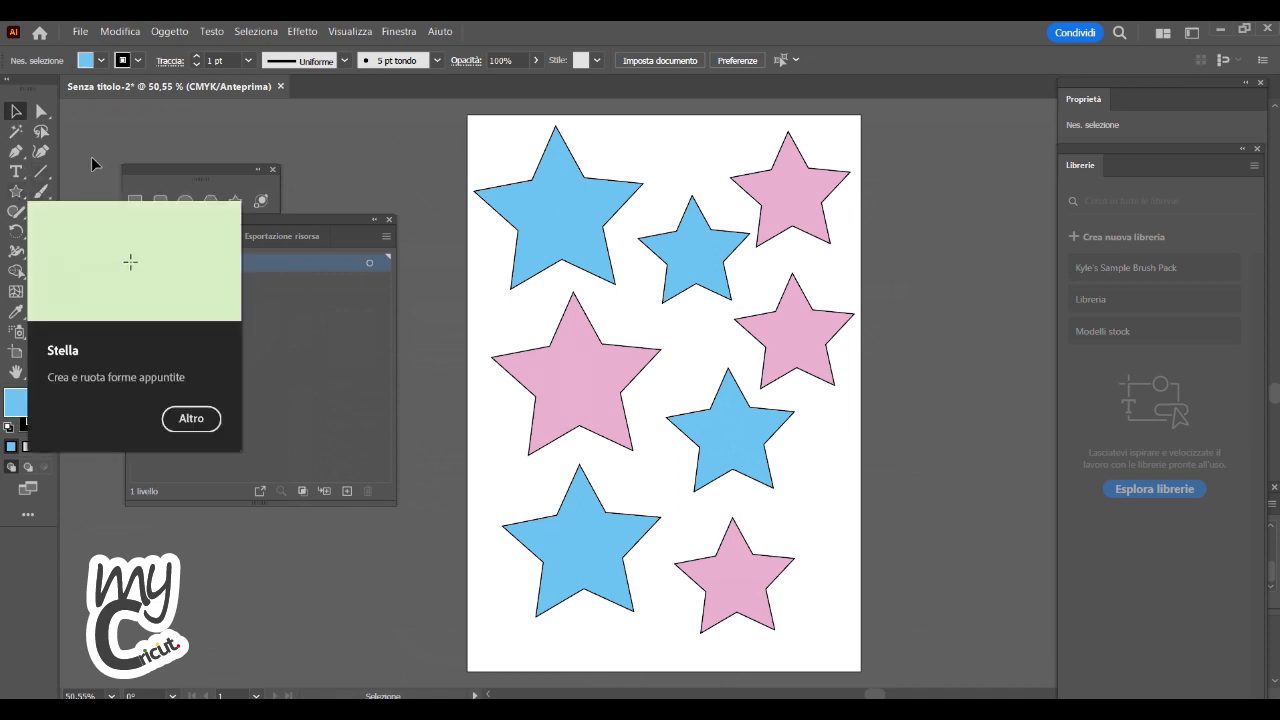
click(136, 202)
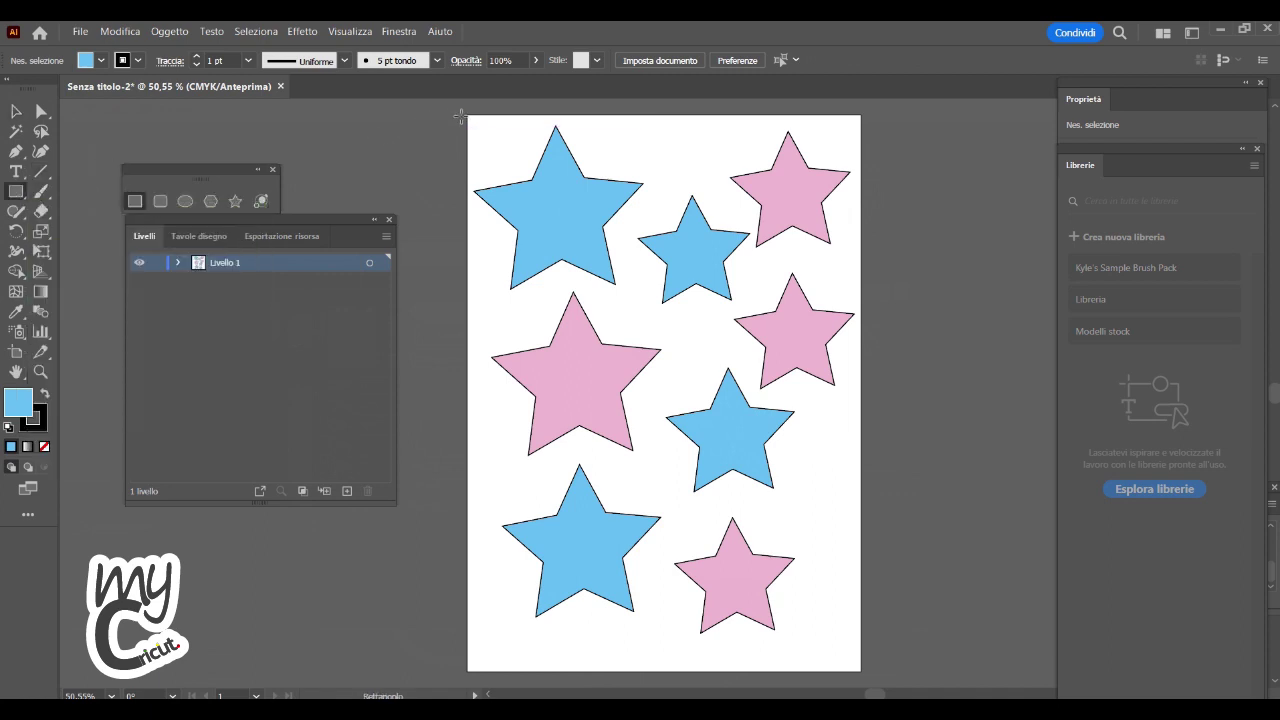
- Draw a page-sized rectangle over the artboard and fill it pale yellow F4F2B3
drag(464, 119, 857, 667)
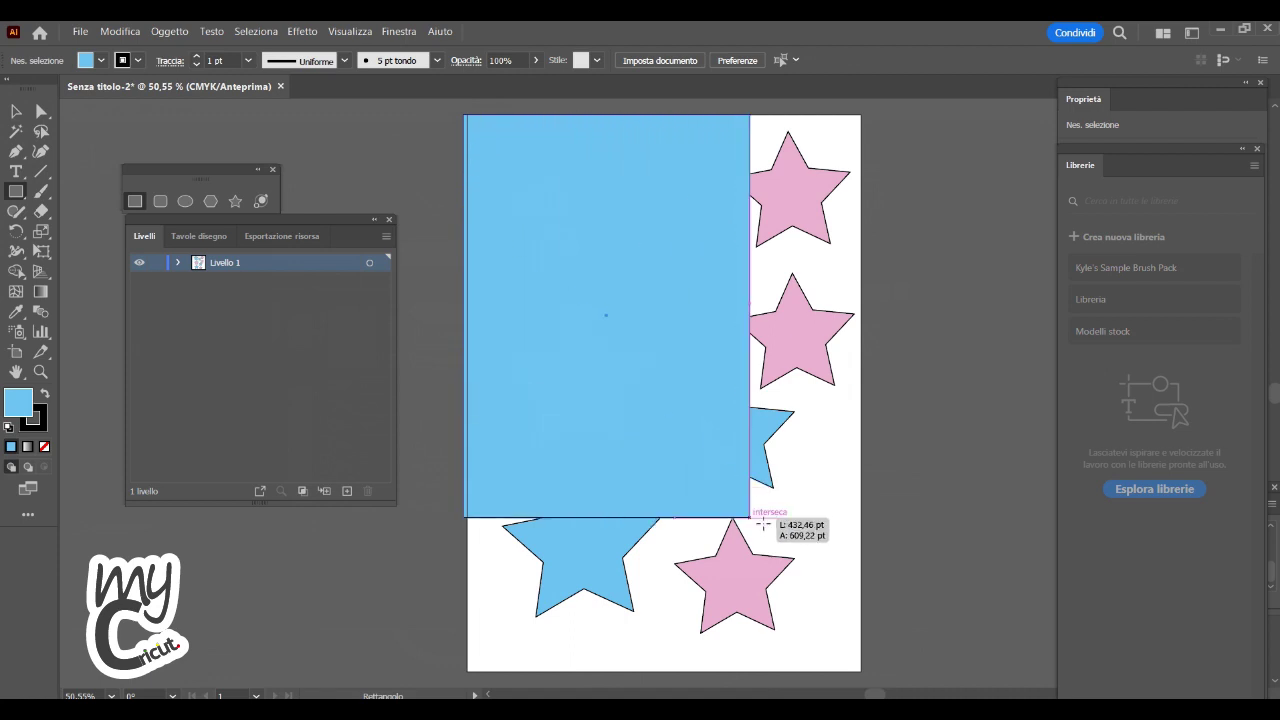
drag(857, 667, 861, 671)
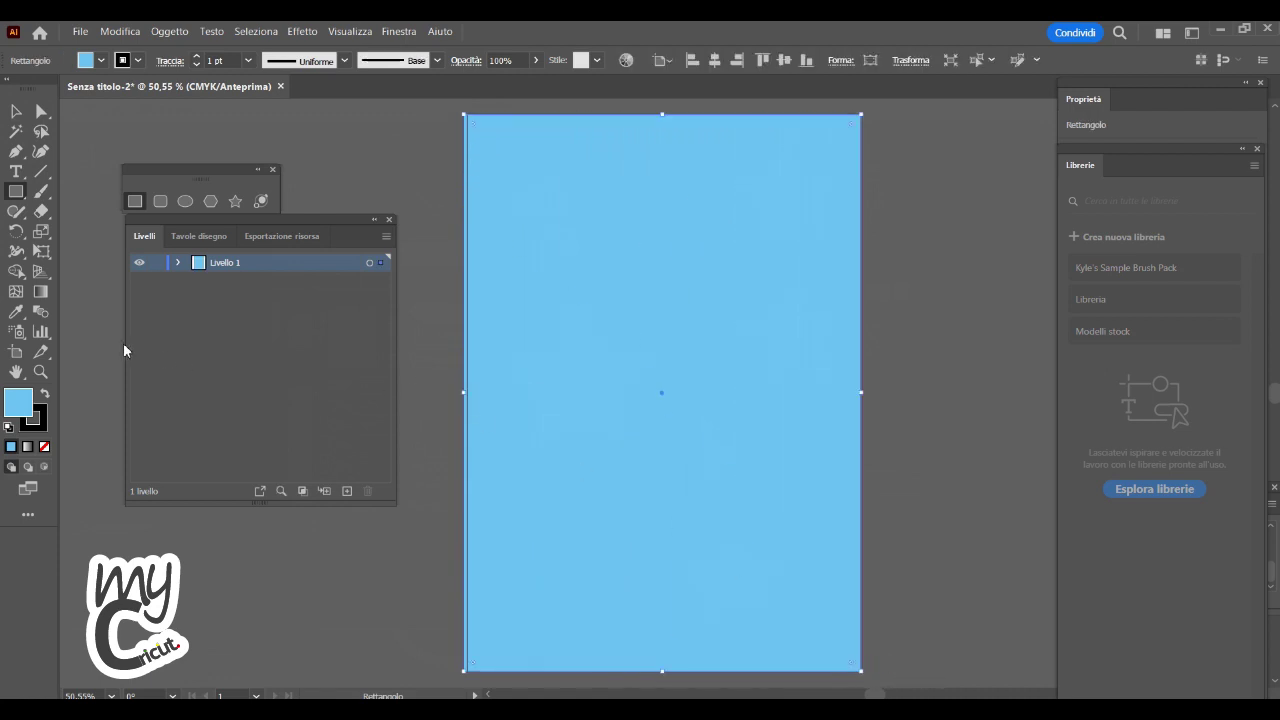
double_click(16, 403)
drag(322, 404, 320, 478)
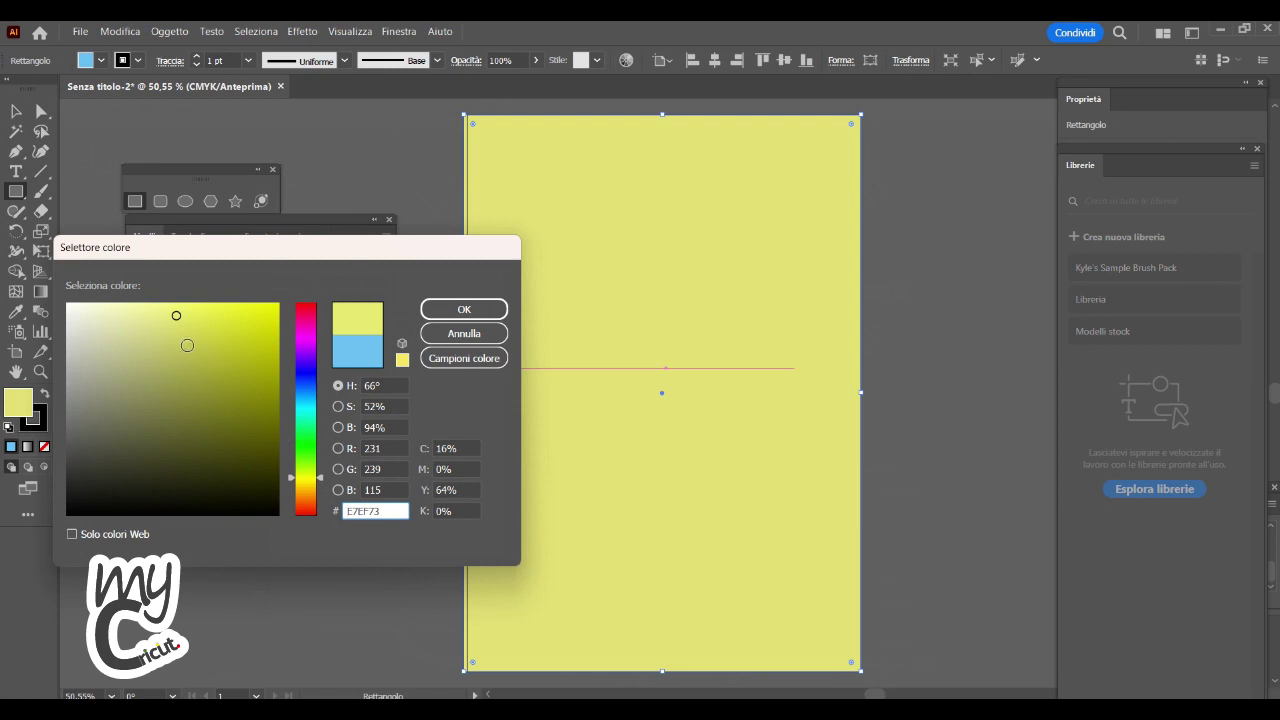
drag(176, 315, 133, 311)
drag(322, 479, 320, 484)
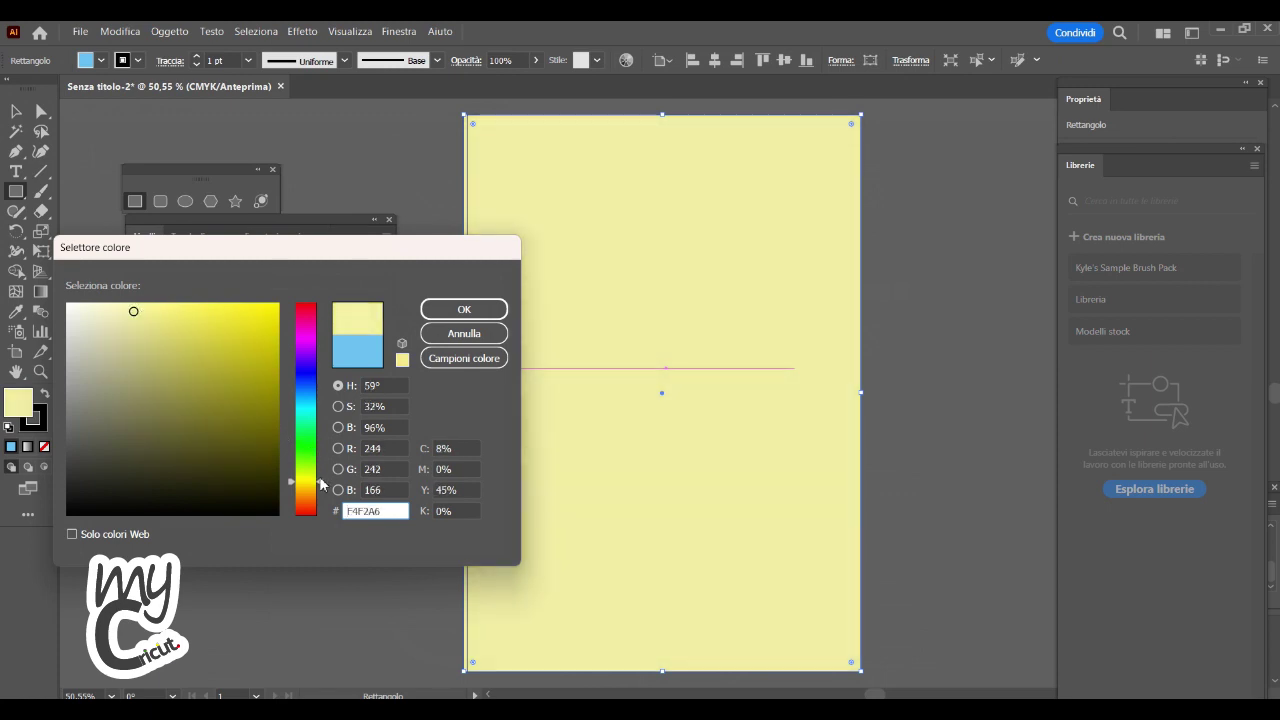
drag(110, 312, 122, 311)
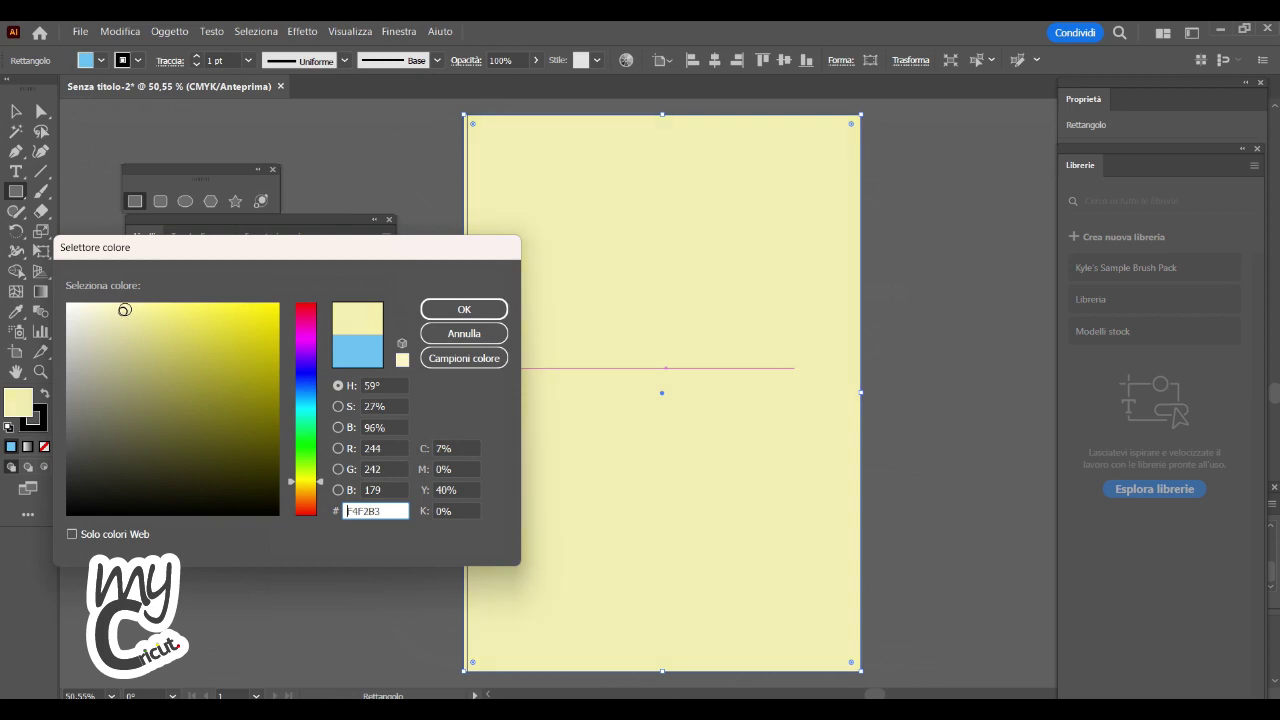
click(447, 312)
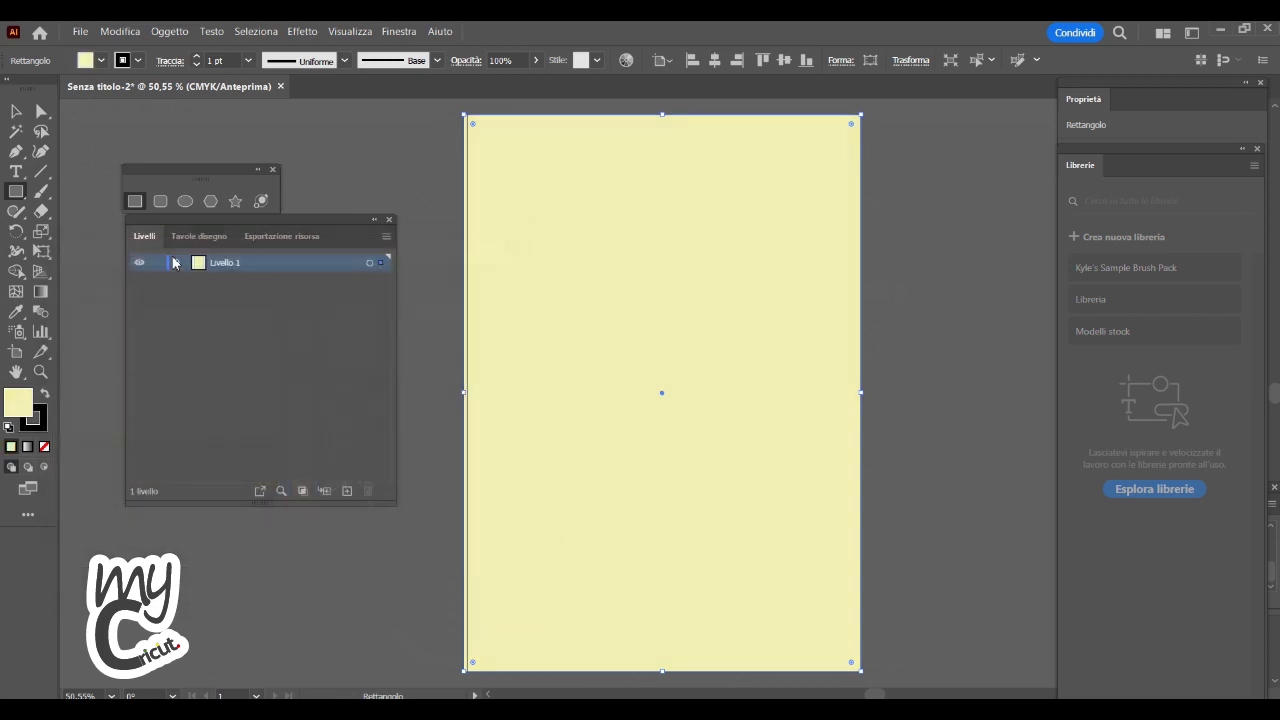
click(177, 263)
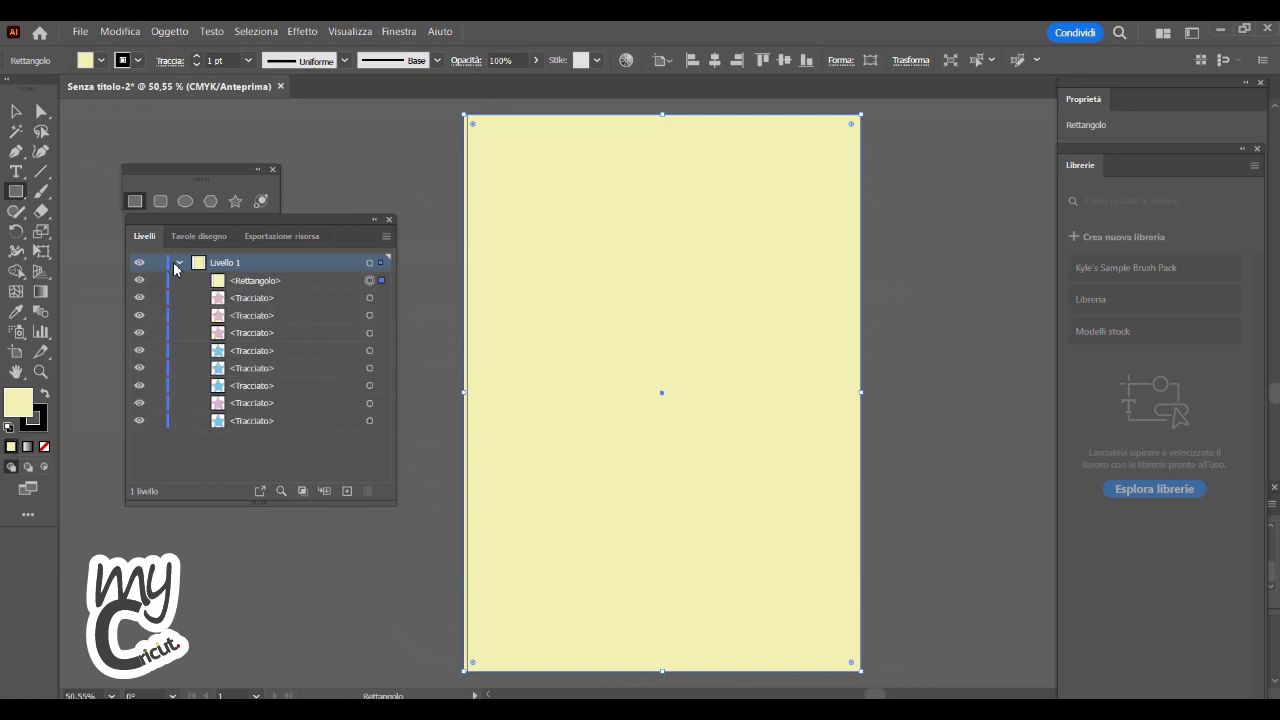
- Set the Layers panel row size to Large
click(386, 238)
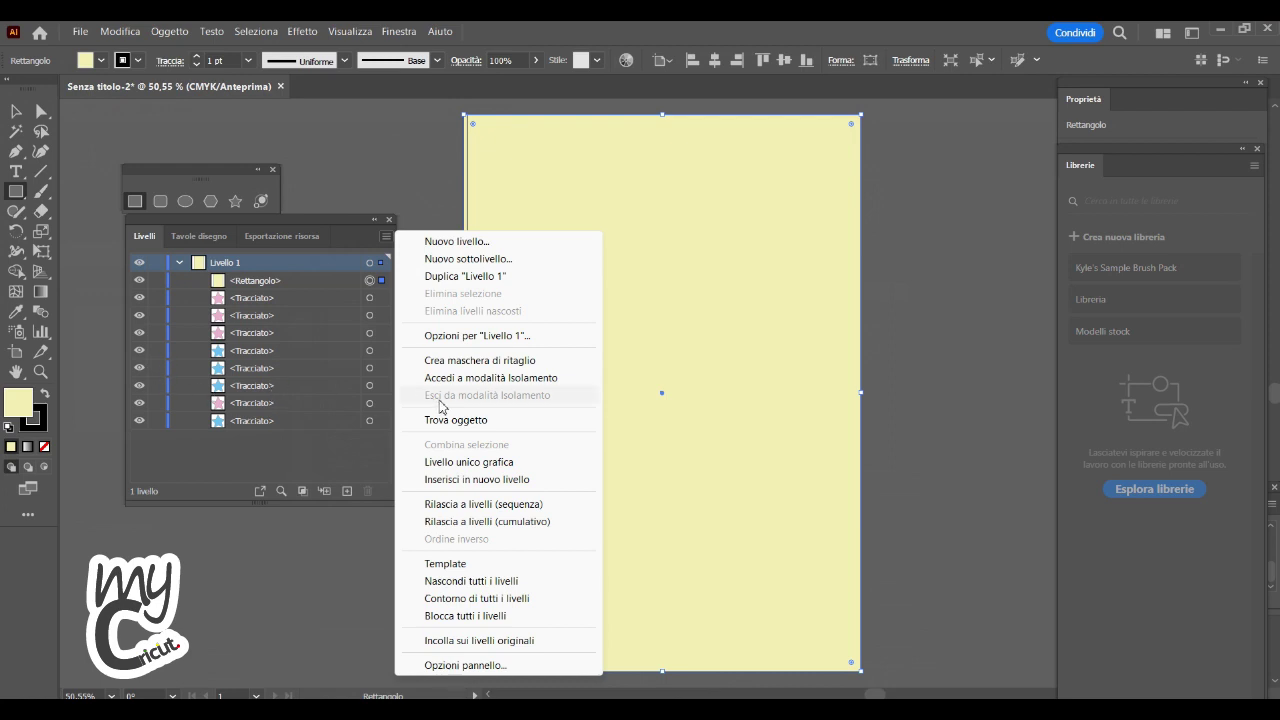
click(451, 665)
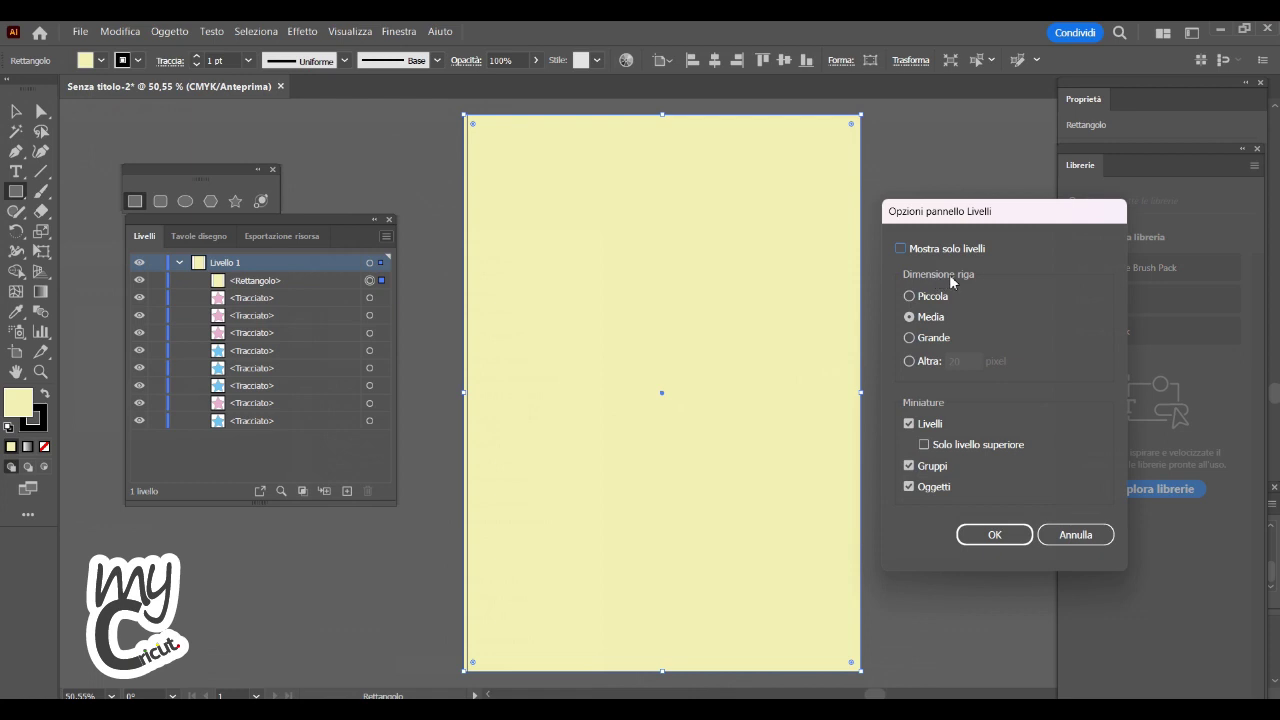
click(910, 337)
click(995, 535)
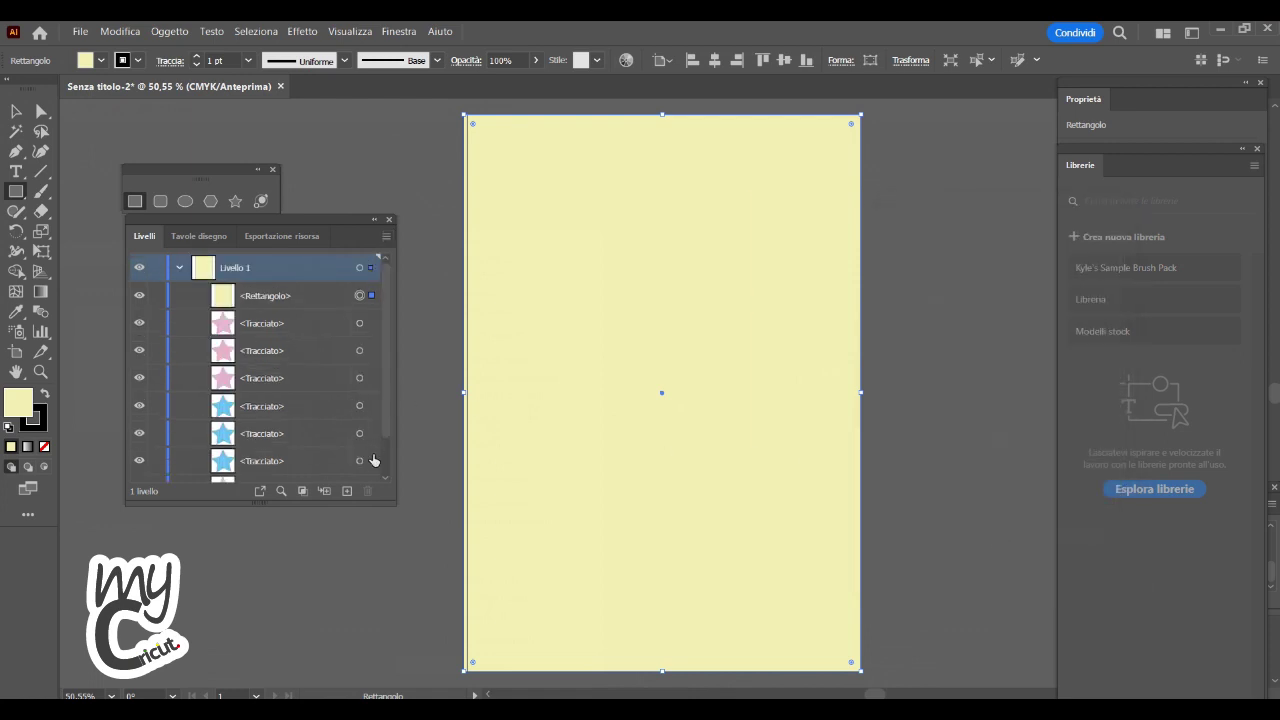
- Drag the Rettangolo layer below all the star paths
drag(395, 509, 416, 569)
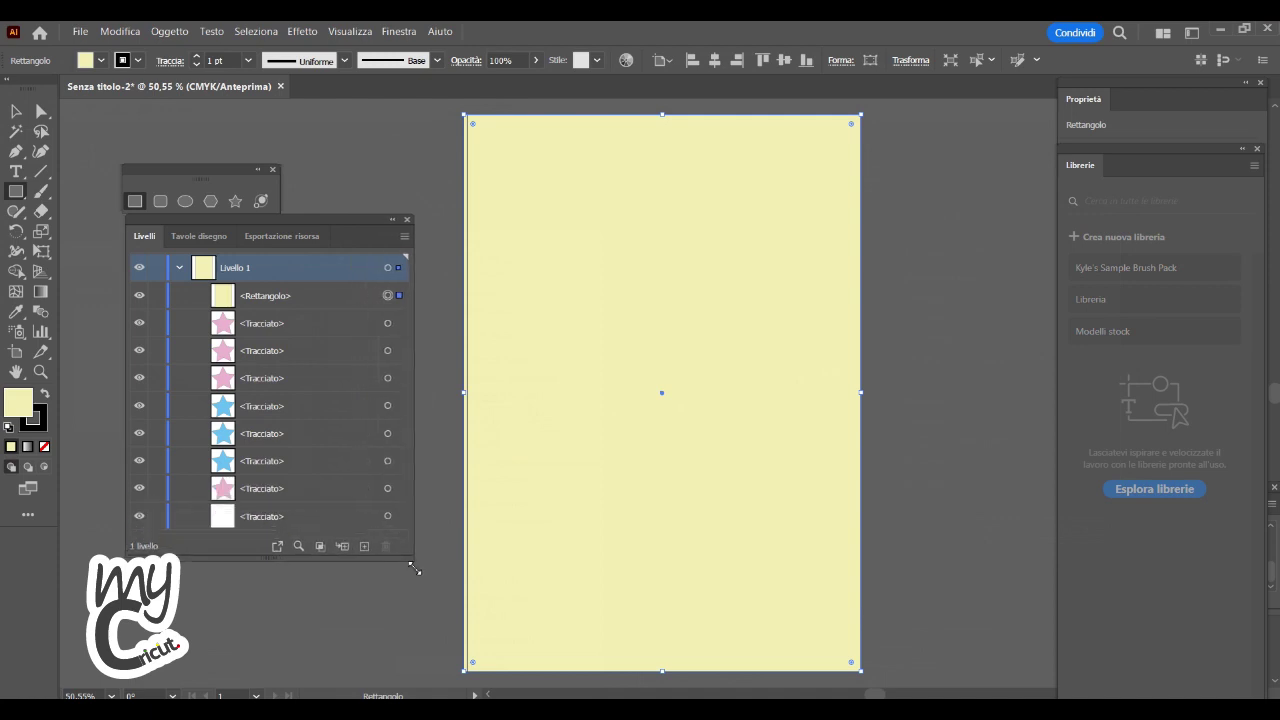
click(264, 300)
drag(234, 300, 243, 523)
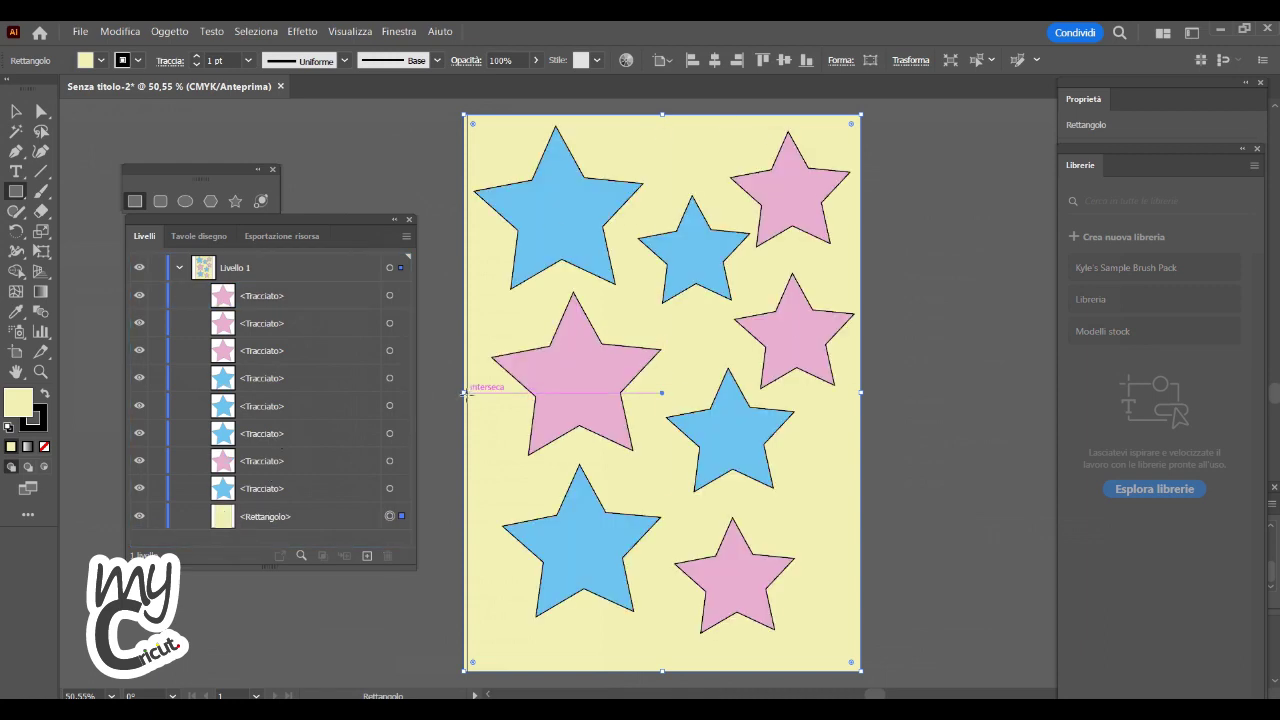
- Snap the yellow rectangle's left edge to the artboard's left edge, then deselect
click(15, 113)
click(302, 116)
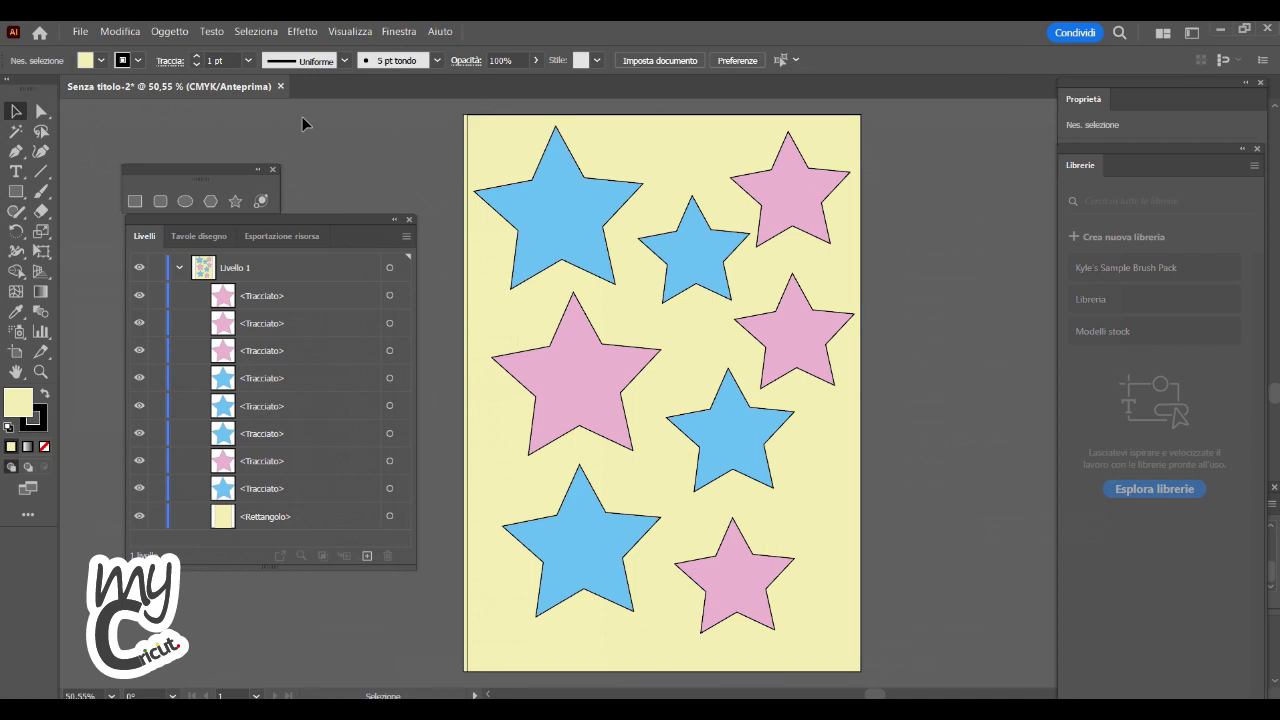
click(479, 189)
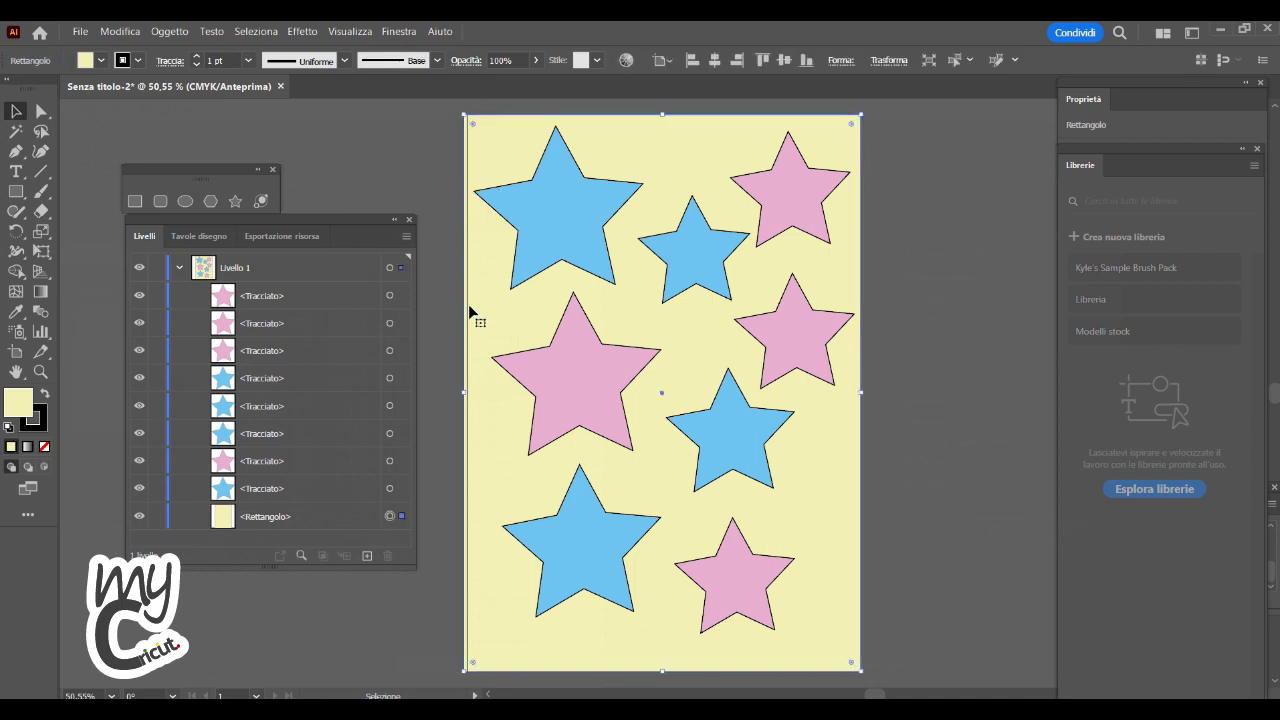
drag(463, 398, 467, 396)
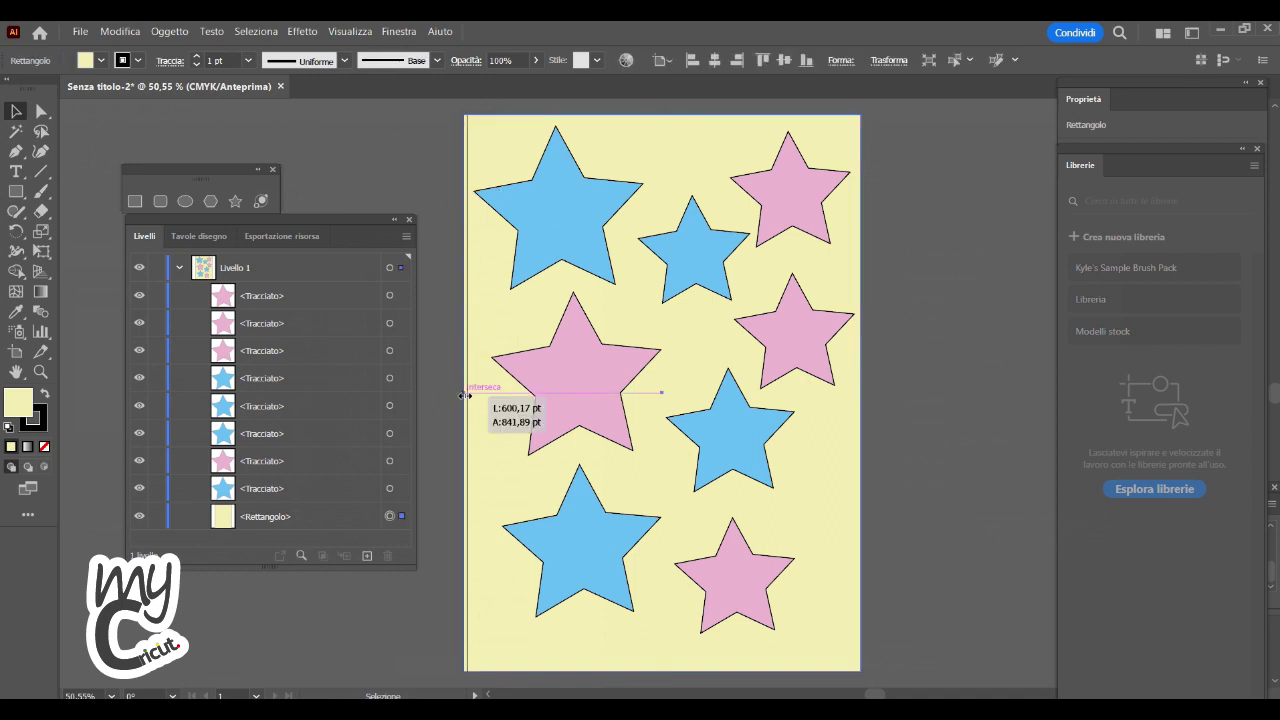
click(929, 233)
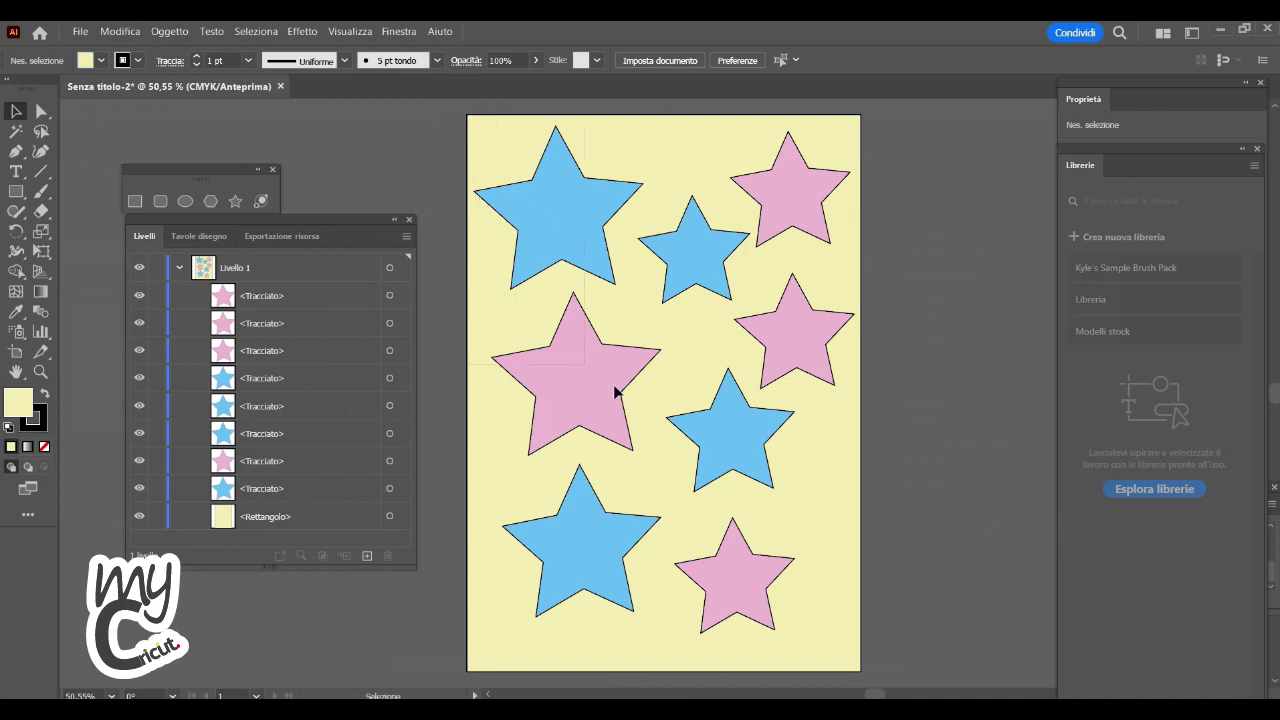
key(ctrl+a)
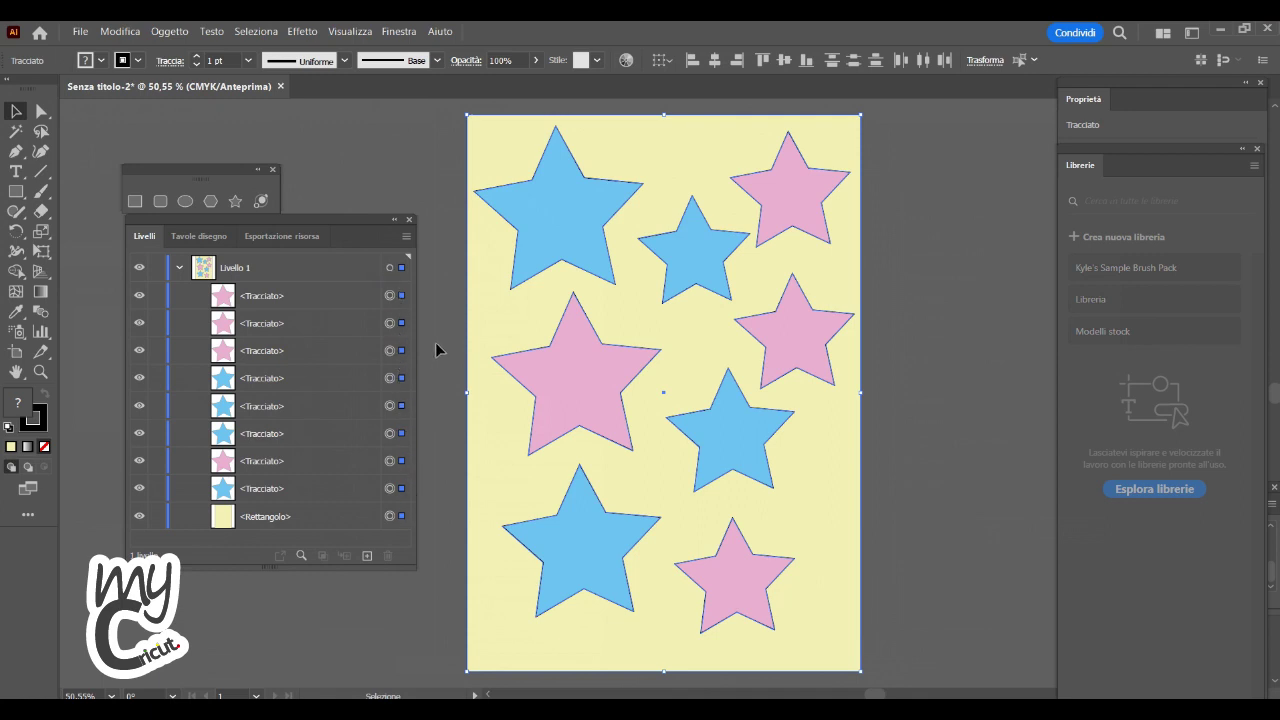
- Group the selected yellow background and stars with Raggruppa
right_click(553, 205)
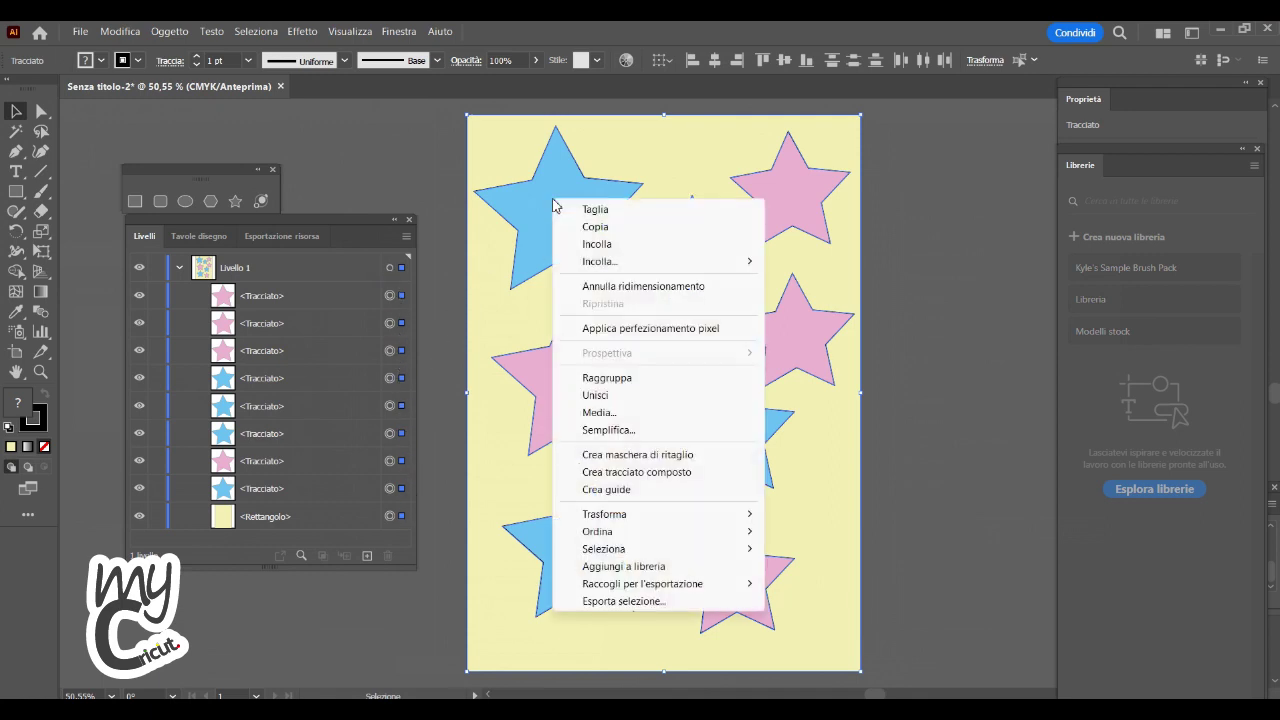
click(616, 378)
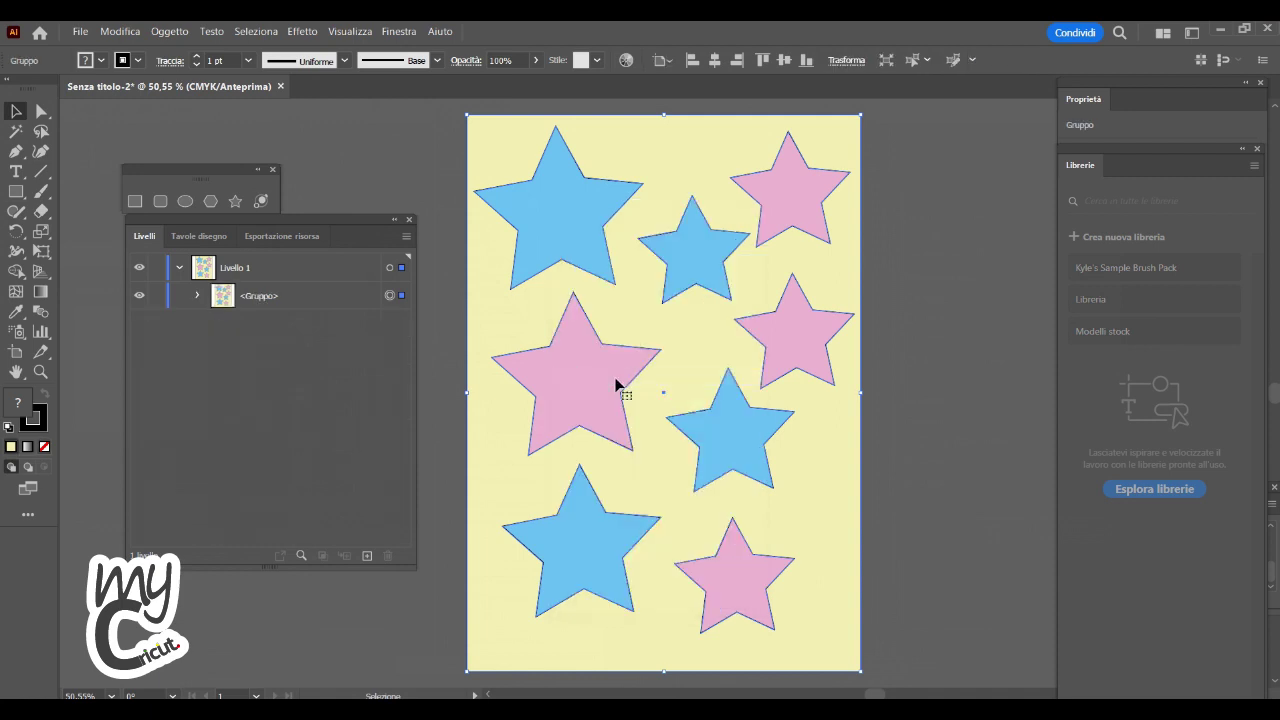
click(305, 32)
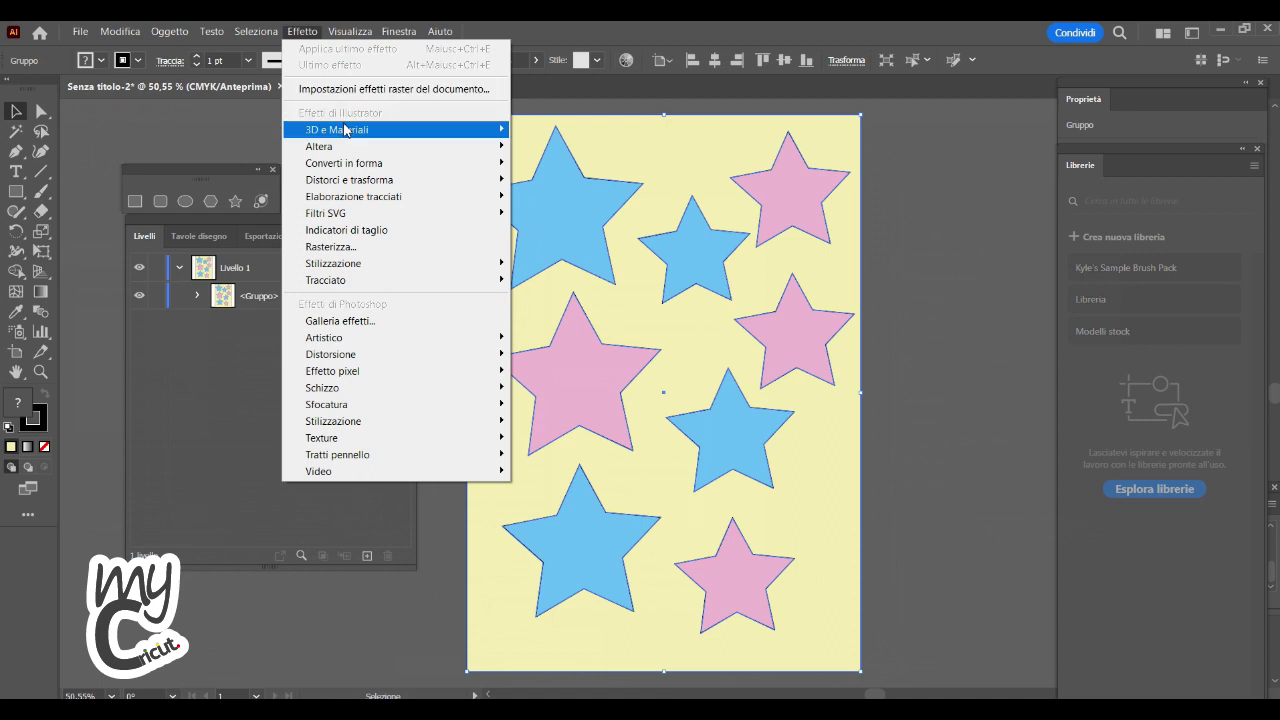
mouse_move(337, 130)
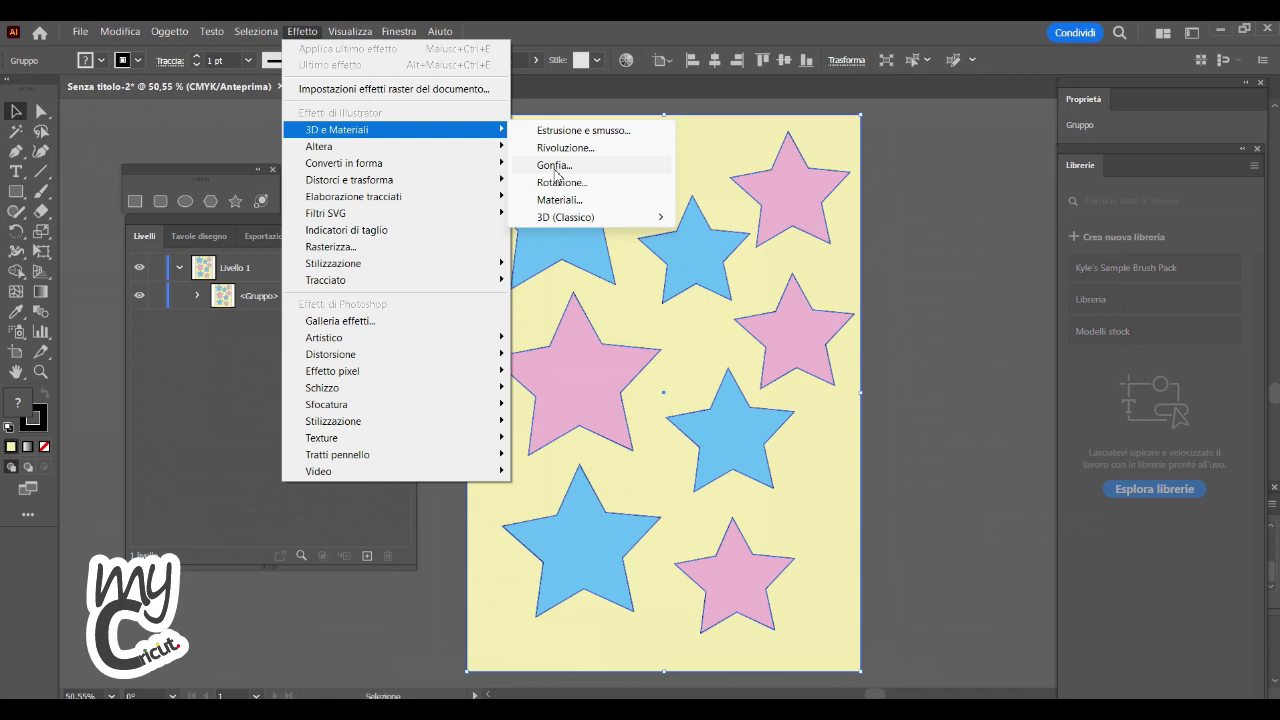
- Apply the 3D Gonfia (Inflate) effect with 1250 pt depth and view Materiali
click(556, 168)
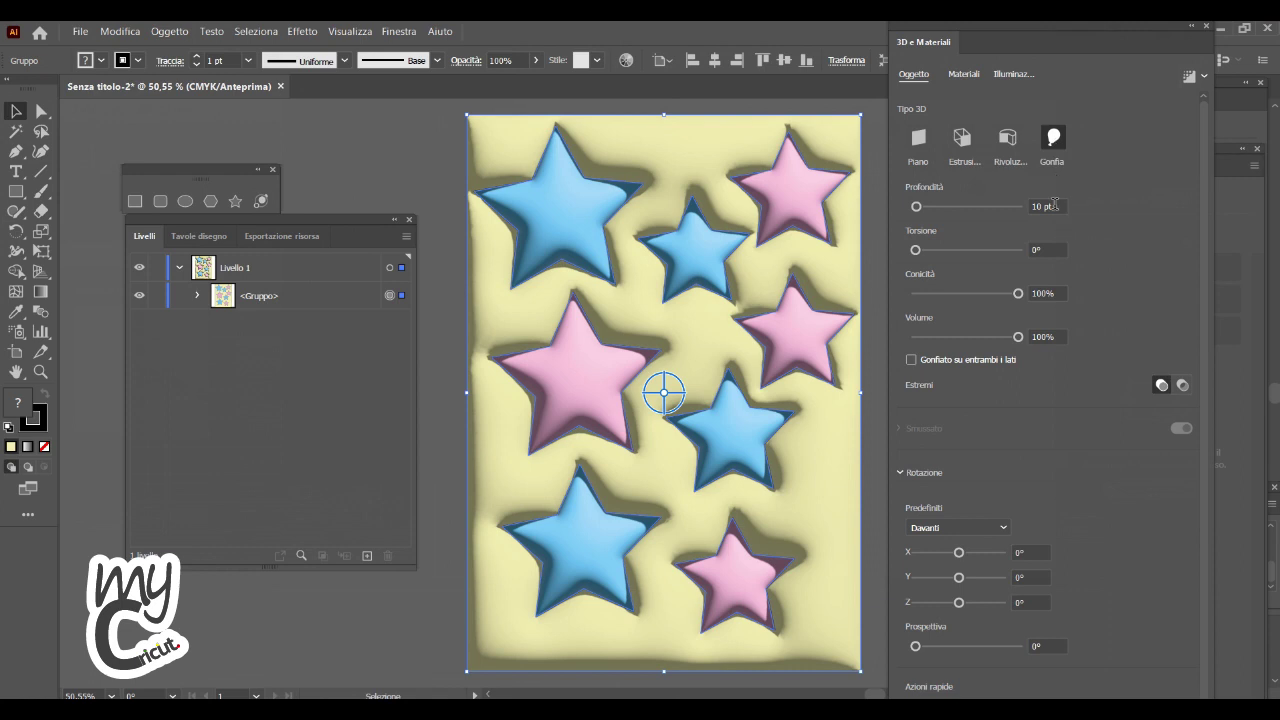
drag(1060, 206, 1032, 214)
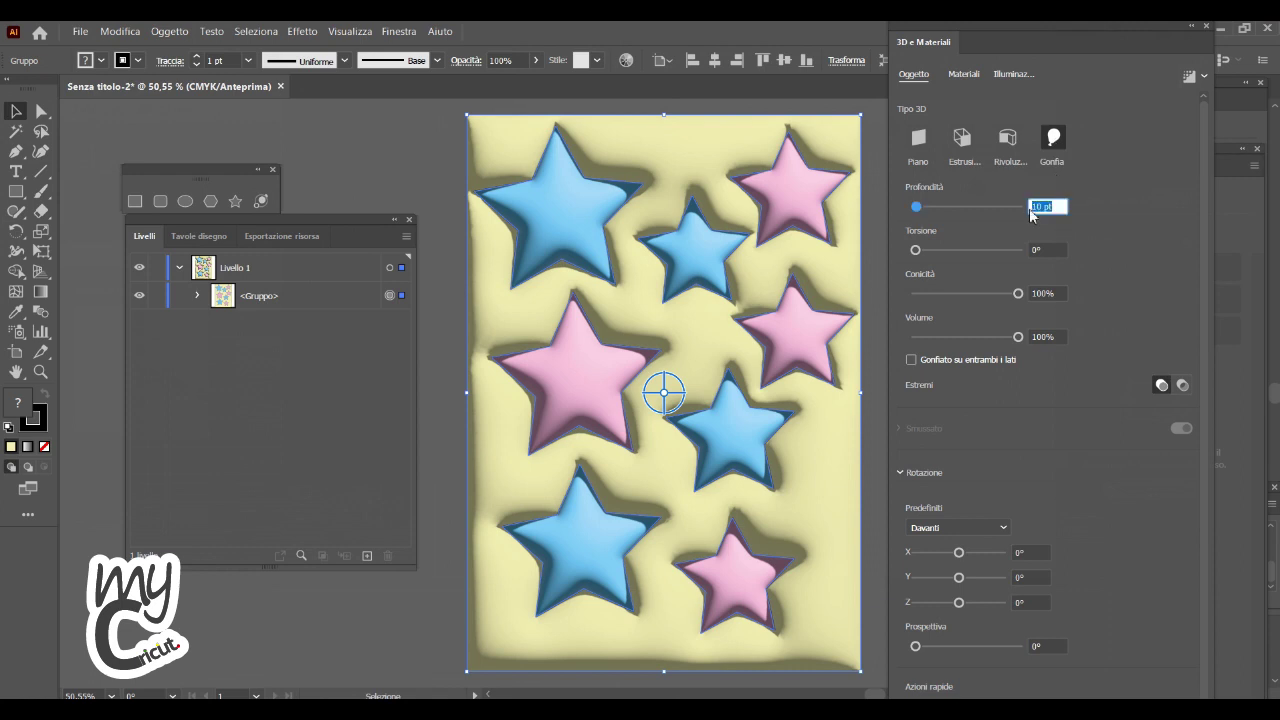
text(1)
text(250)
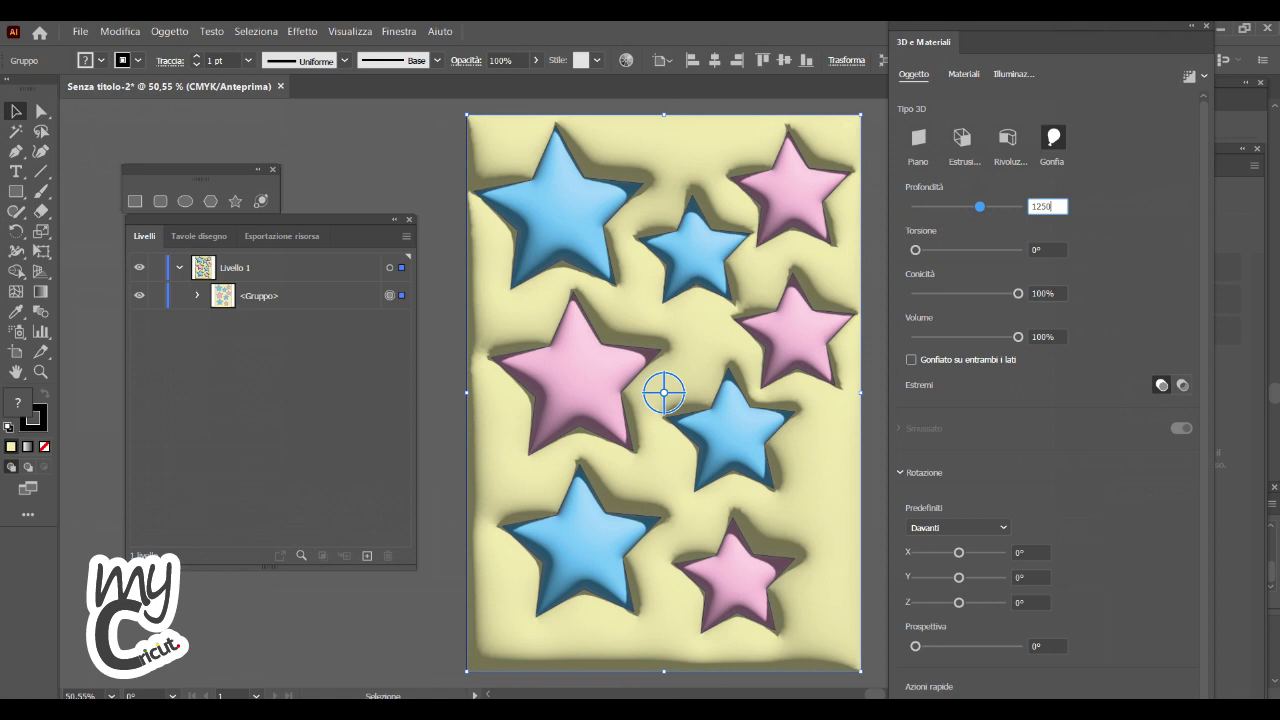
key(Return)
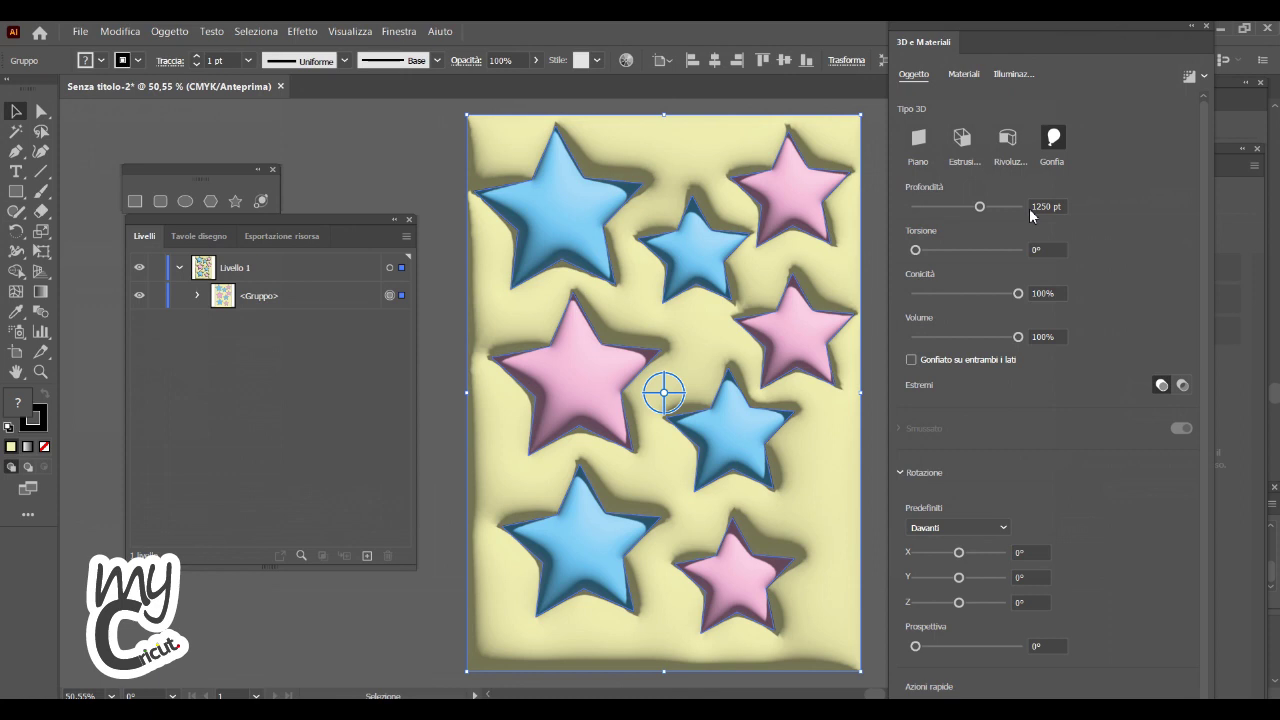
click(962, 76)
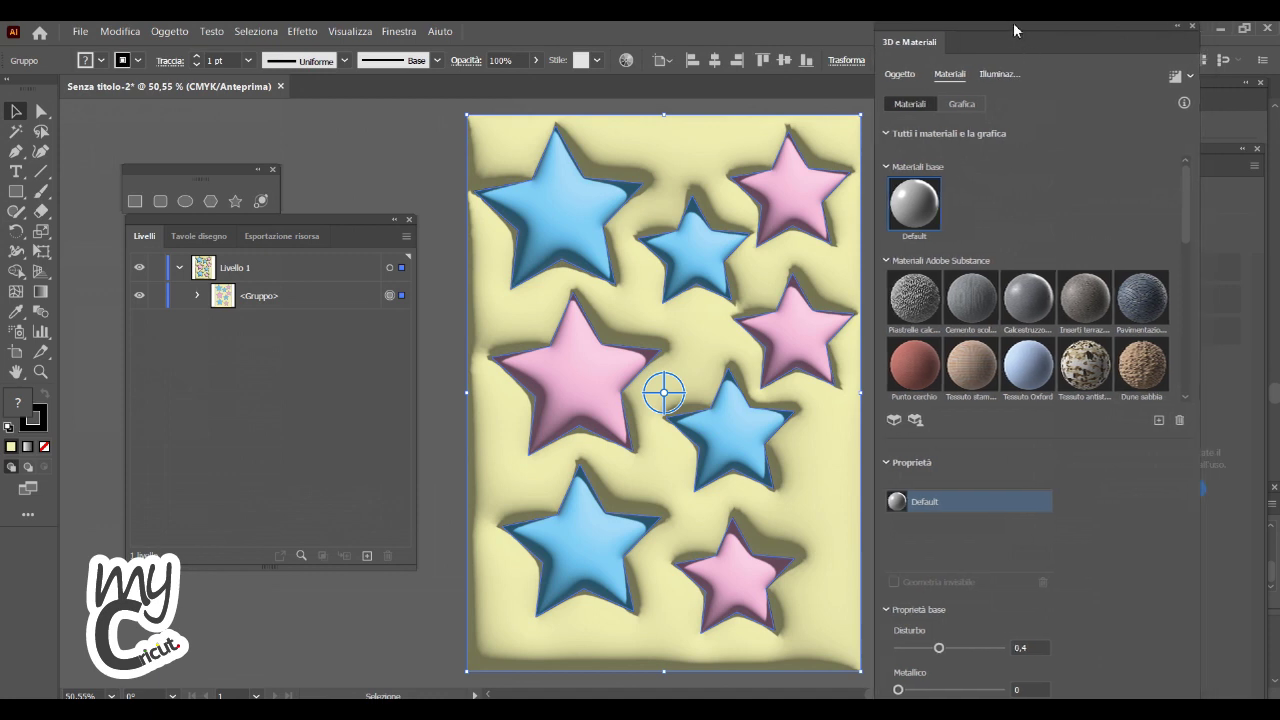
- Enter Disturbo 0,15 and Metallico 0,22 in the star artwork's Materiali settings
drag(1014, 23, 934, 21)
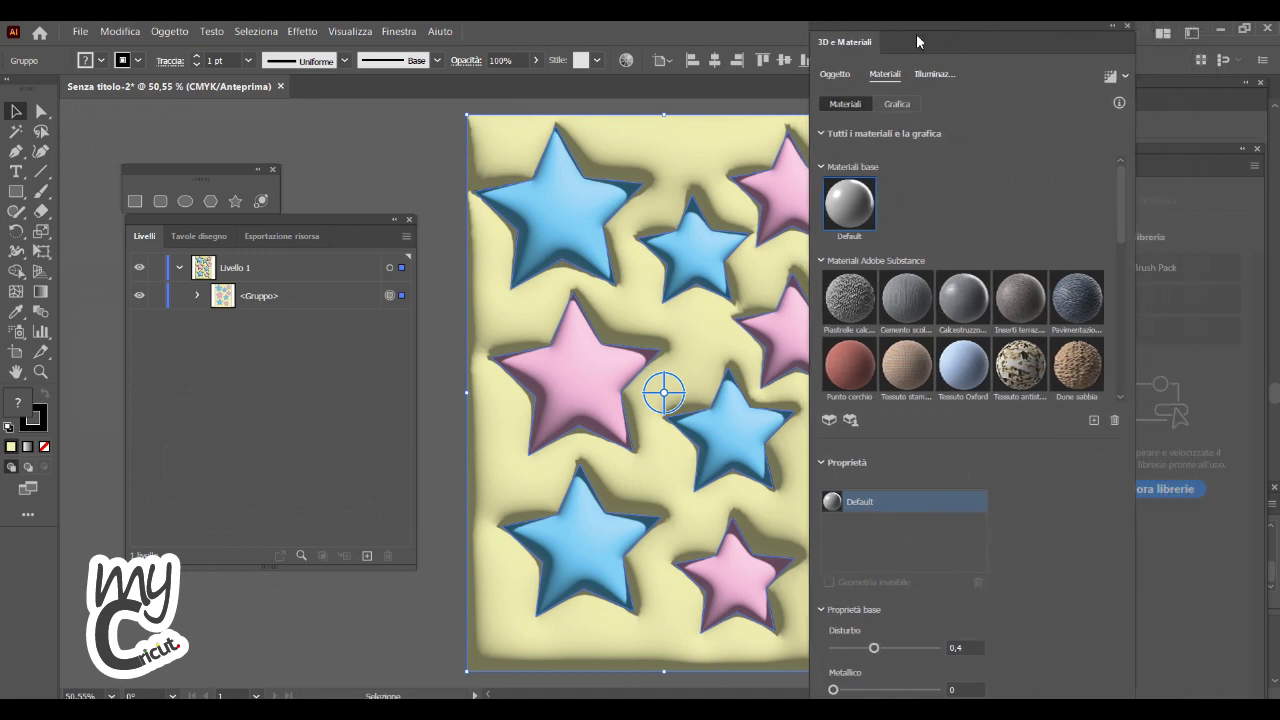
drag(912, 42, 711, 40)
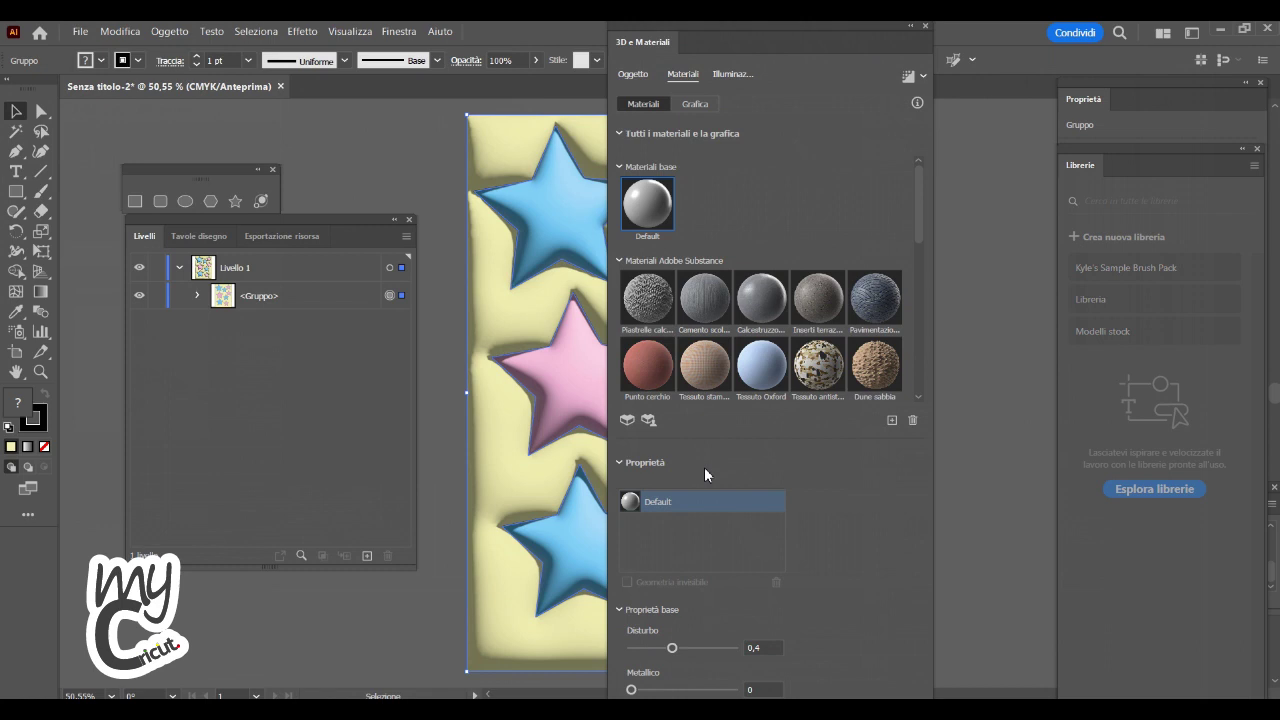
click(762, 647)
key(BackSpace)
text(5)
key(Return)
click(753, 689)
text(22)
key(Return)
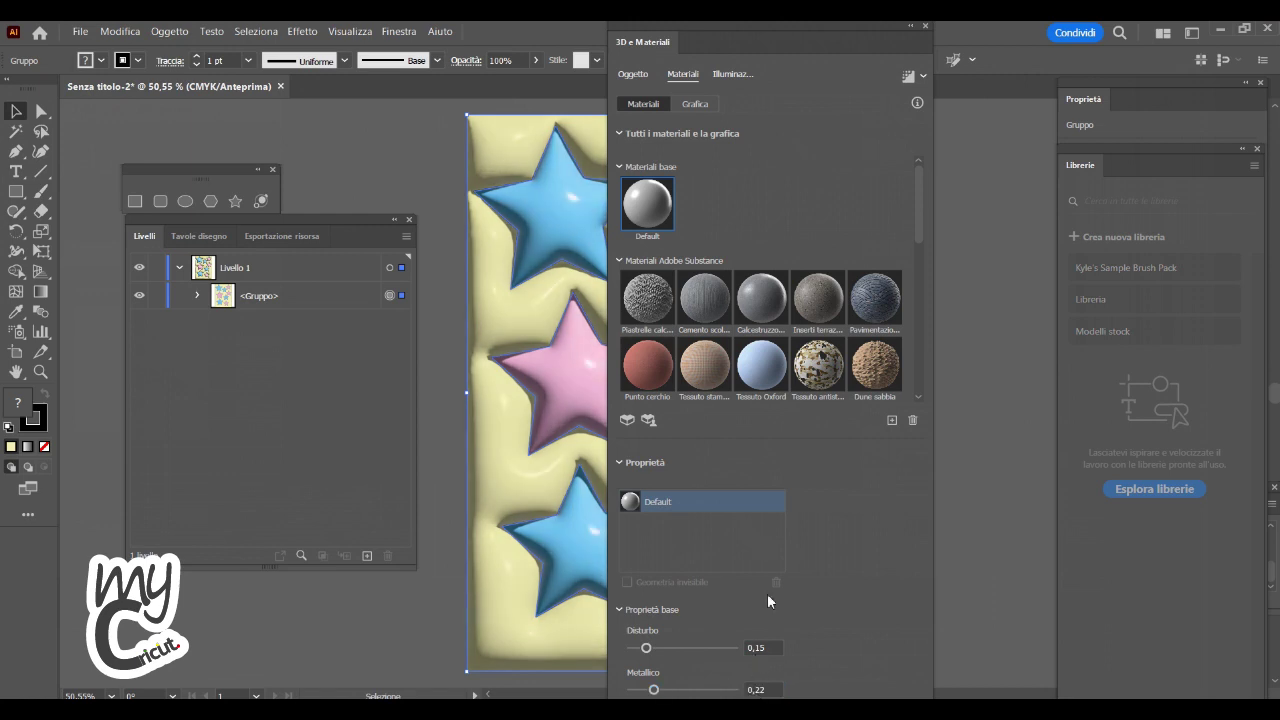
drag(825, 51, 1120, 34)
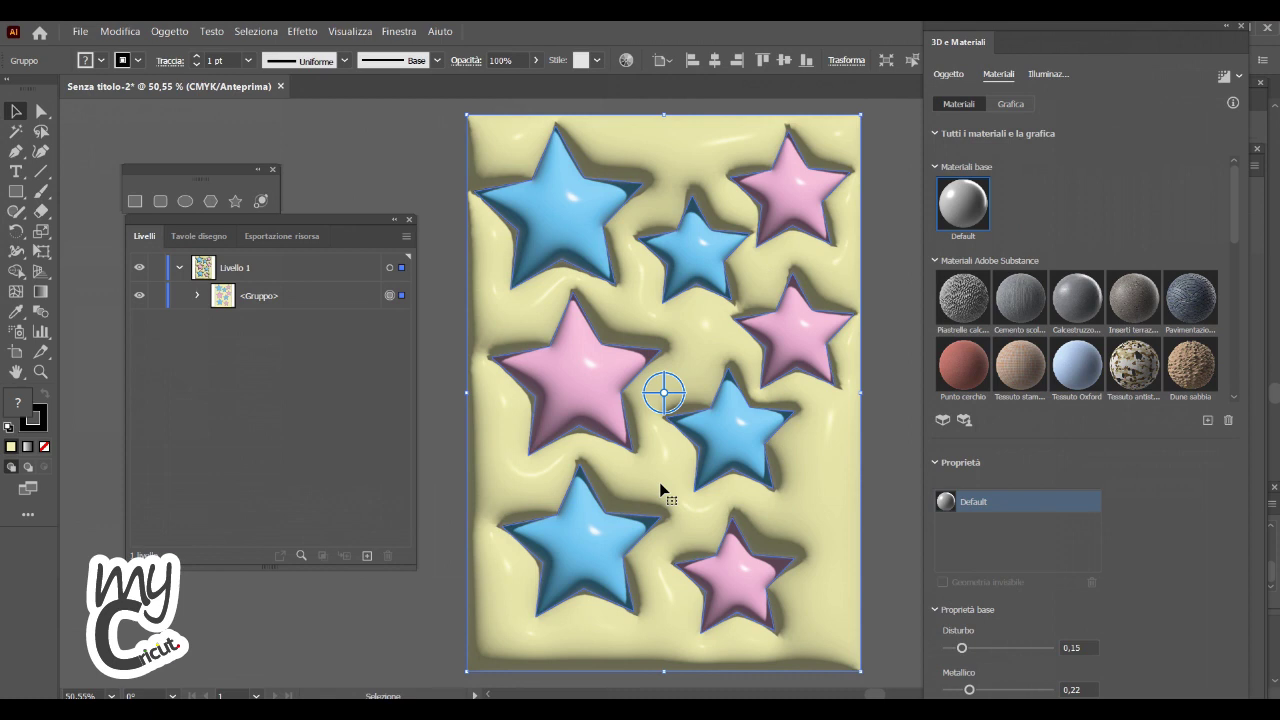
click(1046, 73)
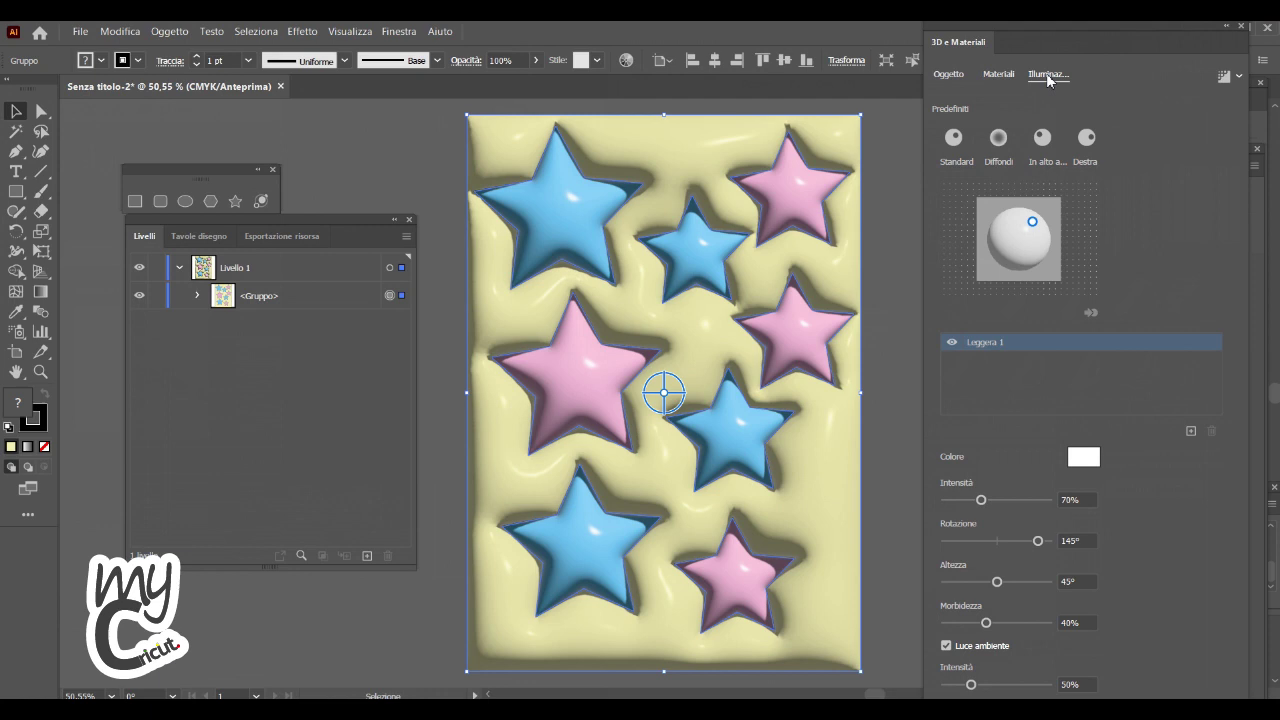
- Set the light's Intensità to 120% in the Illuminazione settings
click(1066, 500)
text(120)
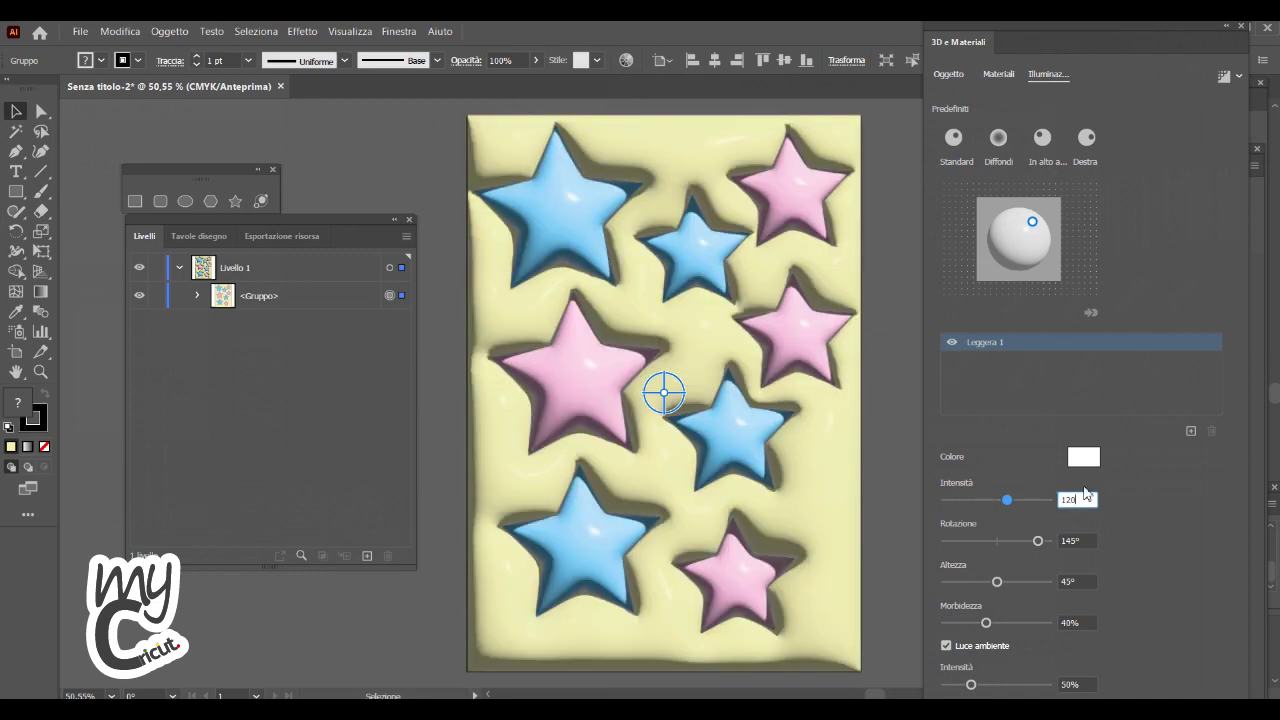
key(Return)
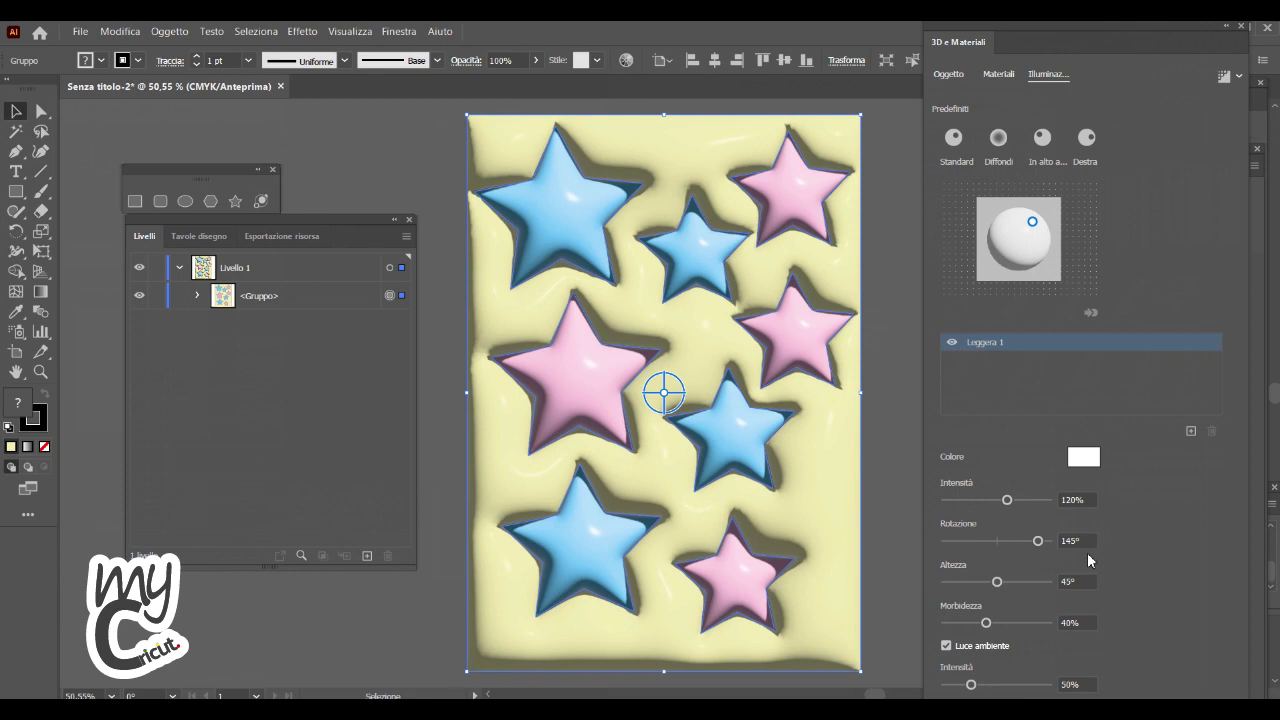
click(1239, 77)
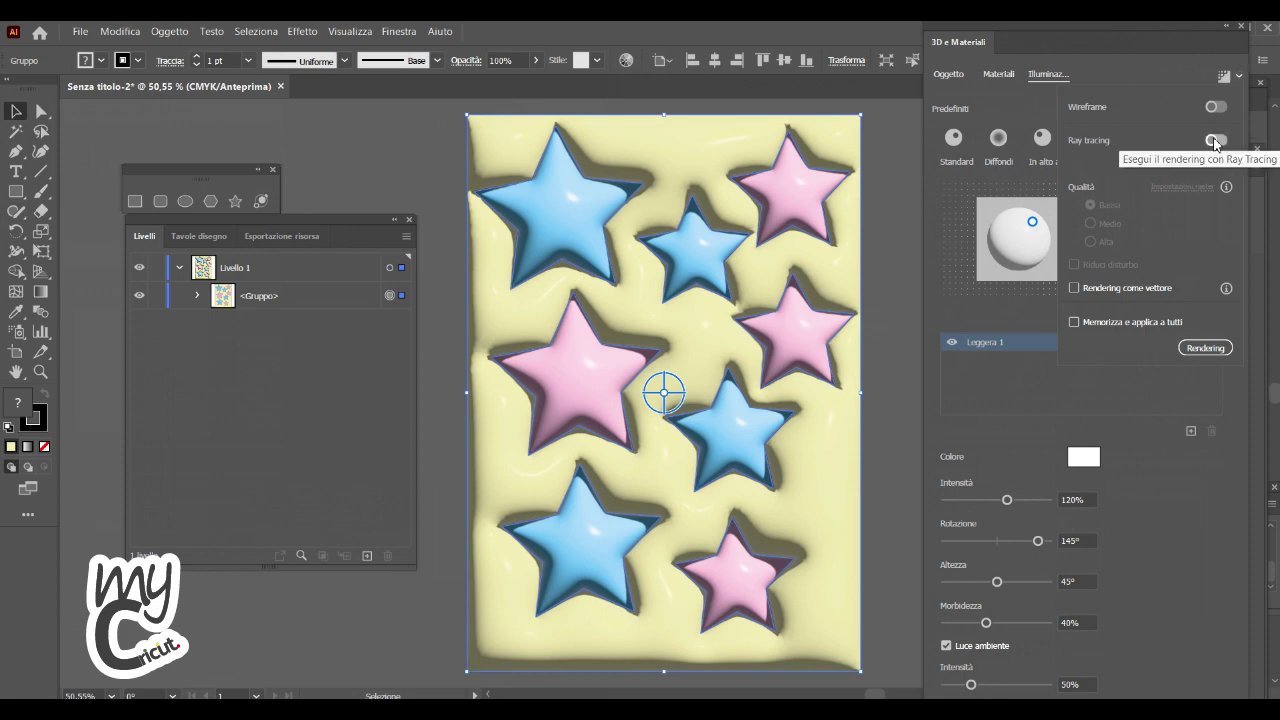
- Turn on Ray tracing, render the star artwork, and deselect it to view the glossy result
click(1222, 141)
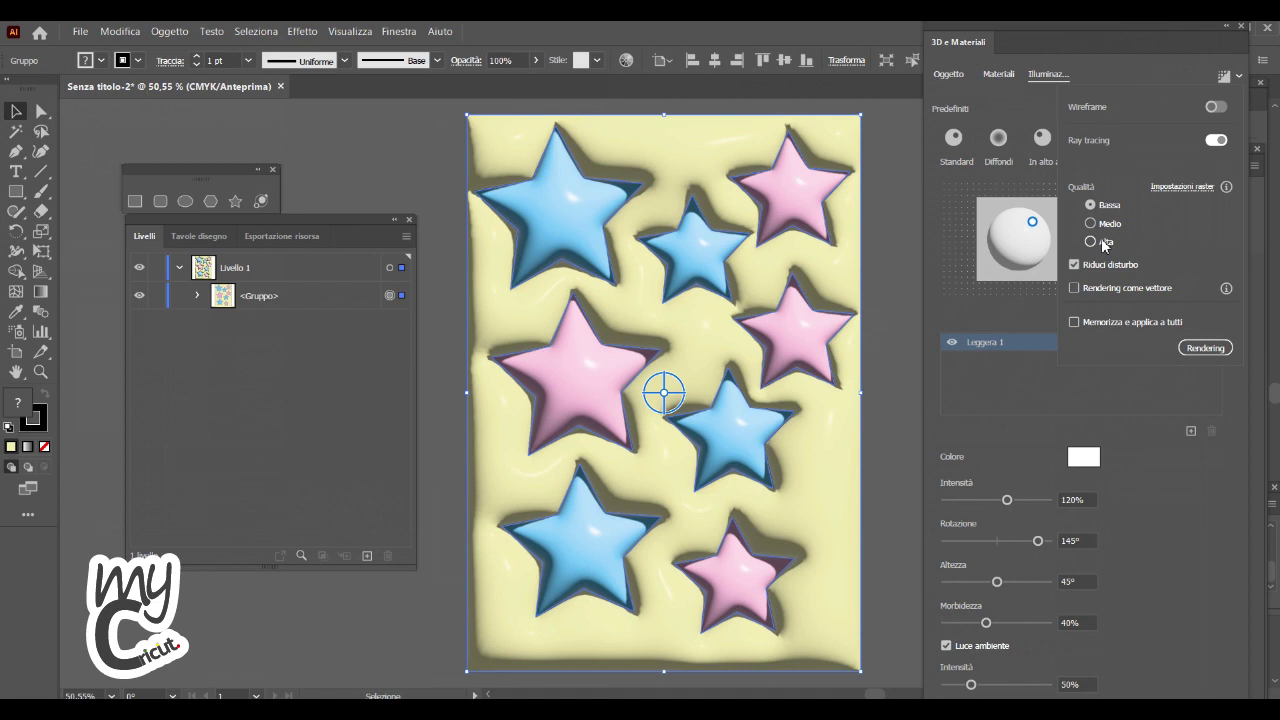
click(1204, 348)
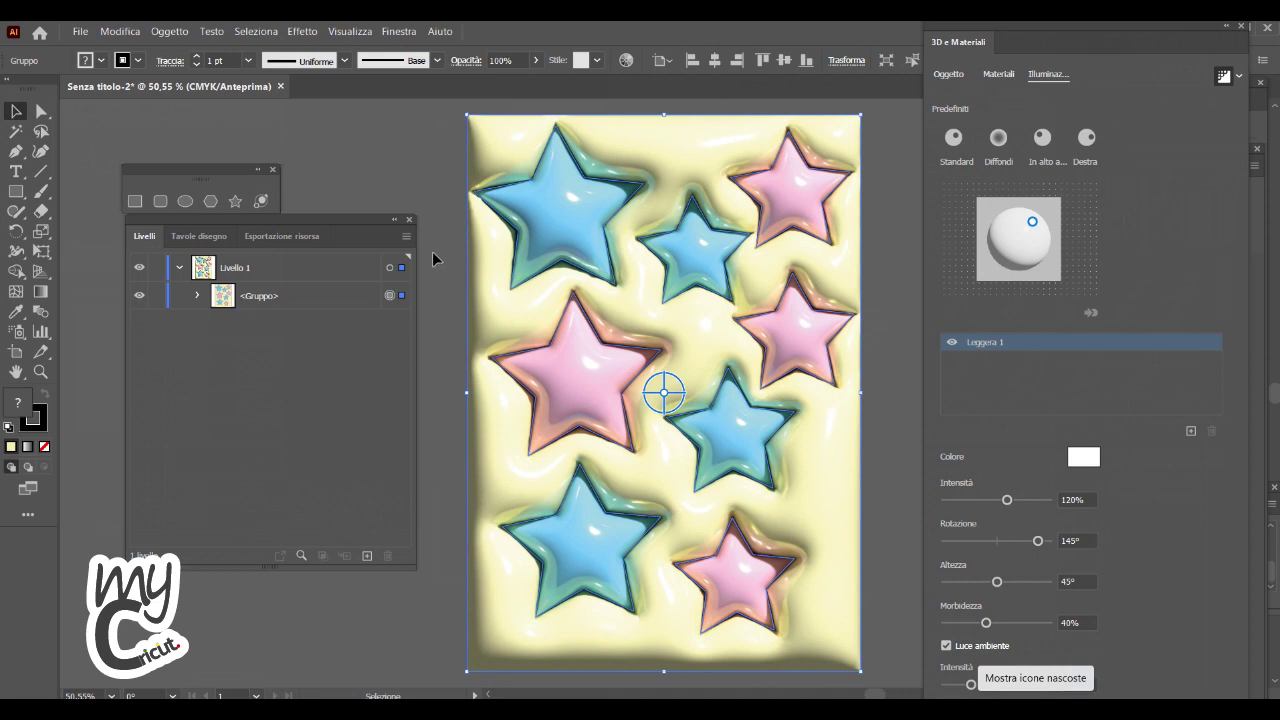
click(359, 128)
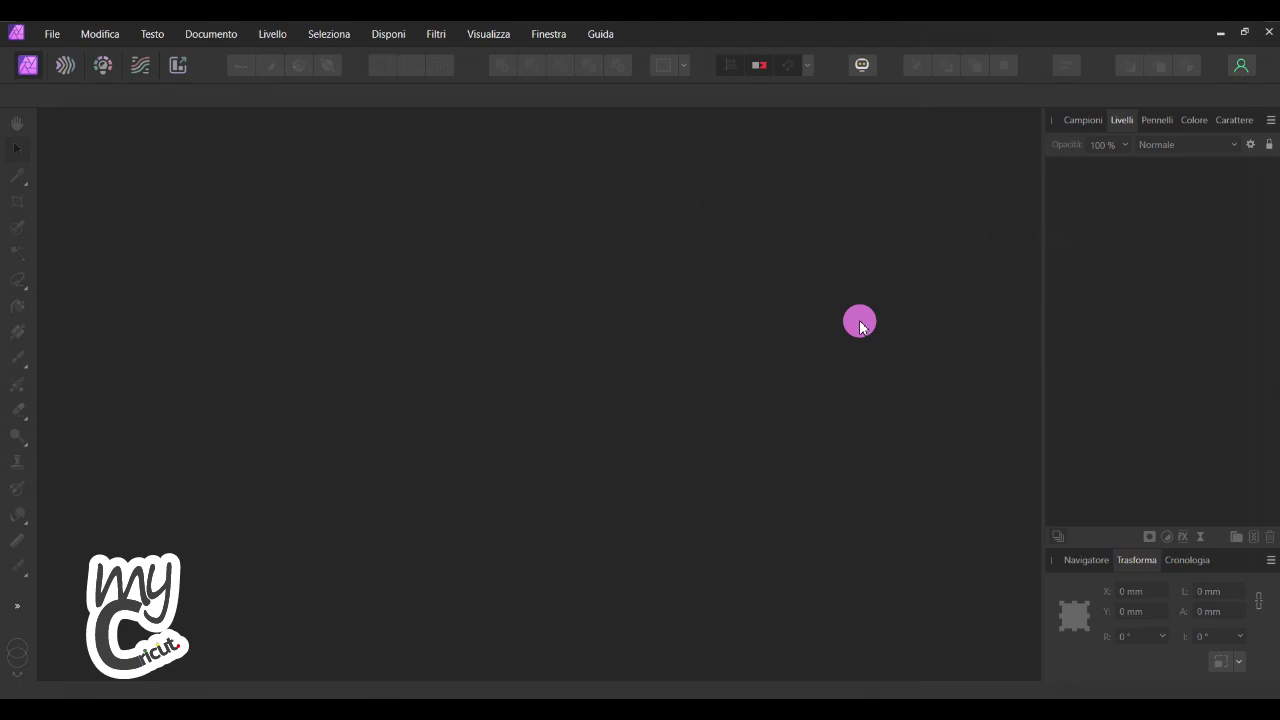
- Create a new document from File > Nuovo with the A4 preset at 300 DPI
click(51, 34)
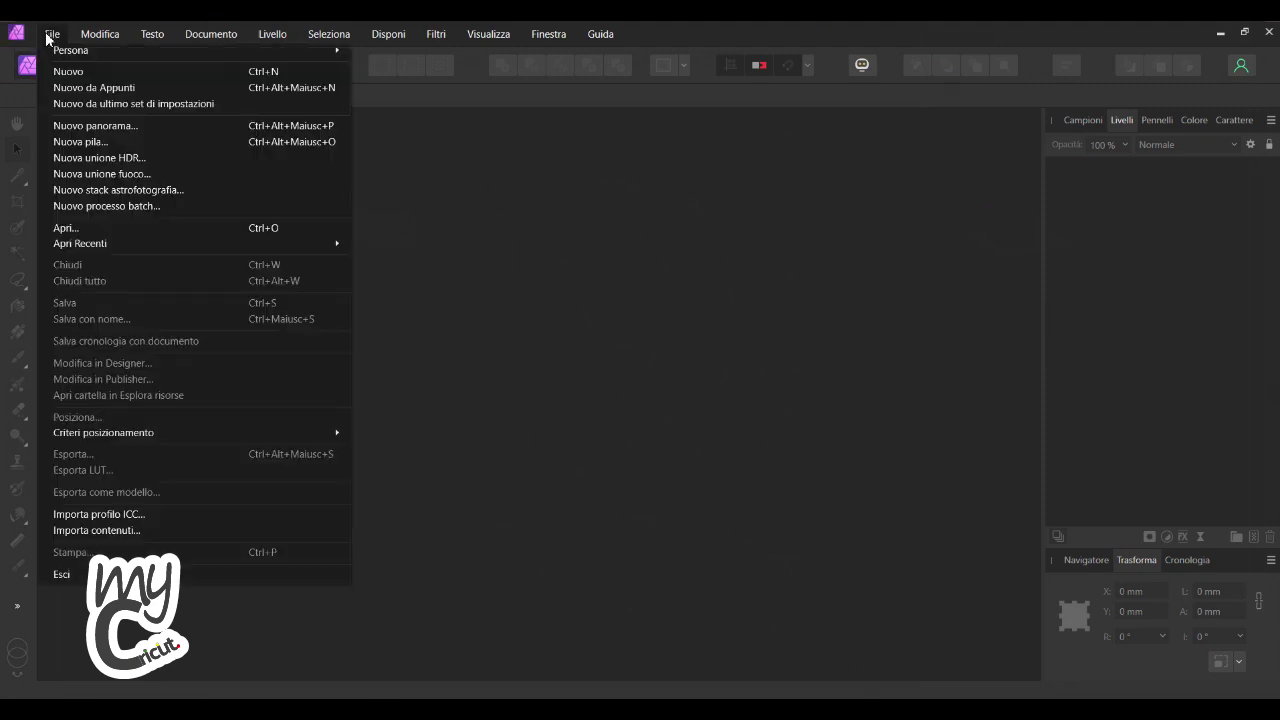
click(65, 73)
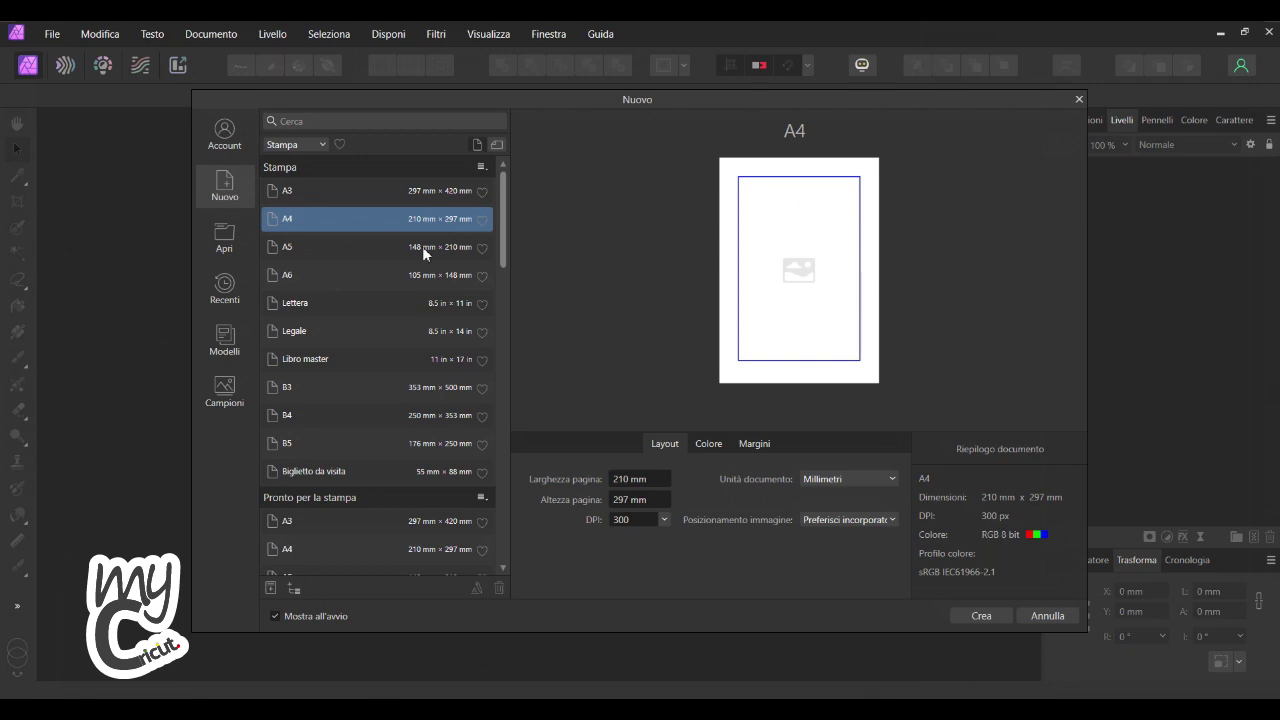
click(978, 615)
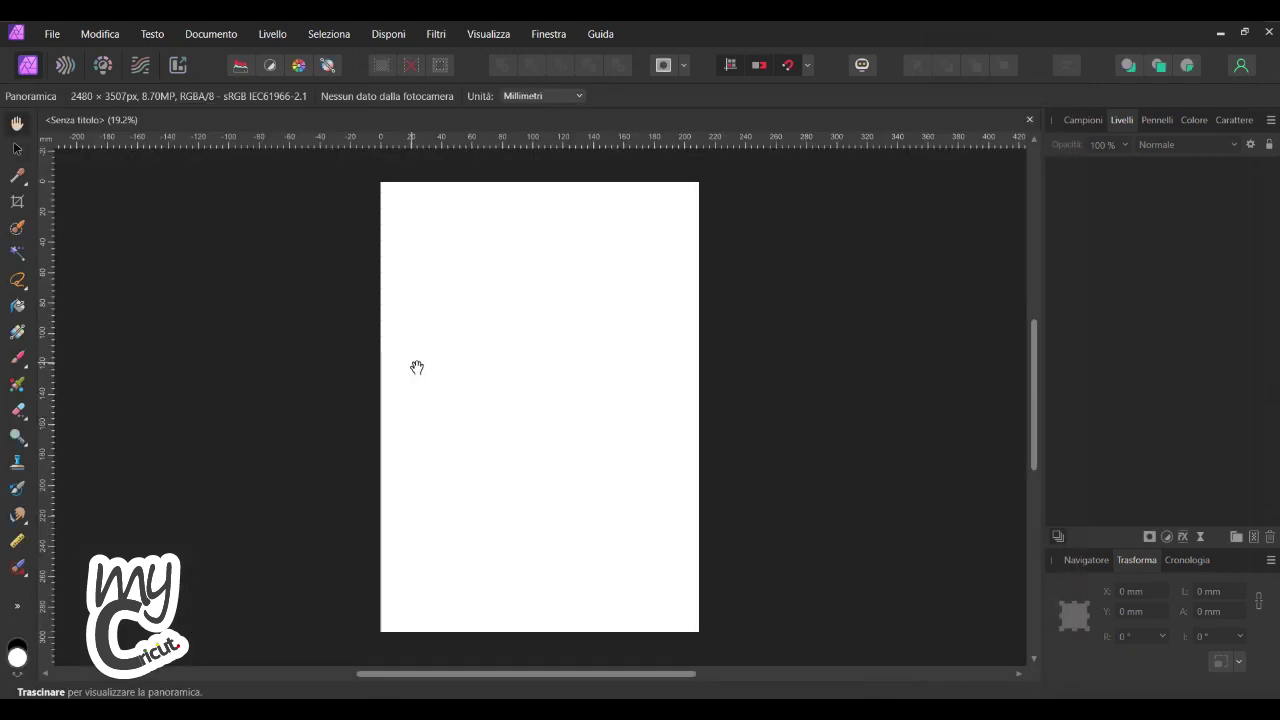
- Draw a Rettangolo from the page's top-left to bottom-right corner, covering 210 × 297 mm
click(23, 606)
mouse_move(103, 531)
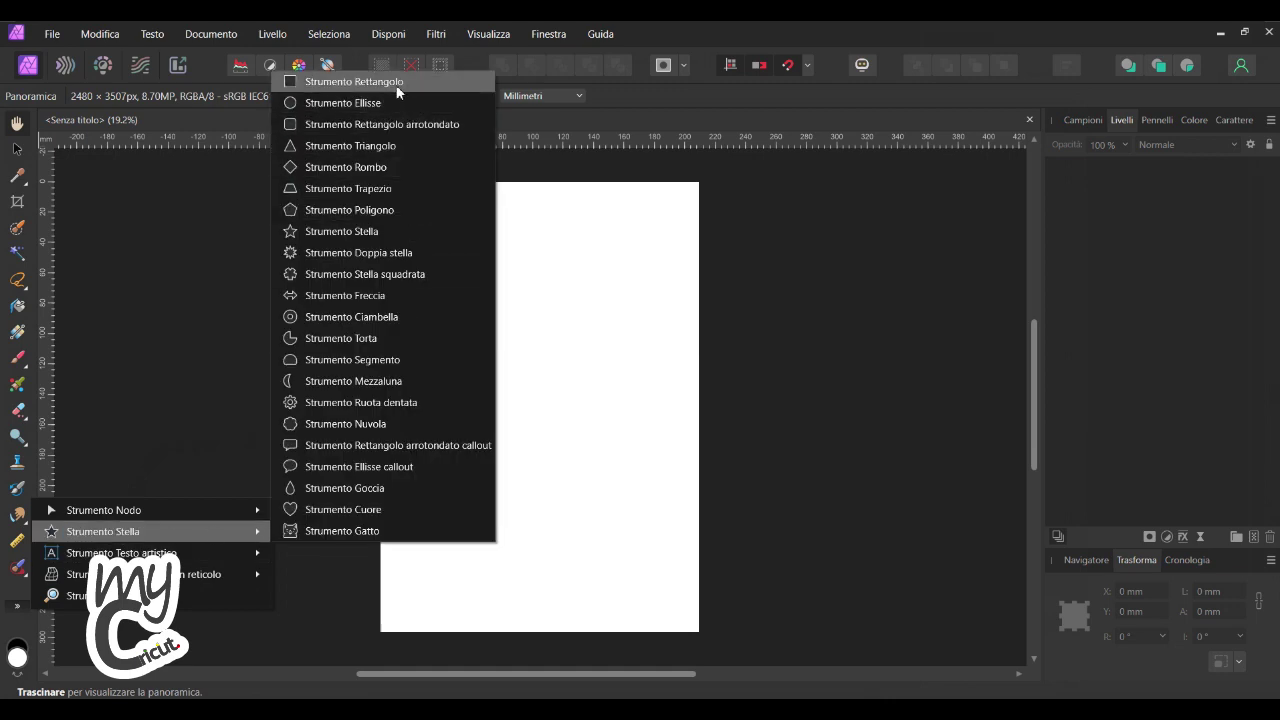
click(396, 84)
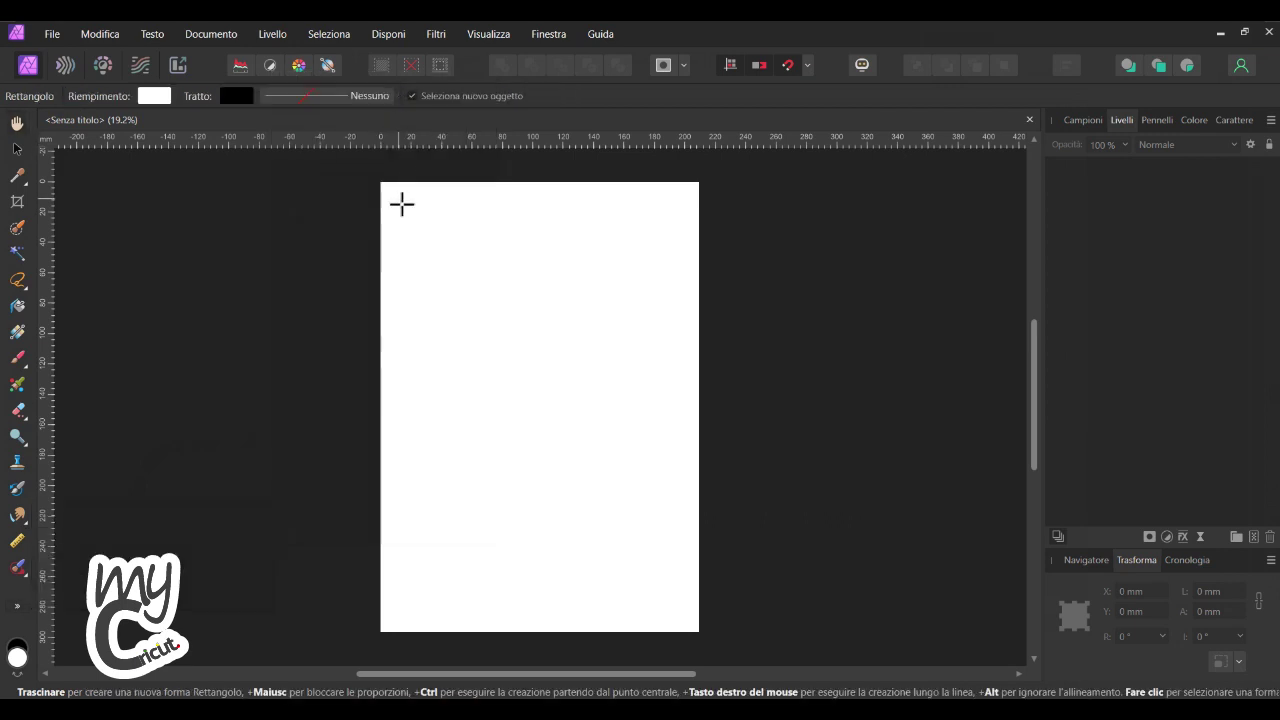
mouse_move(381, 182)
mouse_down()
mouse_move(431, 418)
mouse_move(700, 632)
mouse_up()
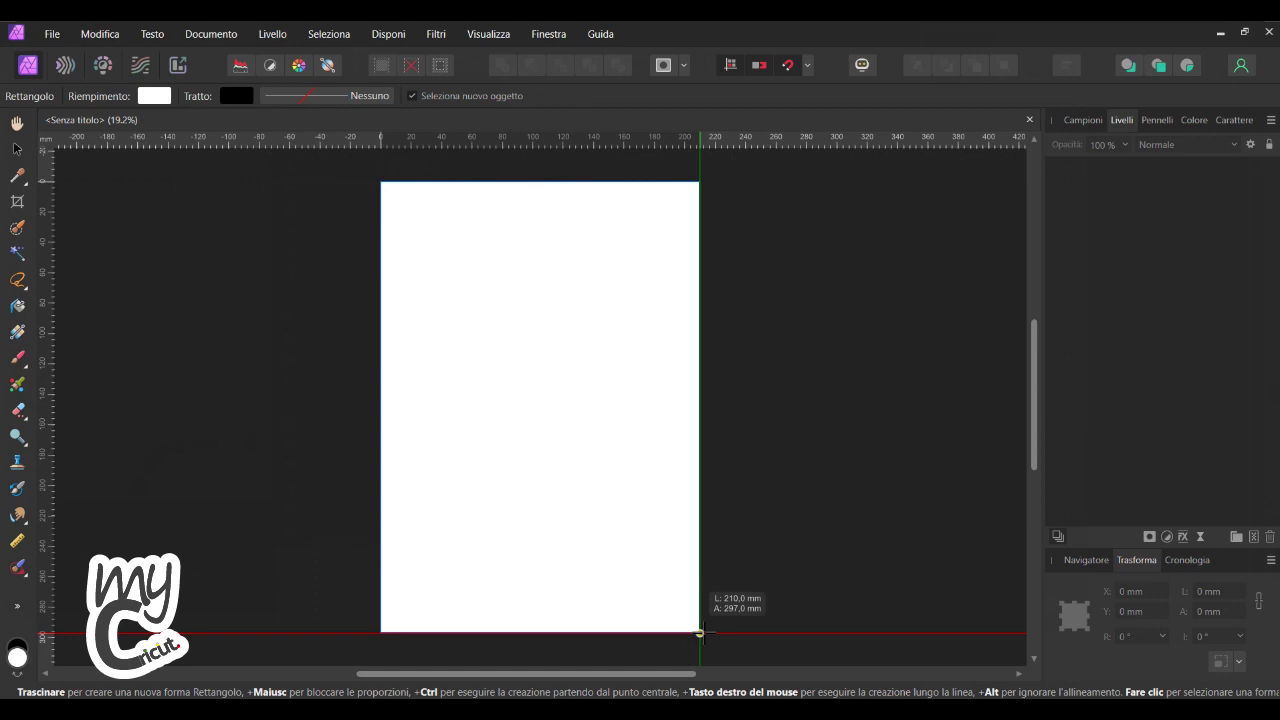
drag(700, 632, 700, 632)
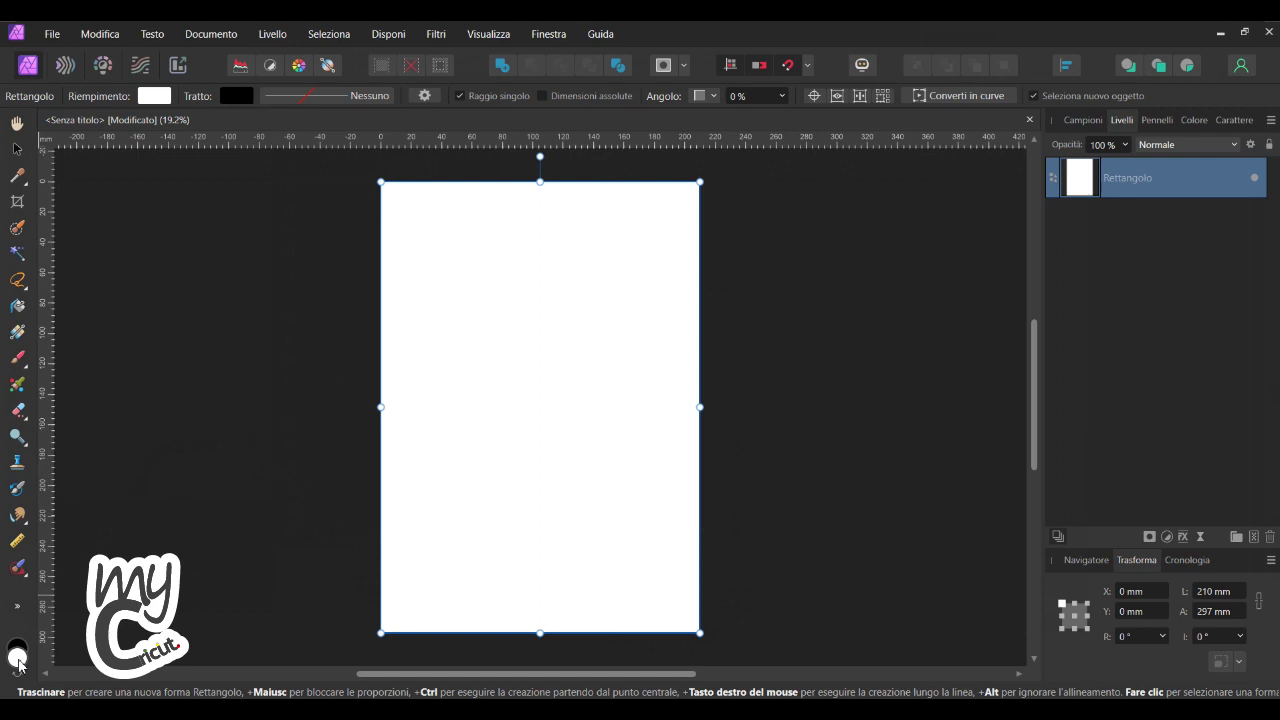
double_click(17, 658)
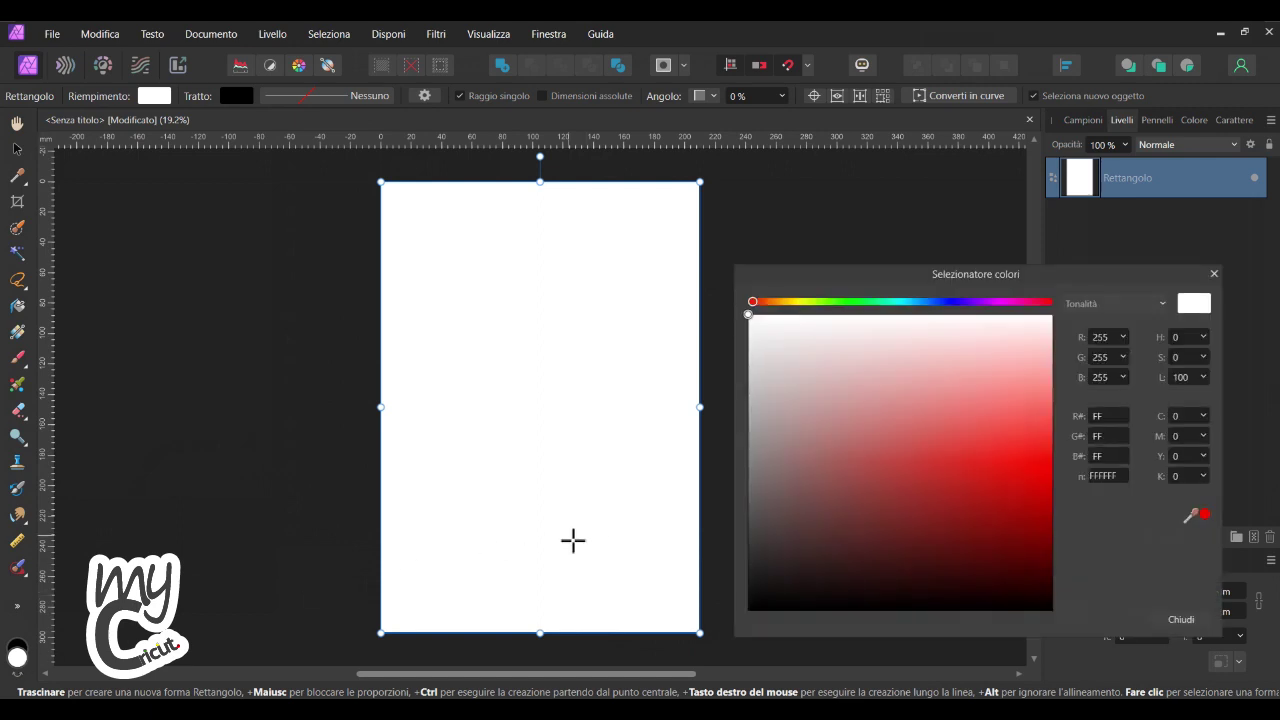
- Change the rectangle's fill to pale yellowish near-white FBFBF9 in the colour chooser
click(926, 301)
click(932, 355)
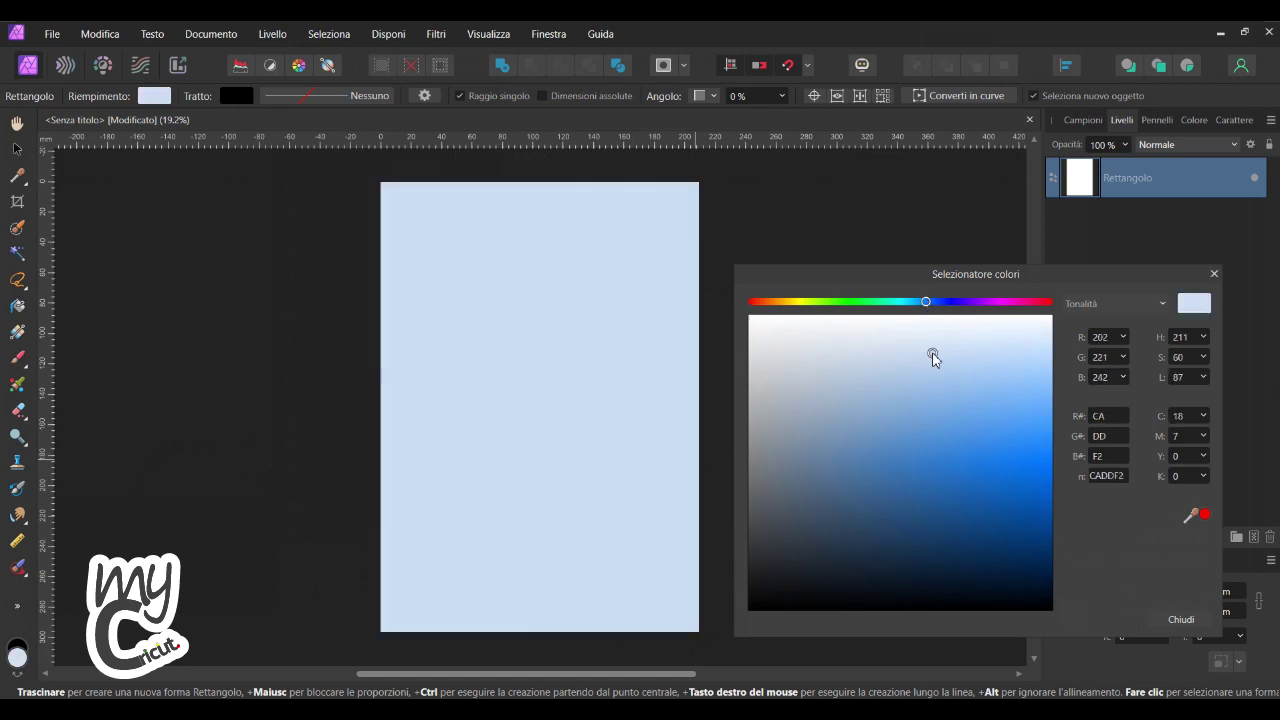
click(793, 301)
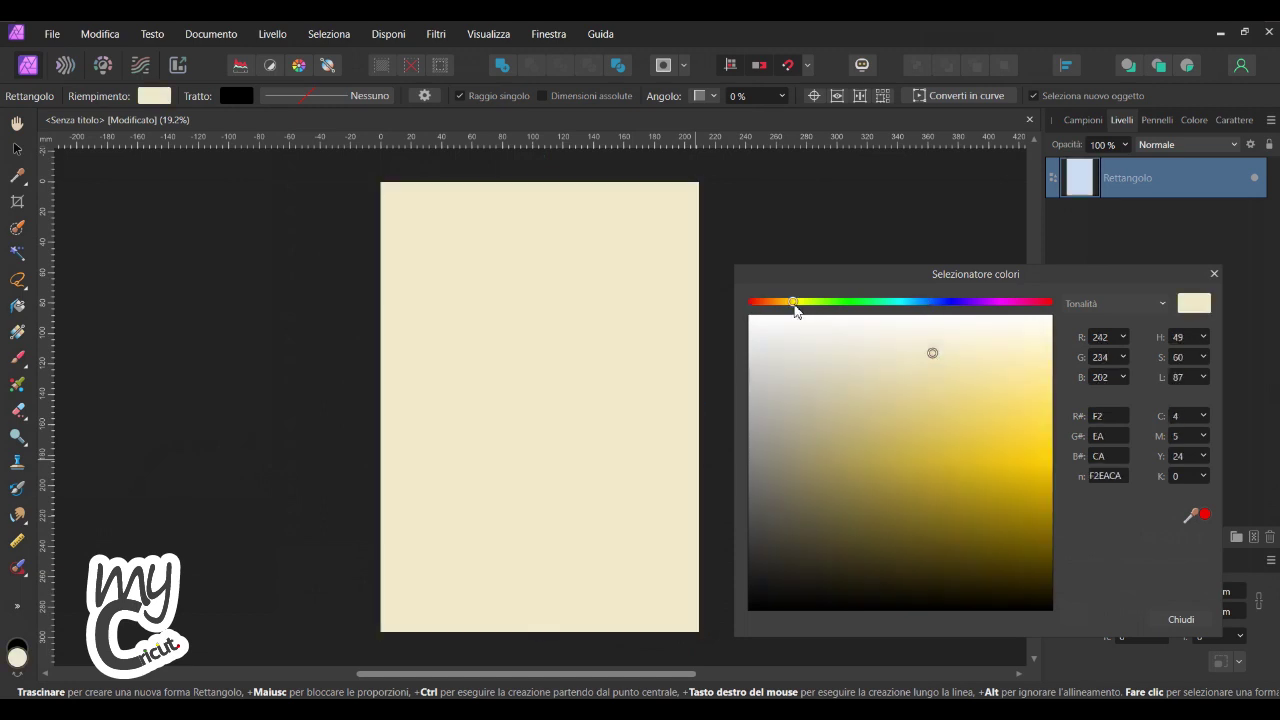
drag(933, 353, 910, 331)
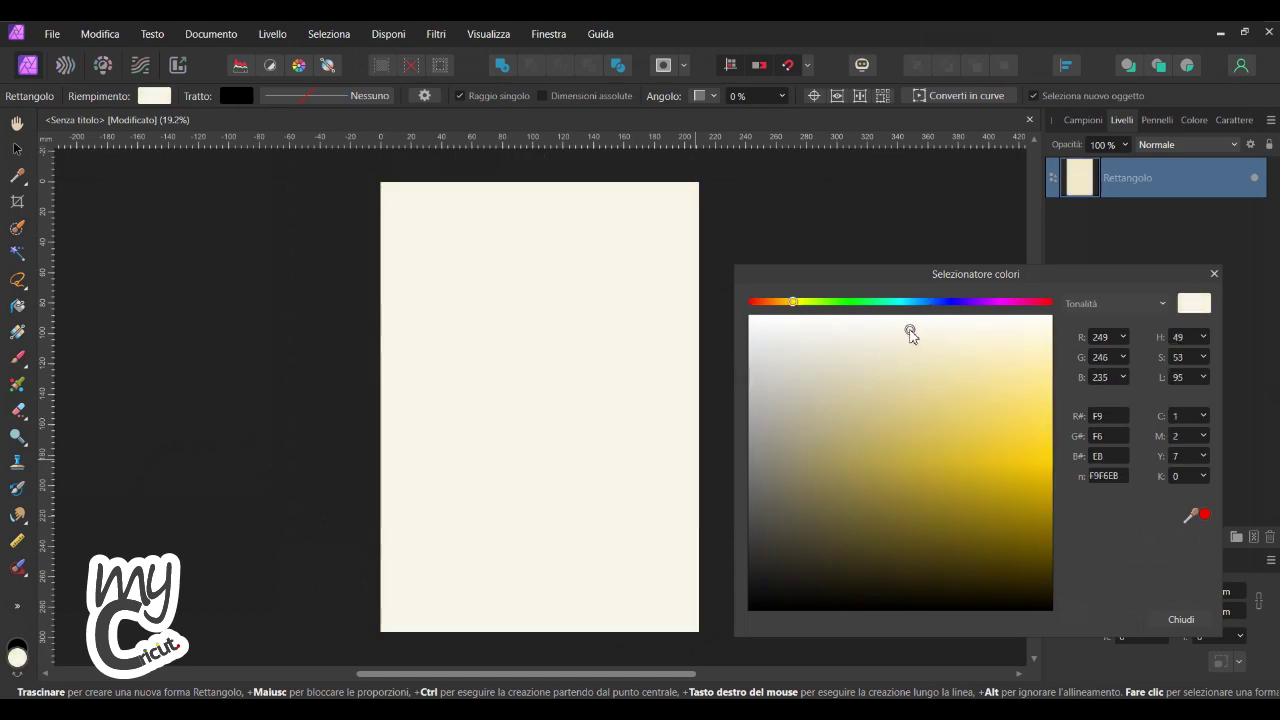
drag(910, 331, 814, 325)
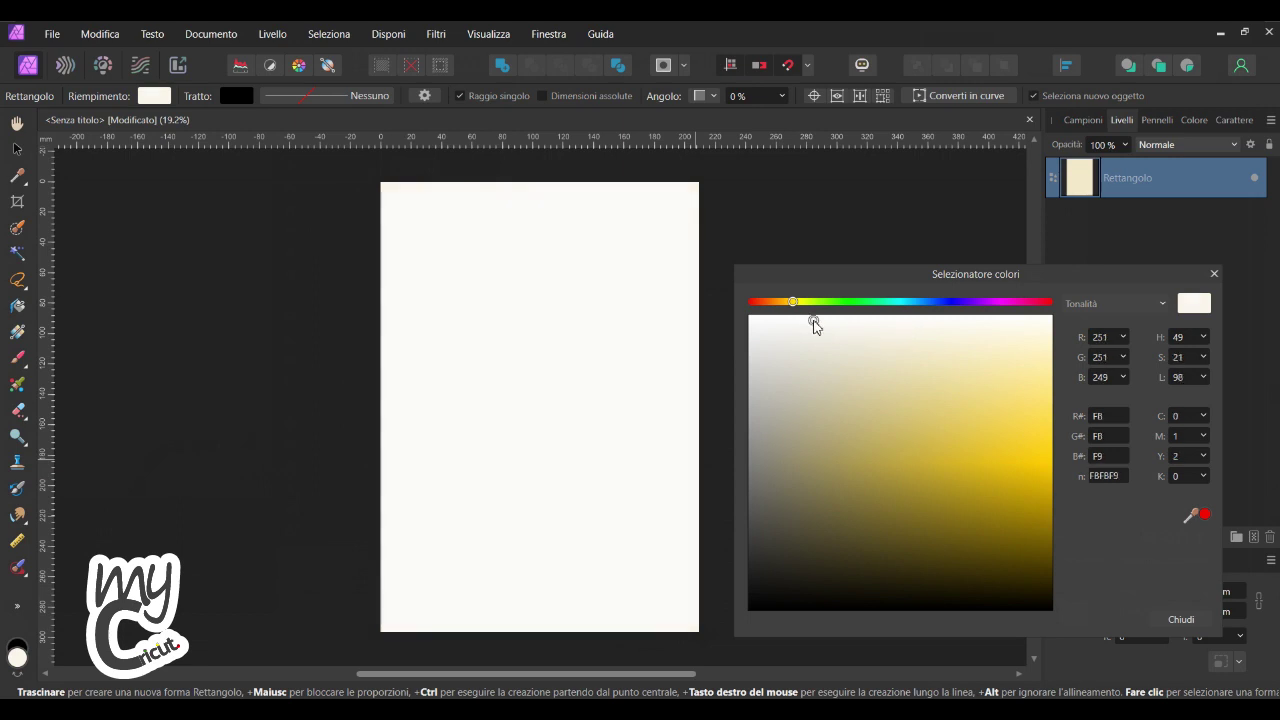
click(1178, 620)
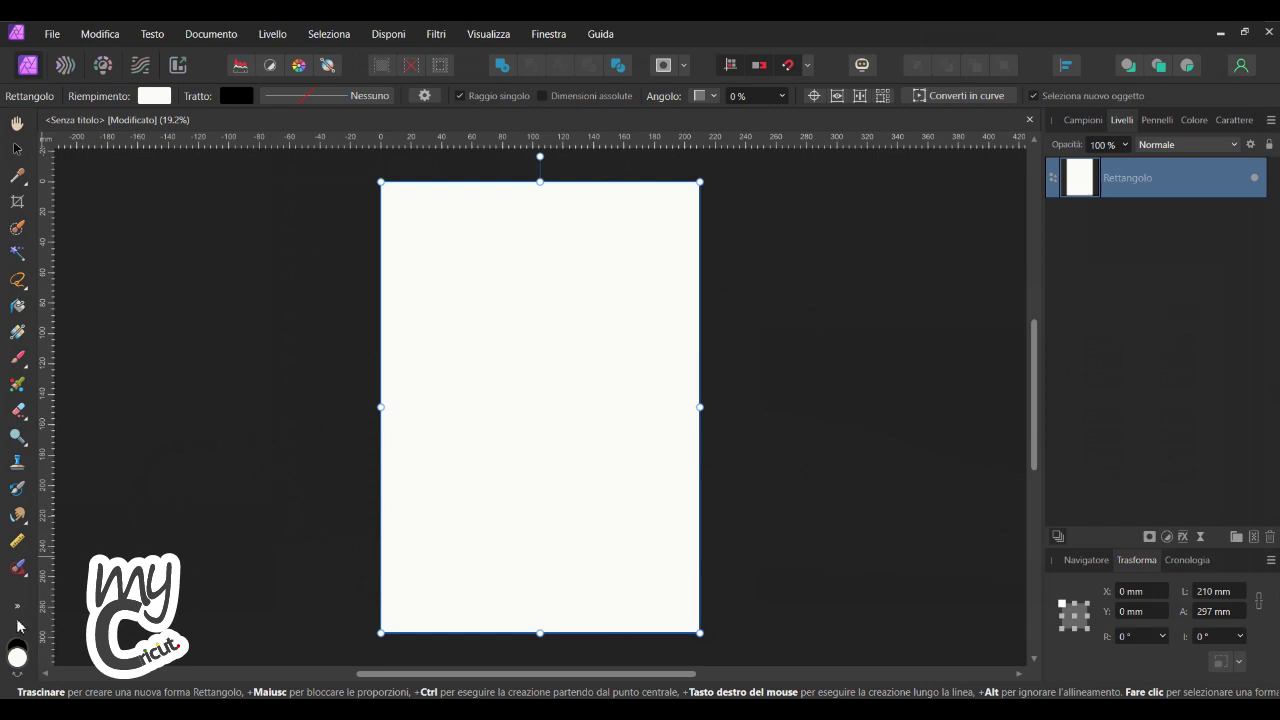
click(17, 608)
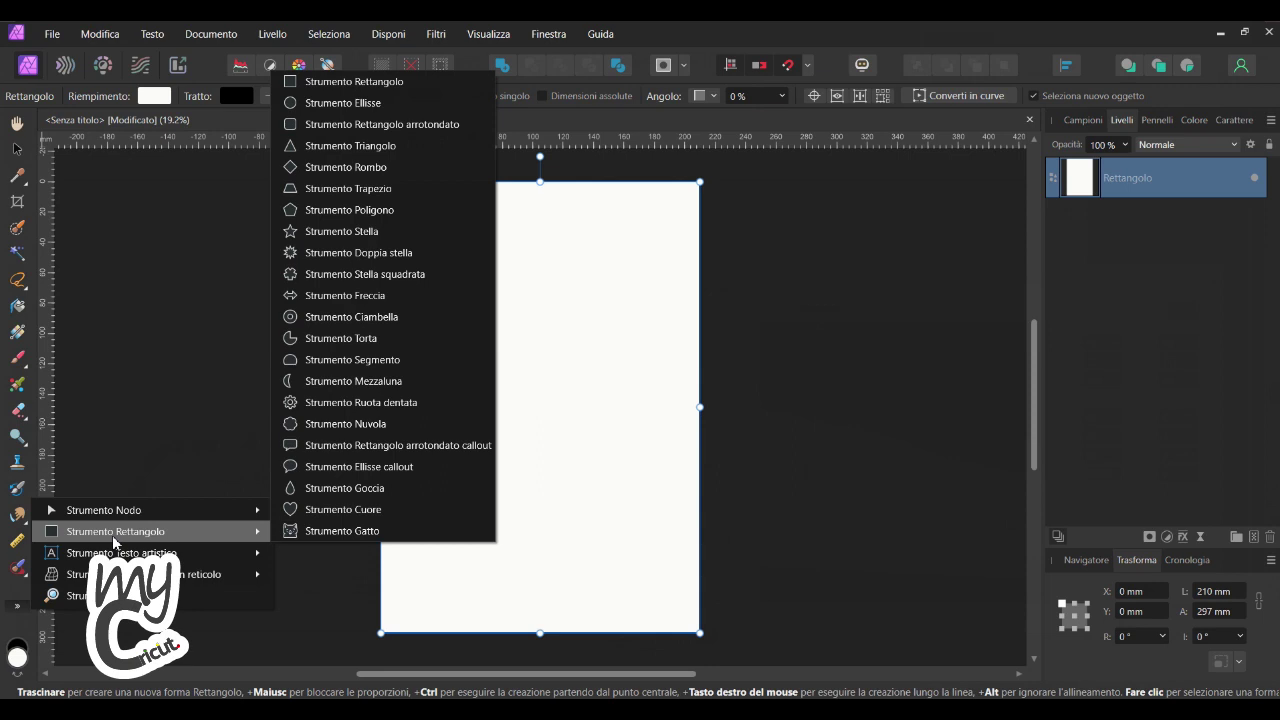
- Draw a five-point Stella near the page's top-left and fill it light pink F7AEE3
click(387, 238)
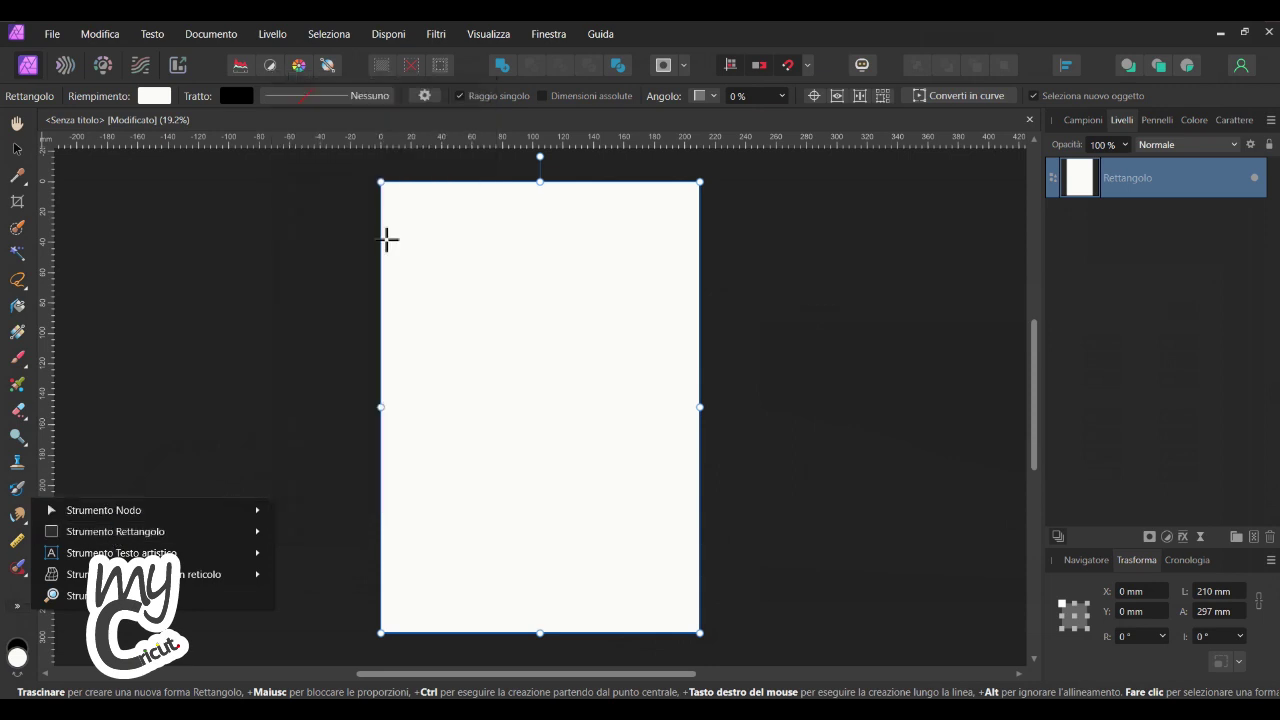
drag(422, 222, 552, 344)
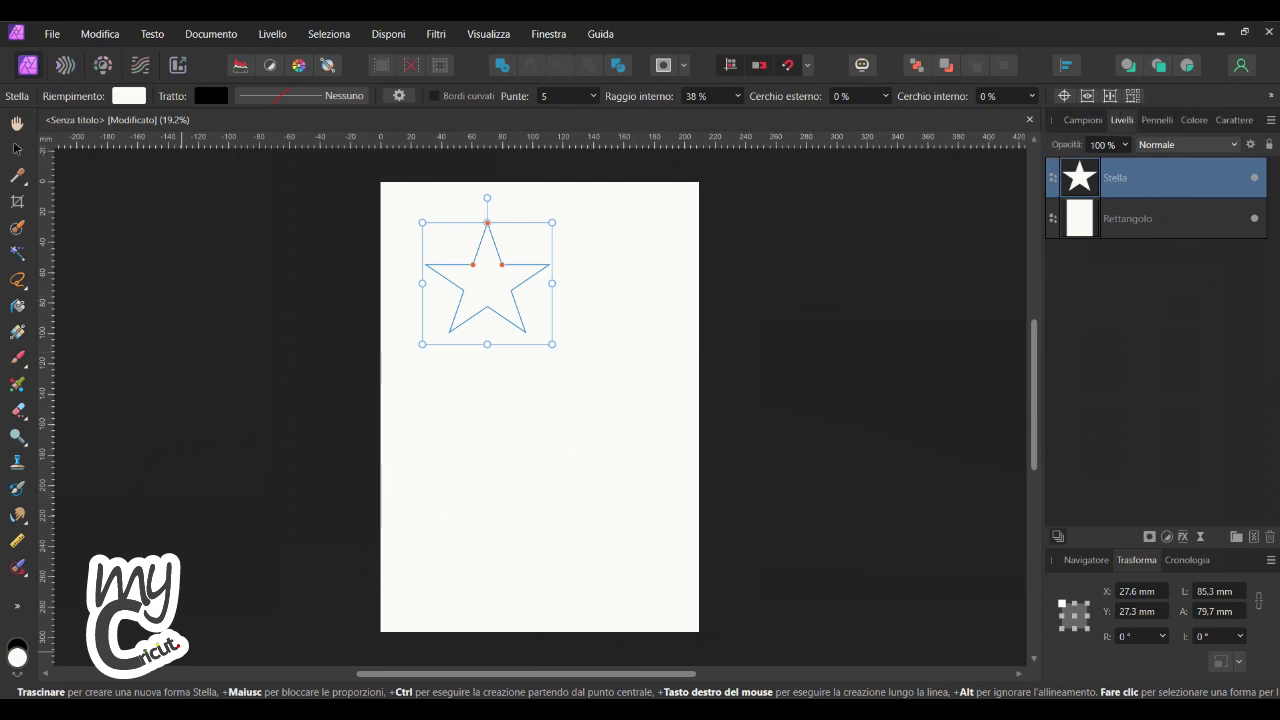
double_click(17, 657)
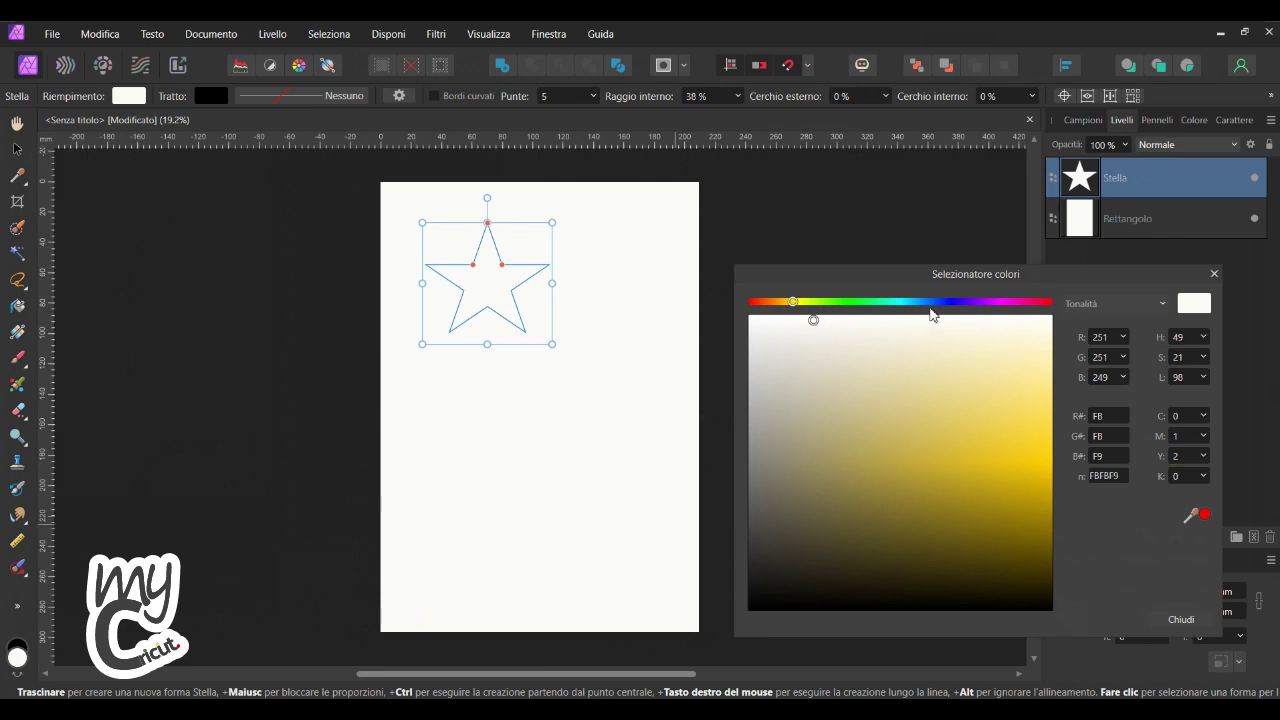
click(985, 303)
drag(985, 303, 1011, 302)
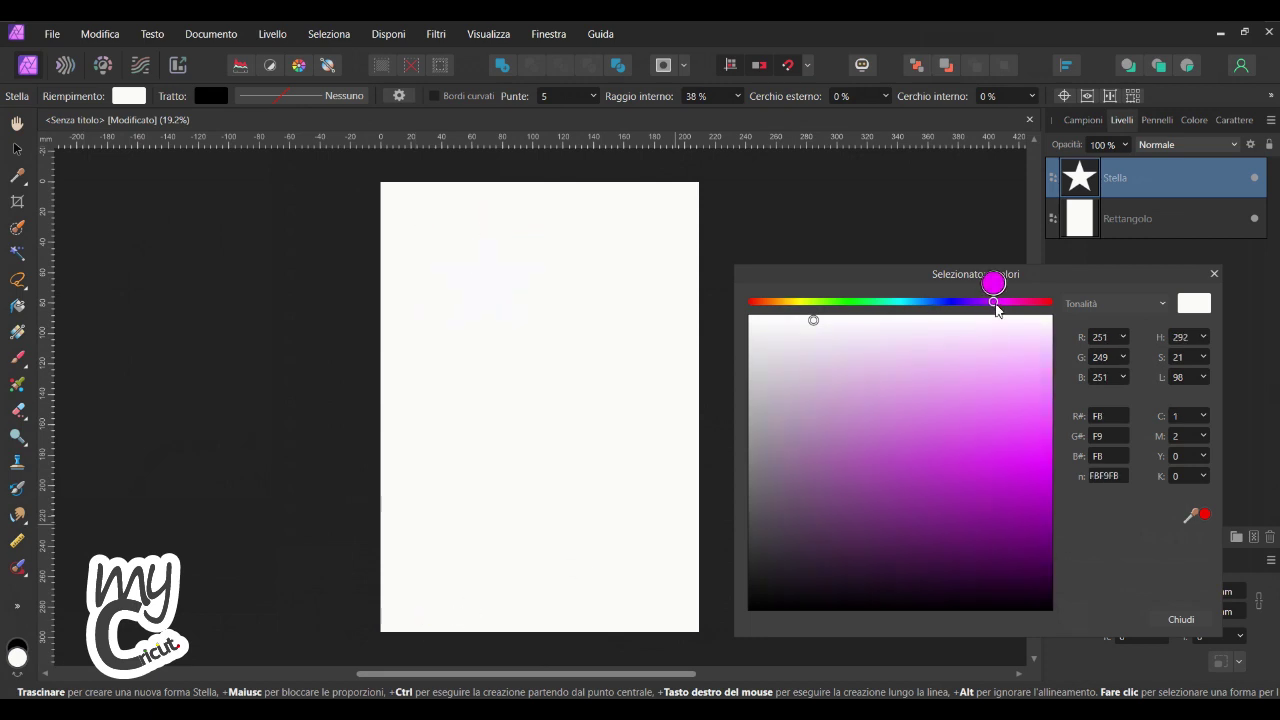
click(991, 377)
drag(991, 377, 998, 370)
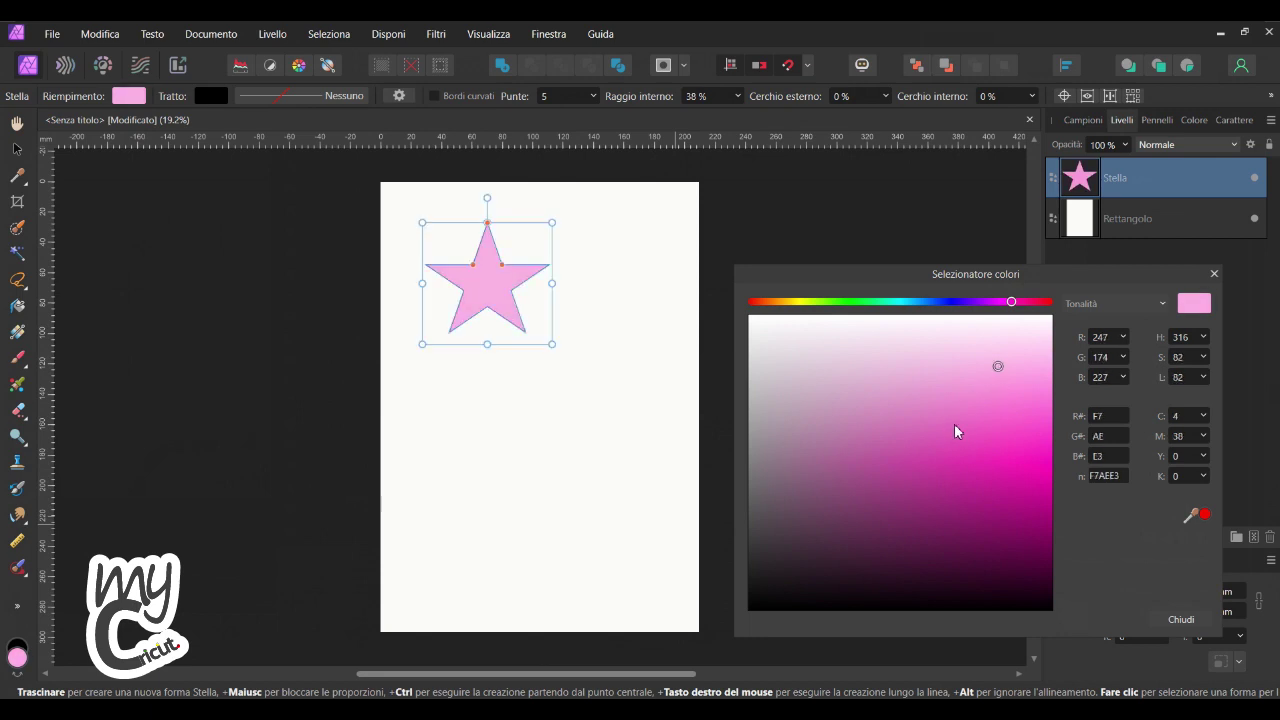
click(1178, 619)
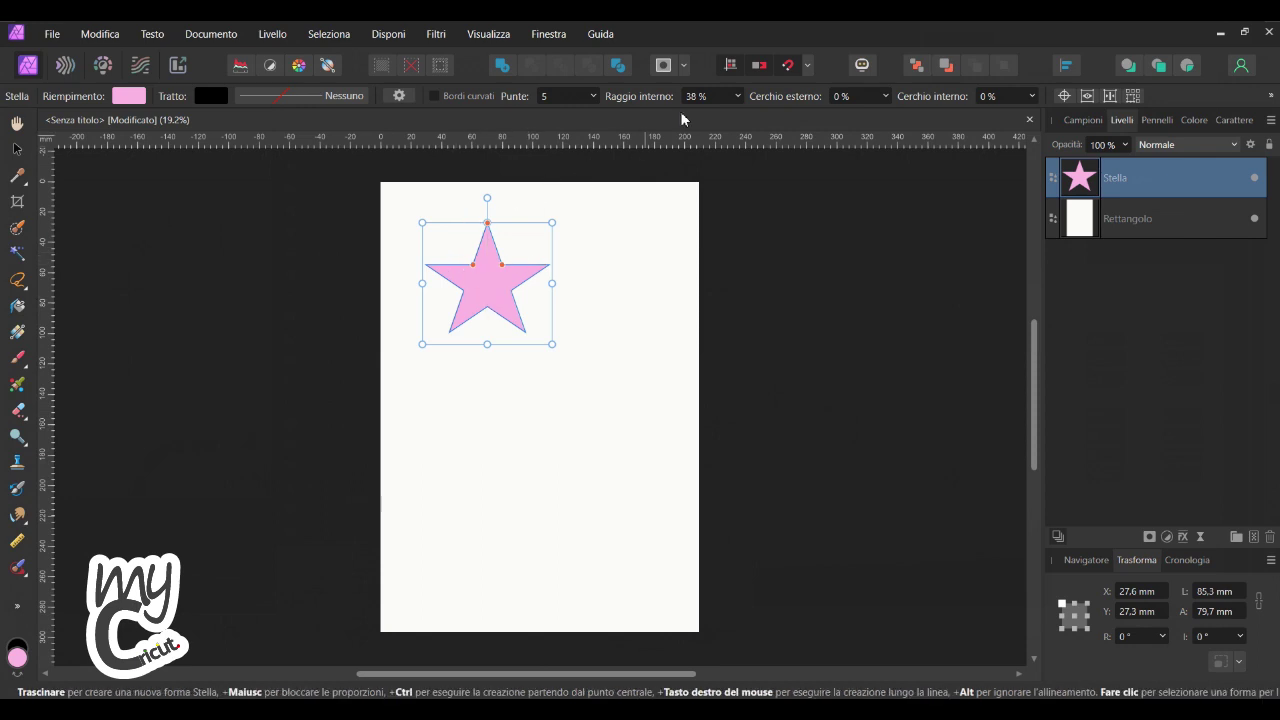
- Widen the star's inner radius and nudge the star slightly up and left
click(597, 100)
drag(600, 121, 597, 120)
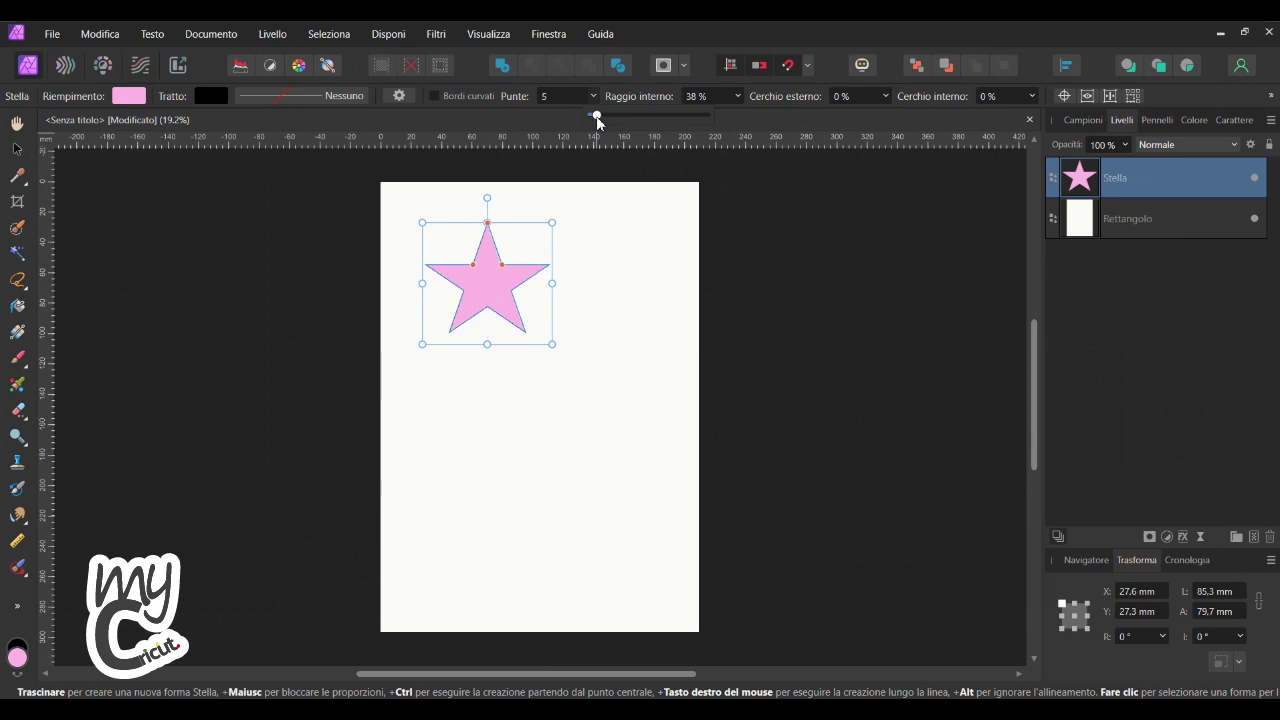
click(740, 96)
click(740, 96)
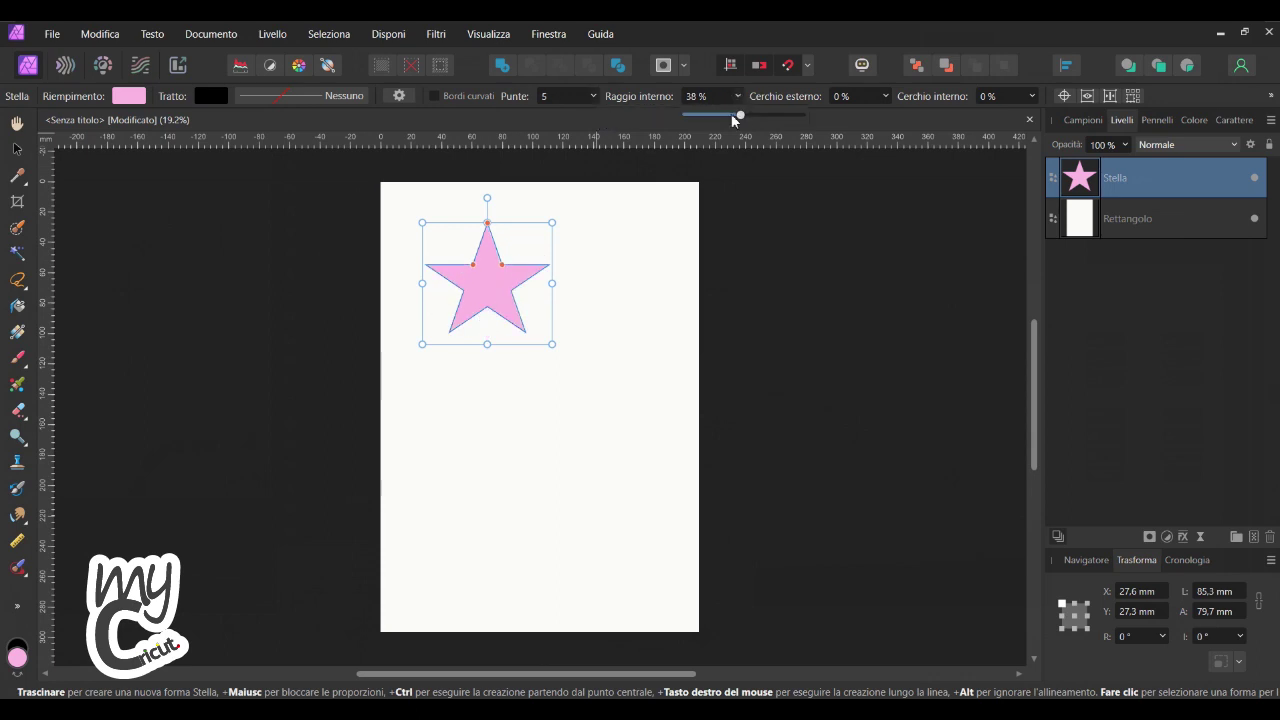
drag(740, 115, 773, 120)
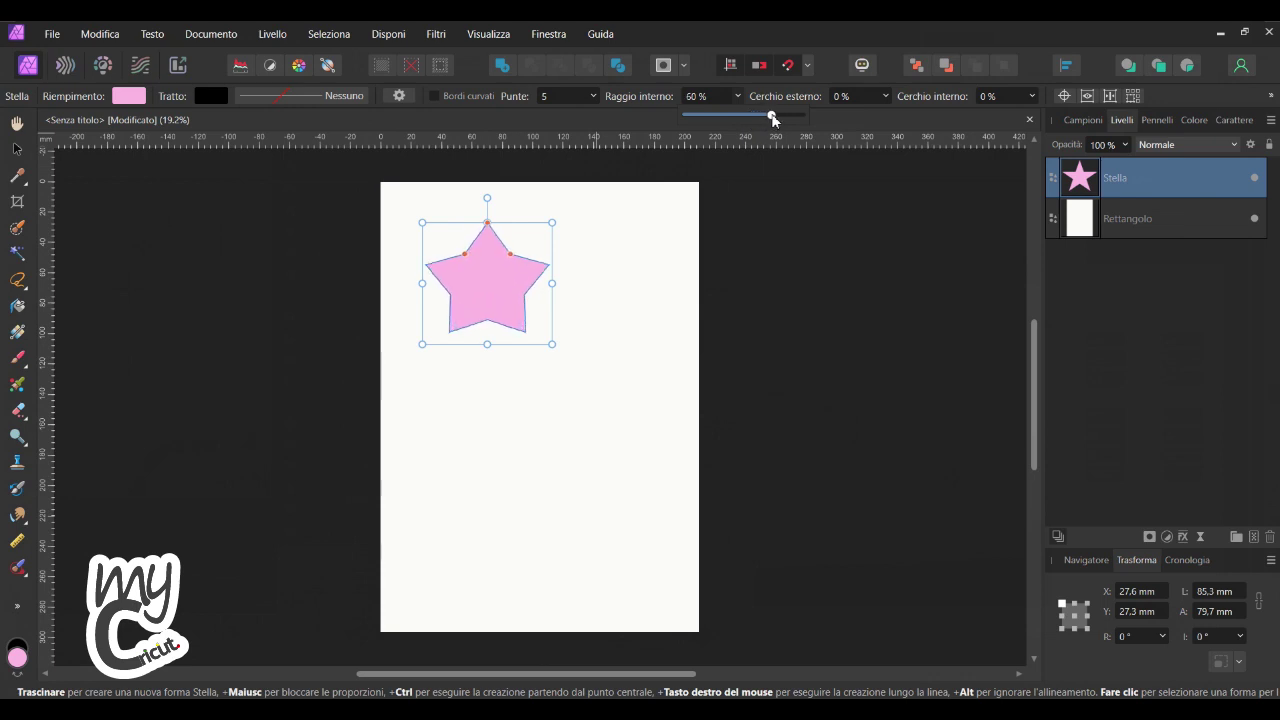
click(17, 148)
click(191, 229)
drag(504, 268, 490, 279)
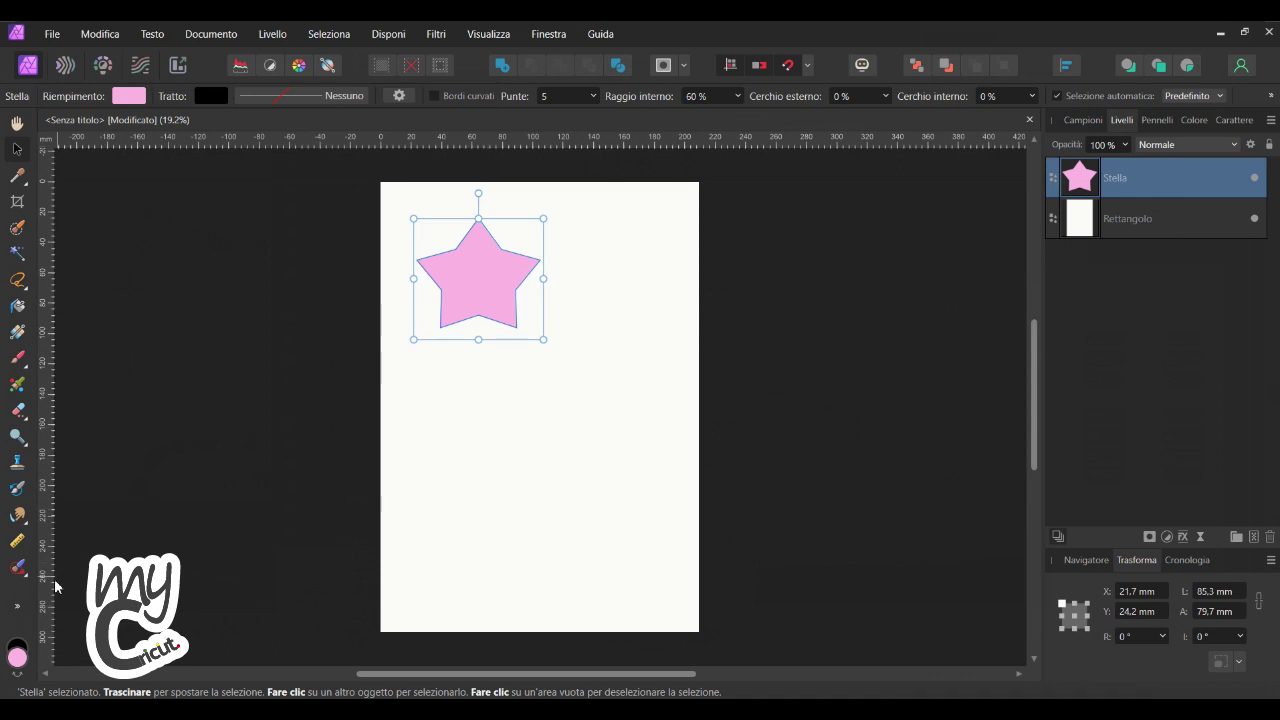
- Set the pink star's Raggio interno to 57%
click(17, 607)
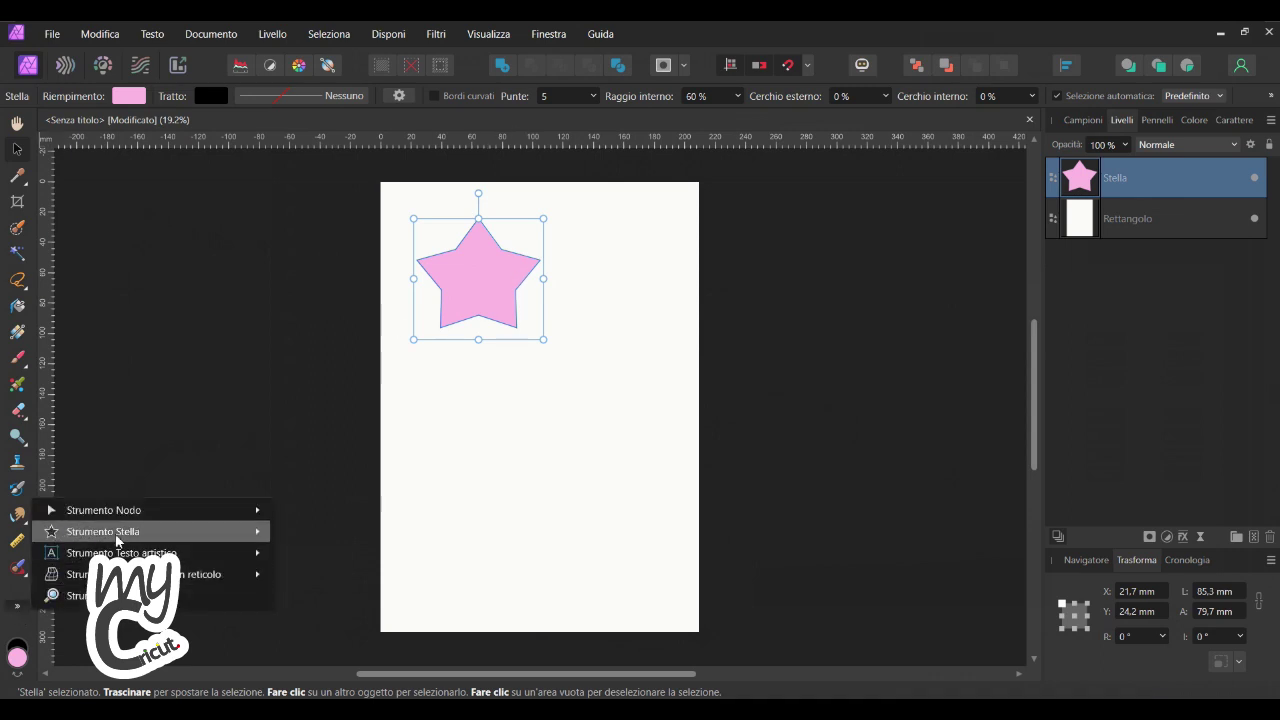
mouse_move(103, 531)
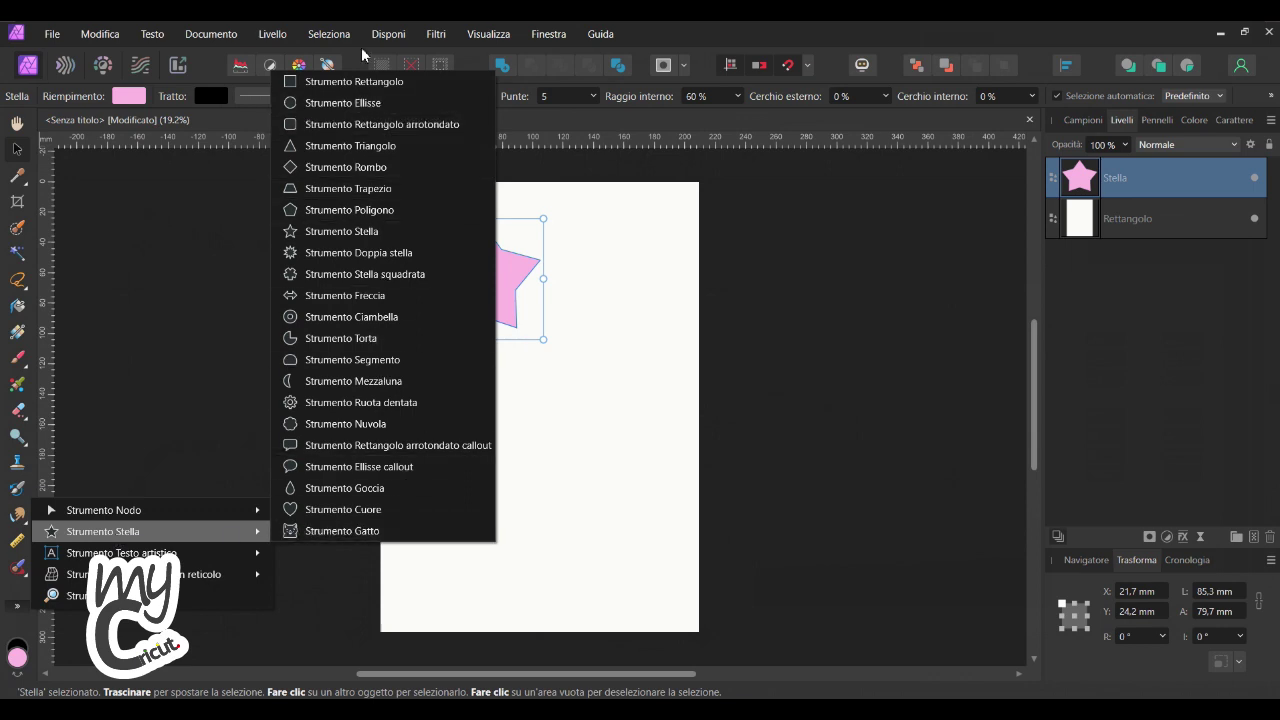
click(736, 37)
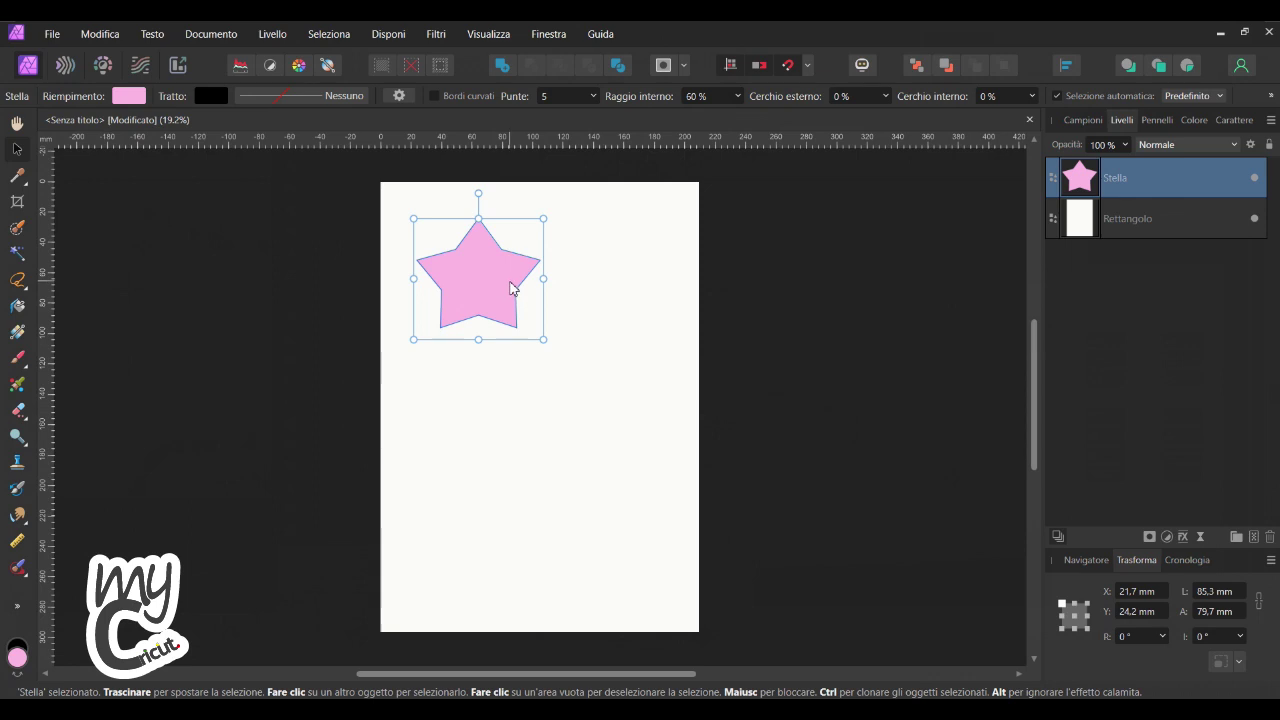
click(739, 97)
drag(741, 117, 737, 117)
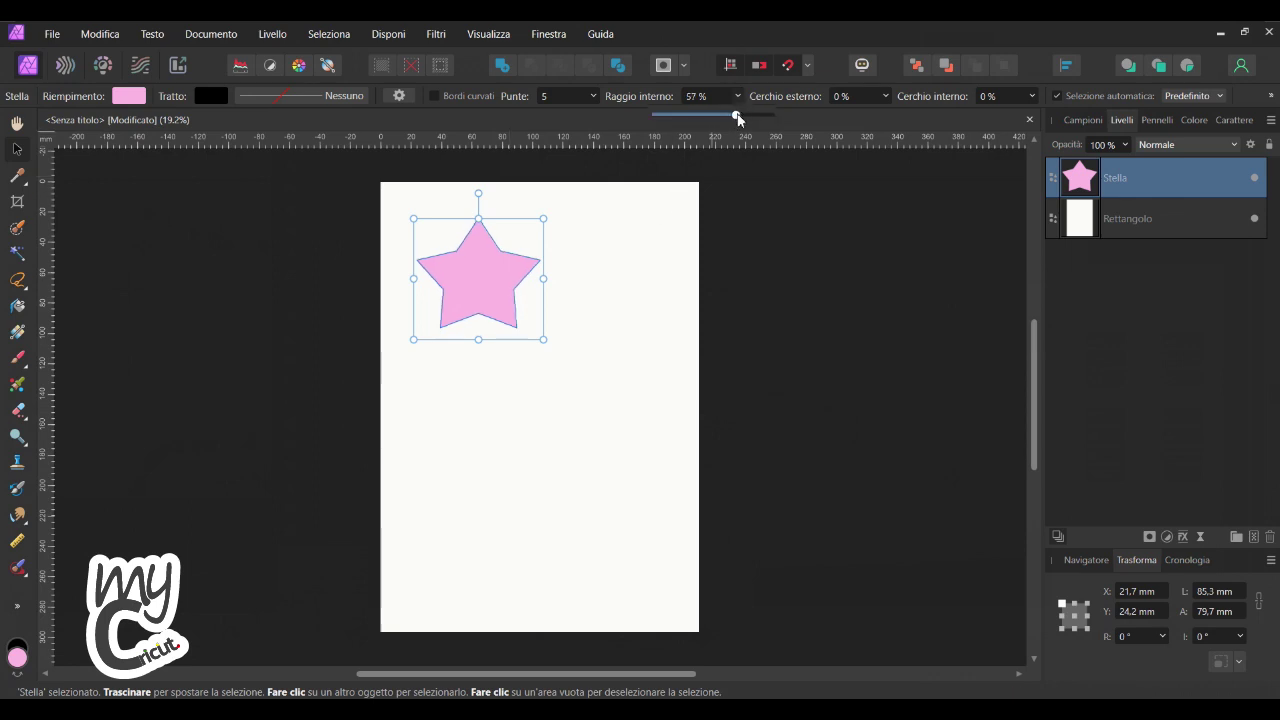
click(806, 249)
click(500, 303)
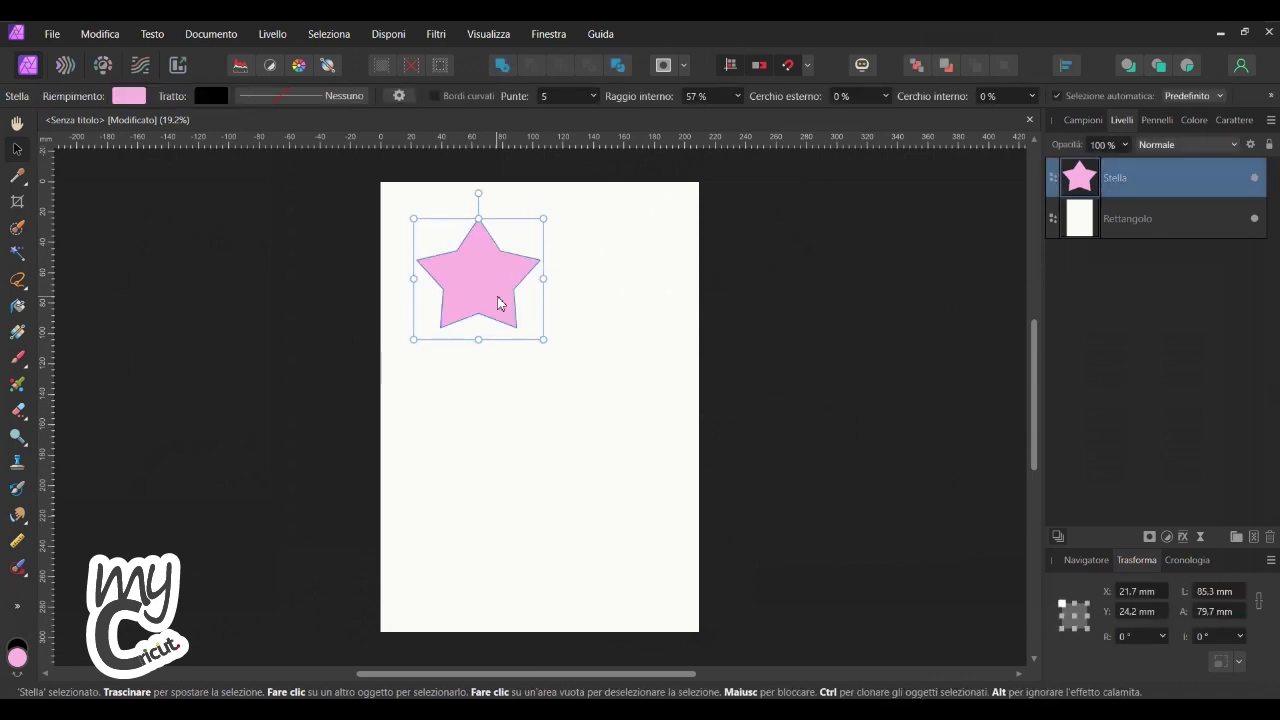
- Copy the pink star, paste it lower right, and shrink the copy
right_click(491, 275)
click(522, 276)
right_click(509, 413)
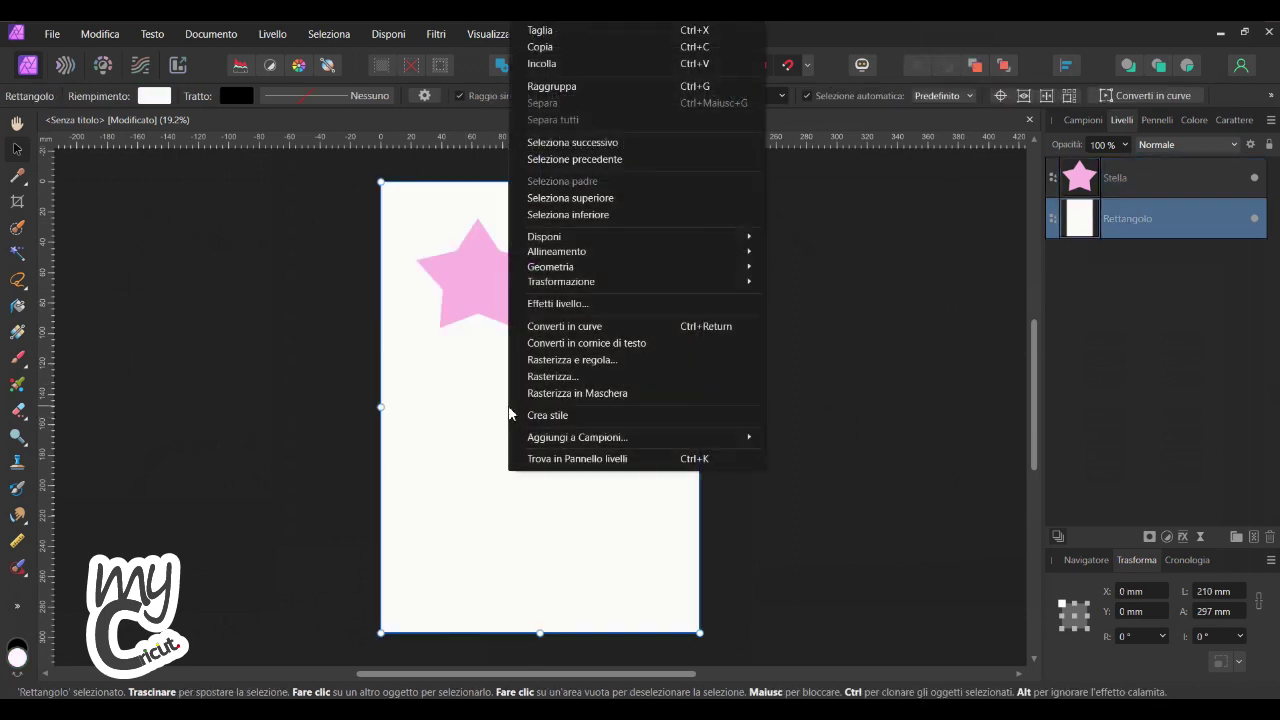
click(545, 63)
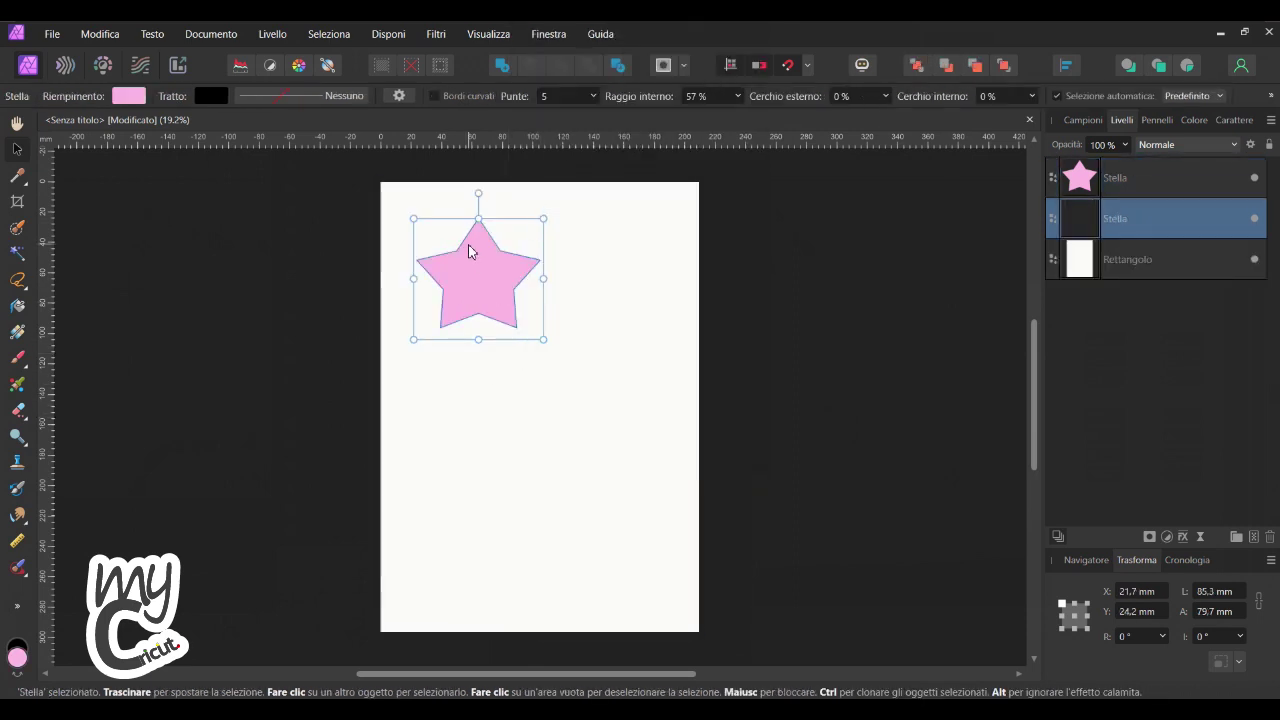
drag(472, 266, 585, 345)
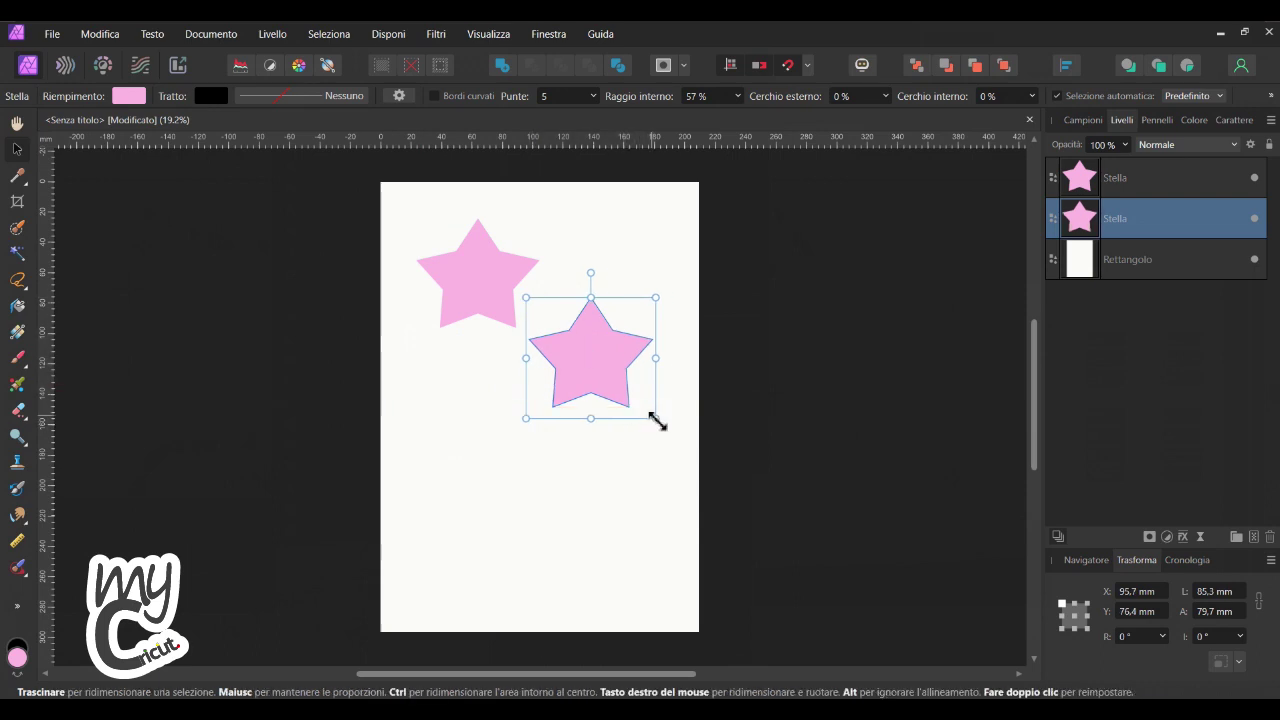
drag(655, 418, 632, 397)
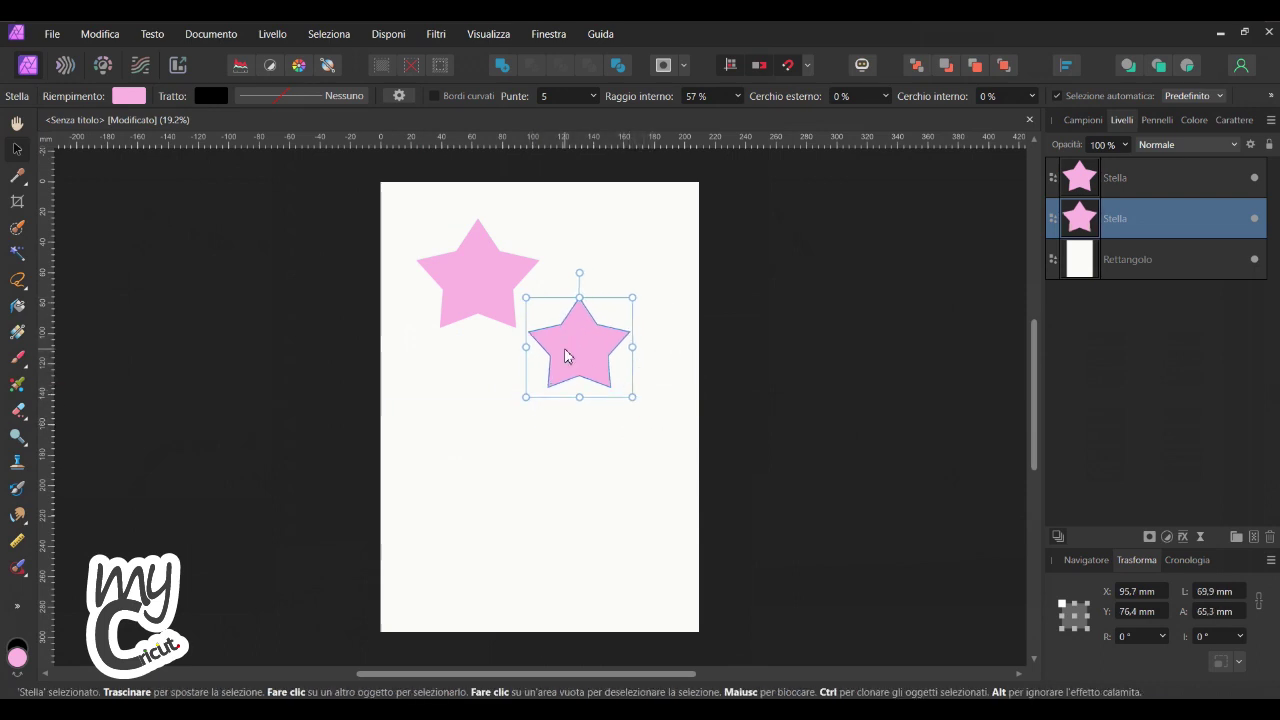
- Enlarge the upper pink star and place two more copies lower down and at left-middle
click(474, 305)
drag(551, 222, 580, 196)
drag(491, 263, 485, 262)
key(ctrl+j)
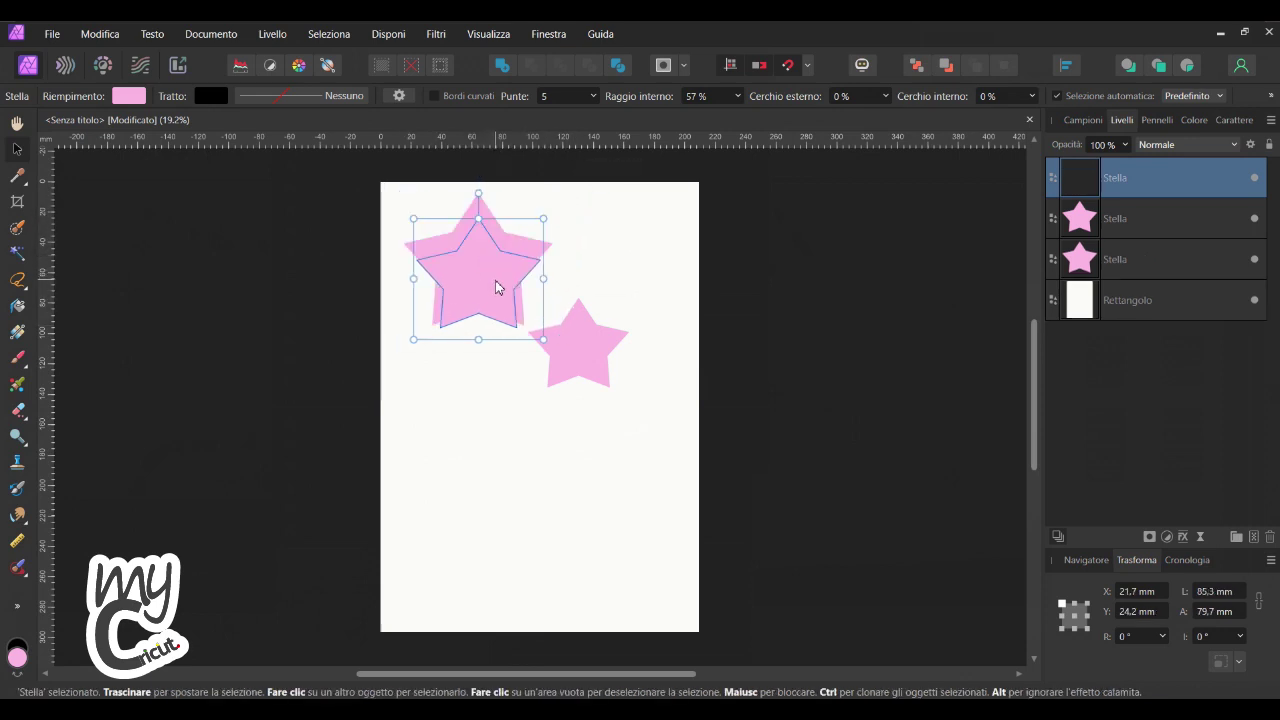
mouse_move(497, 284)
mouse_down()
mouse_move(613, 502)
mouse_move(607, 517)
mouse_up()
key(ctrl+v)
drag(487, 285, 473, 435)
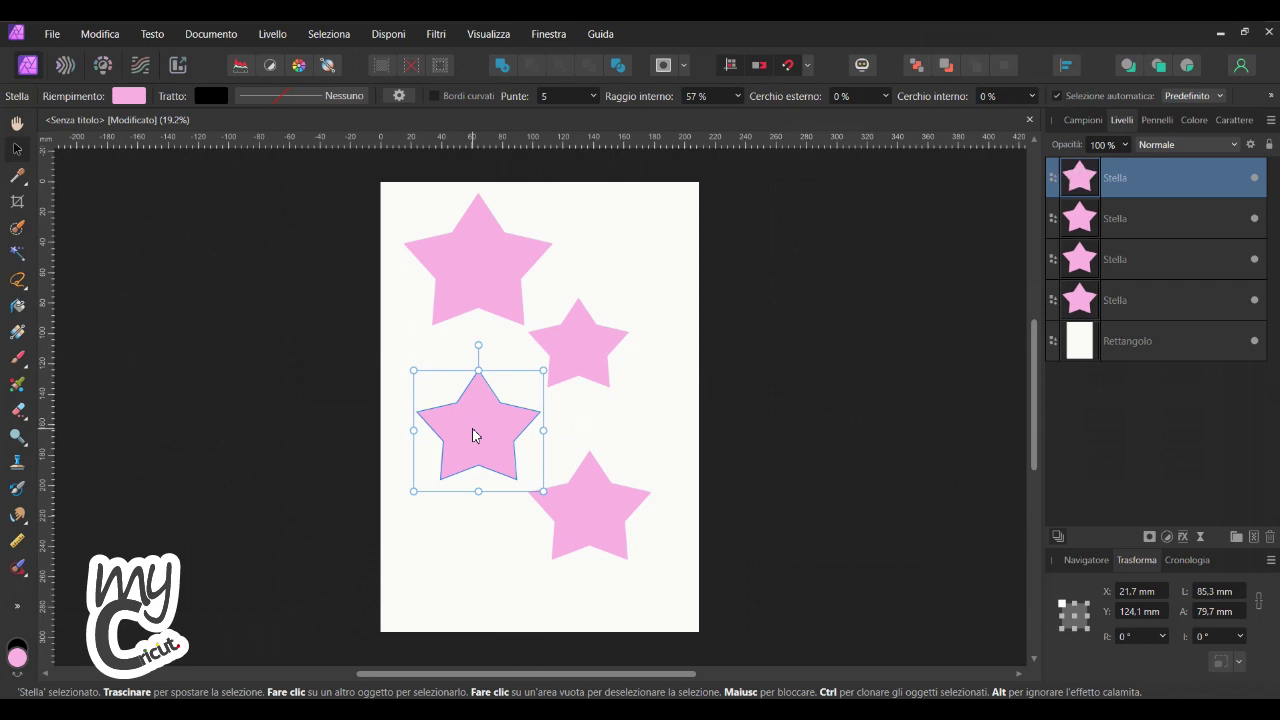
- Paste another star at the top-right and recolour it light blue
right_click(473, 435)
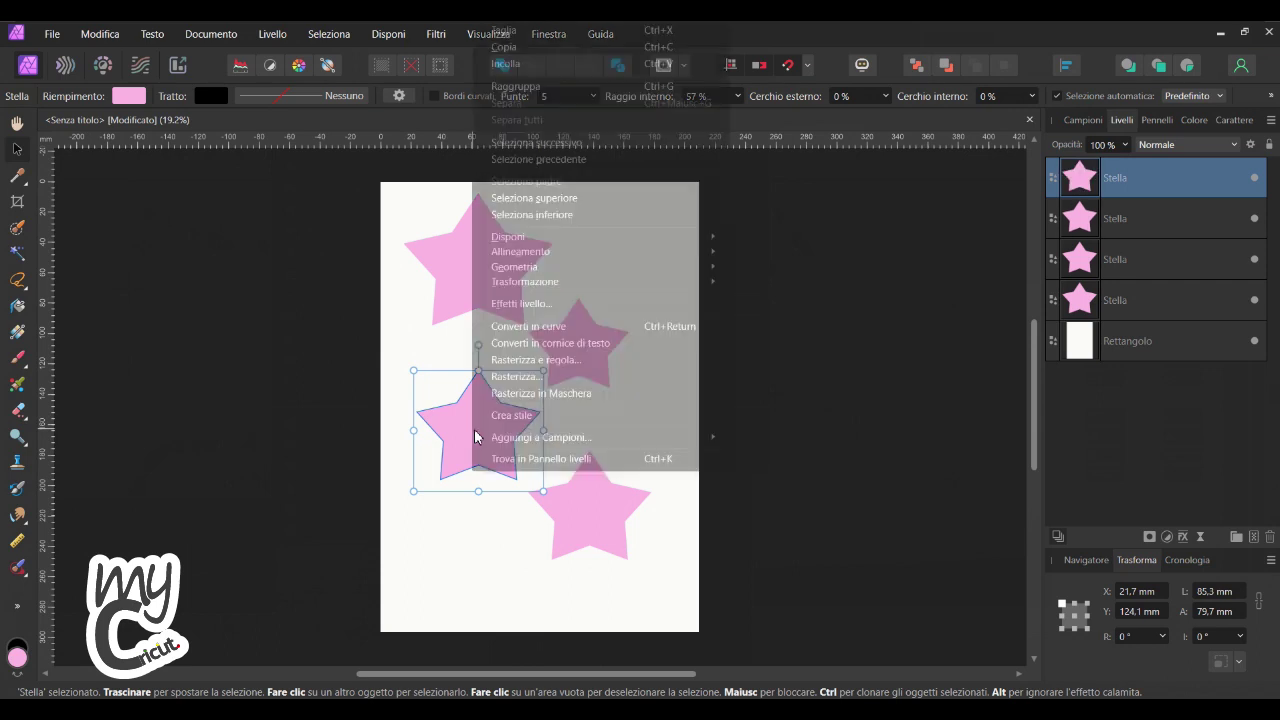
click(427, 353)
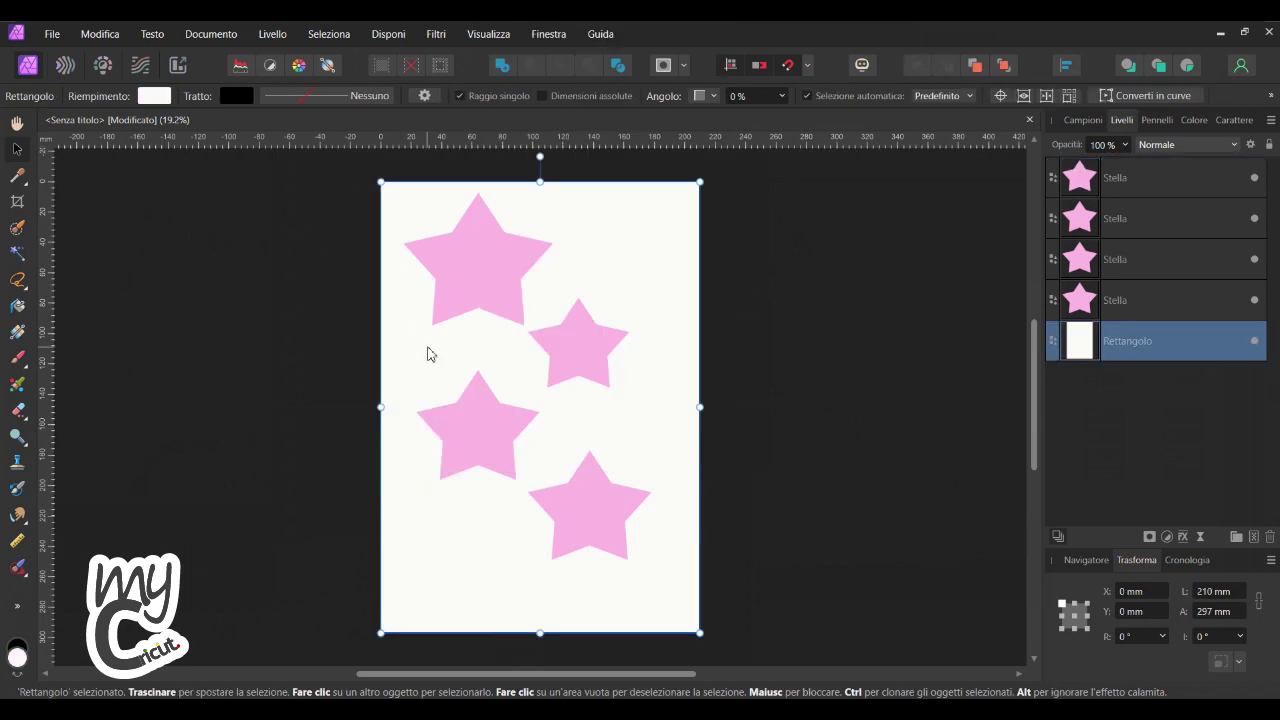
key(ctrl+v)
drag(490, 258, 650, 245)
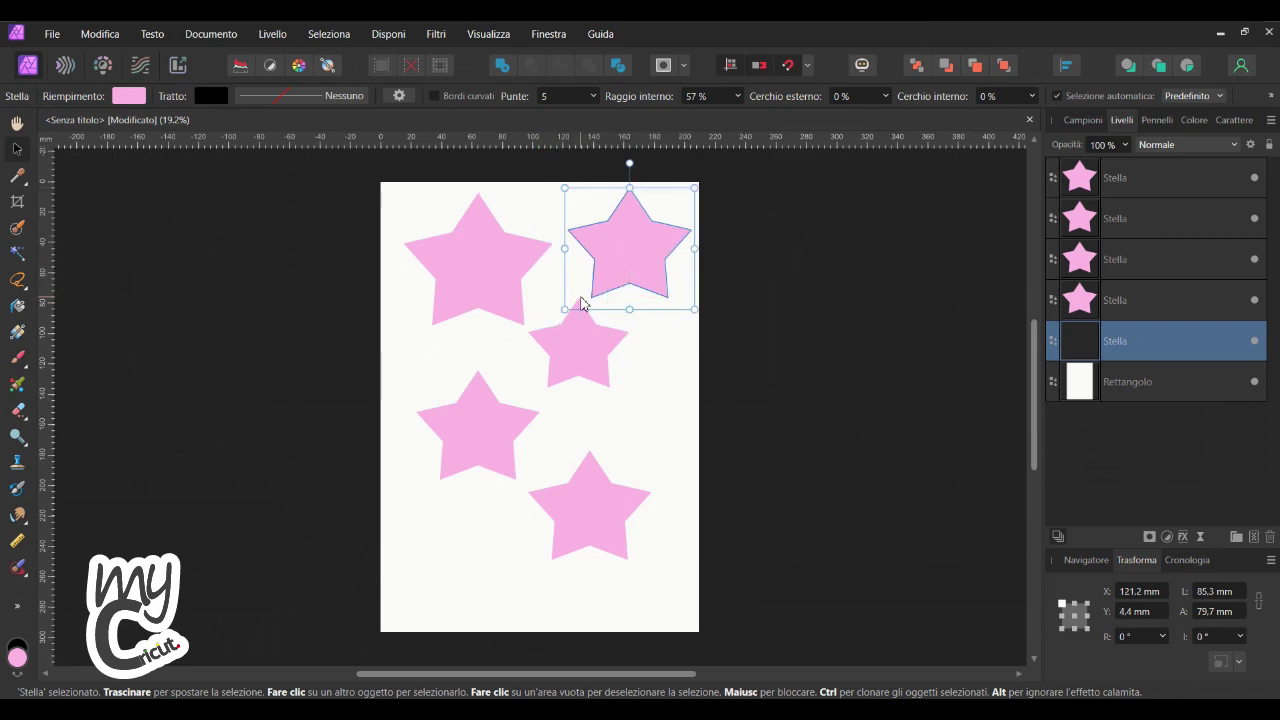
click(18, 658)
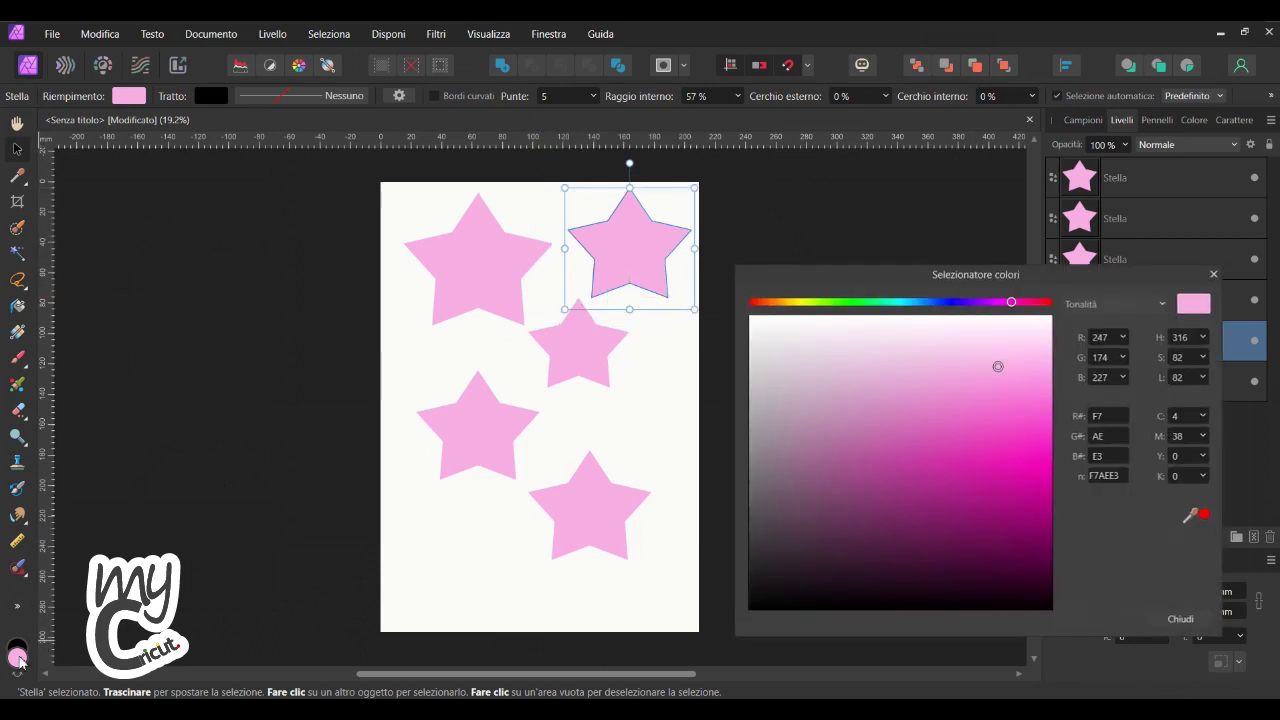
click(927, 303)
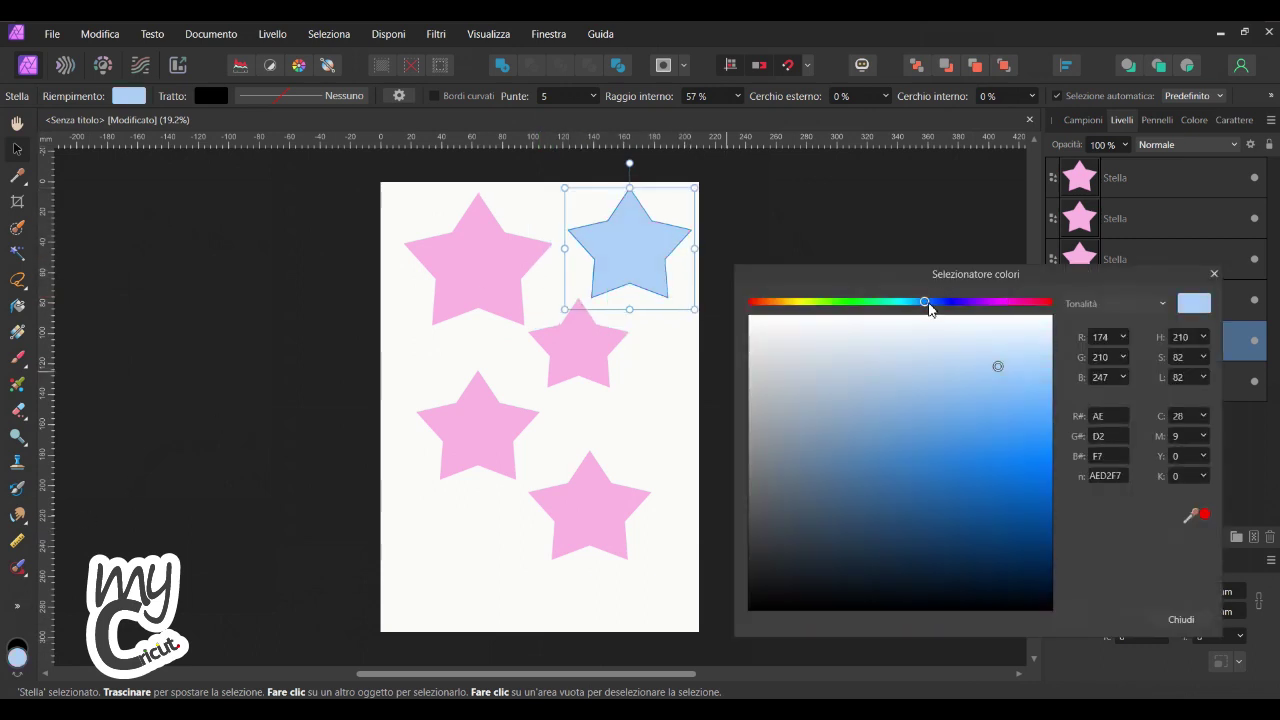
click(1213, 274)
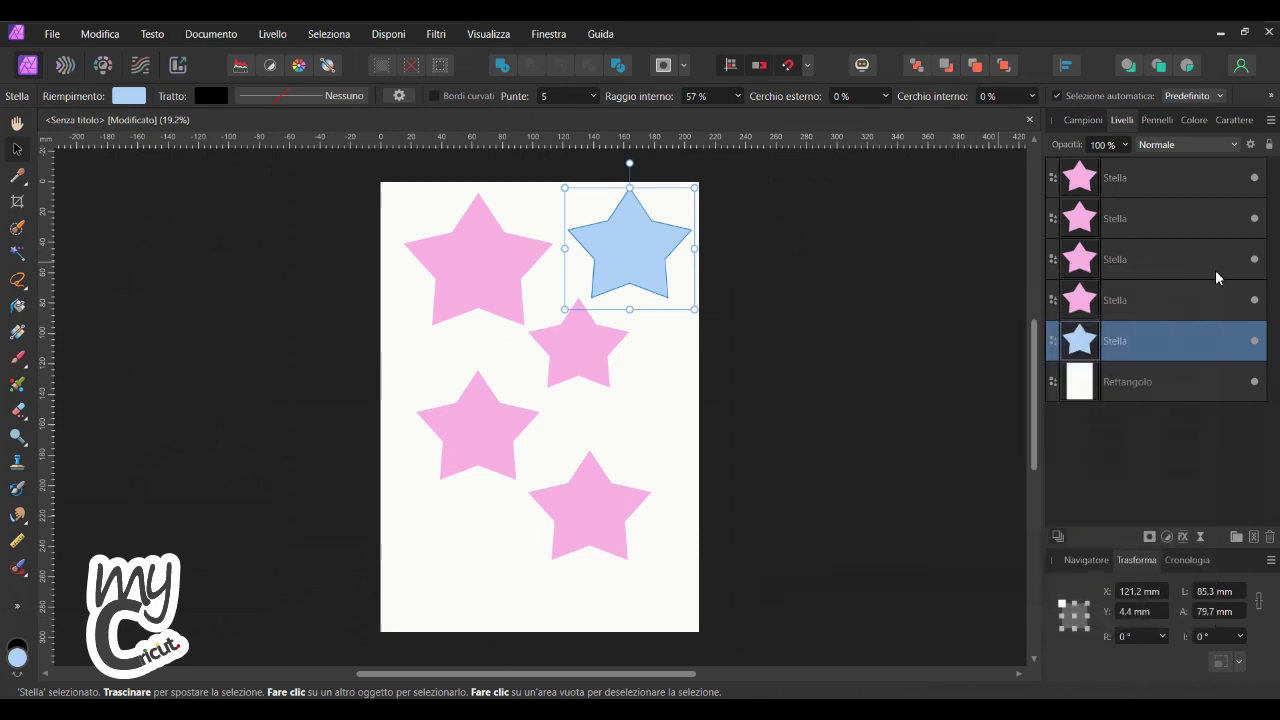
- Copy the blue star, place a smaller copy at the lower left
right_click(643, 261)
click(672, 272)
right_click(612, 421)
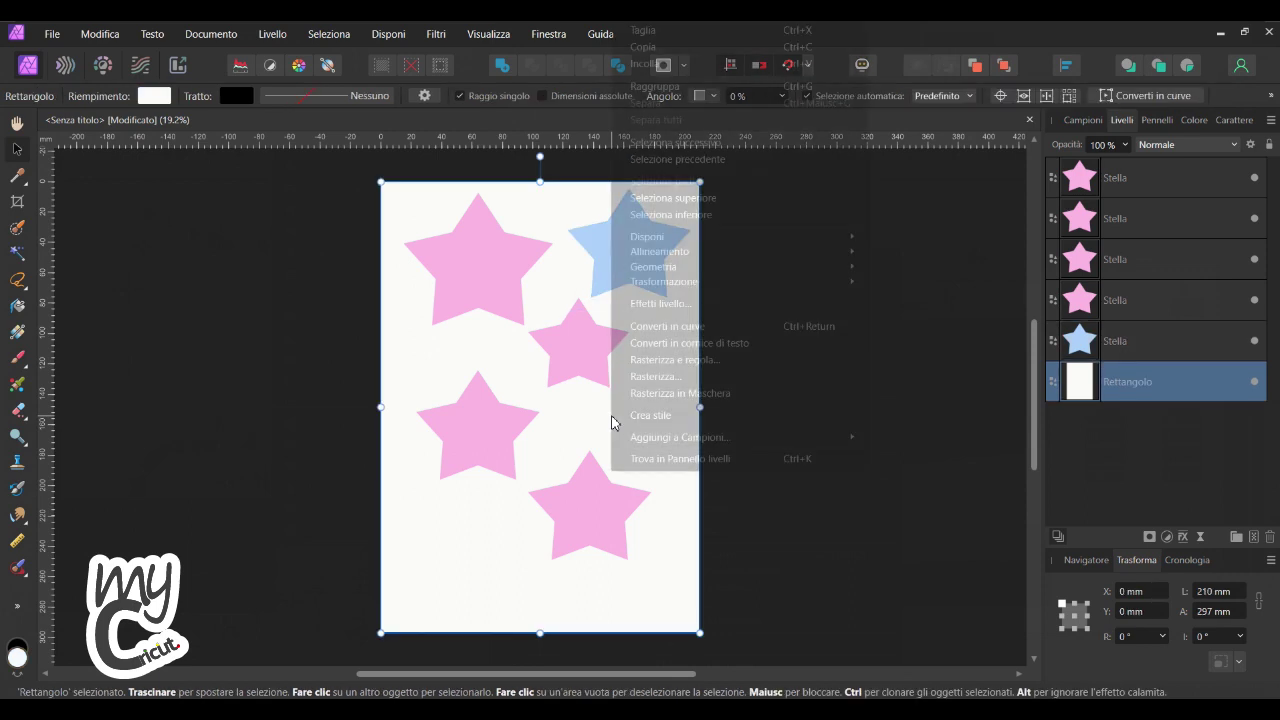
click(636, 63)
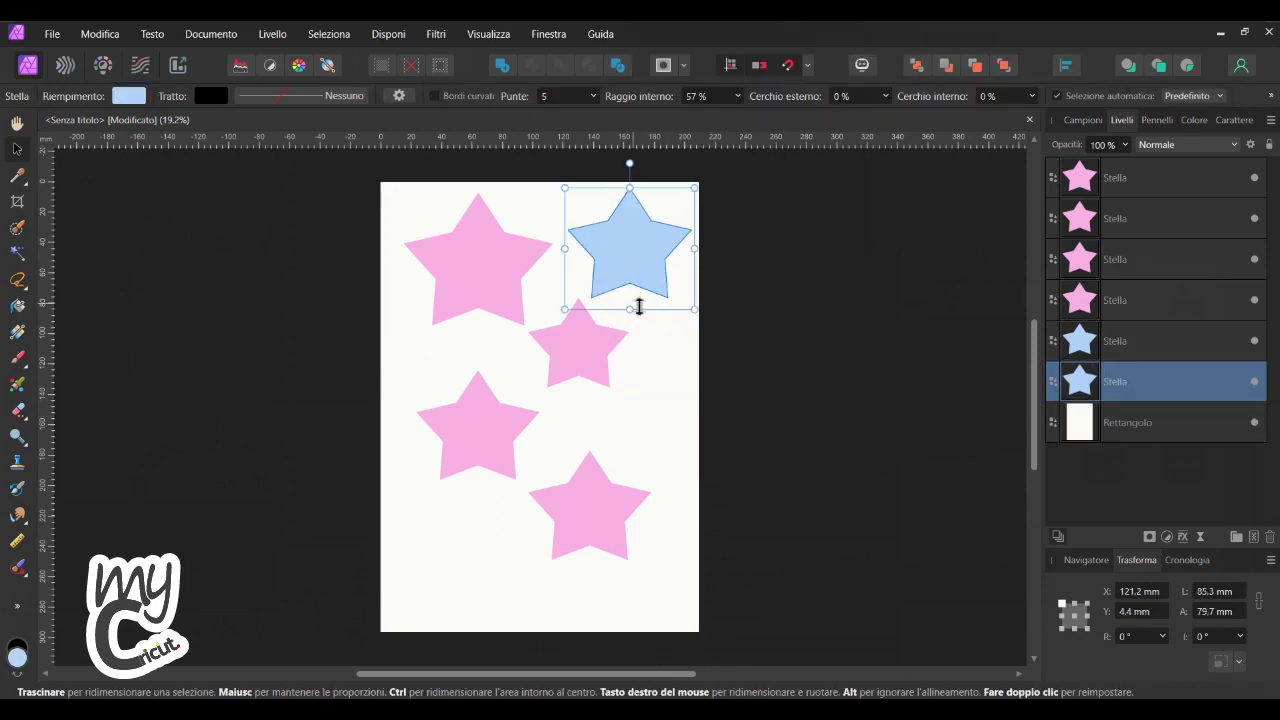
mouse_move(646, 257)
mouse_down()
mouse_move(517, 561)
mouse_move(478, 586)
mouse_up()
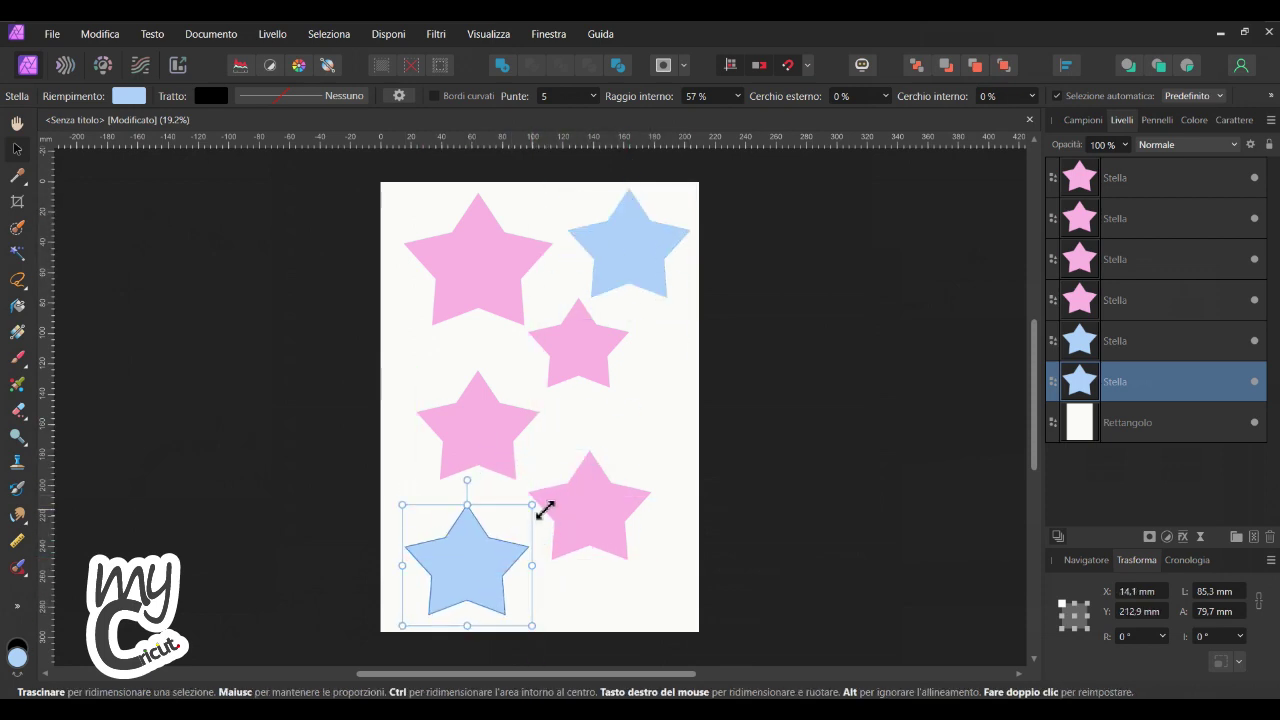
drag(542, 511, 531, 524)
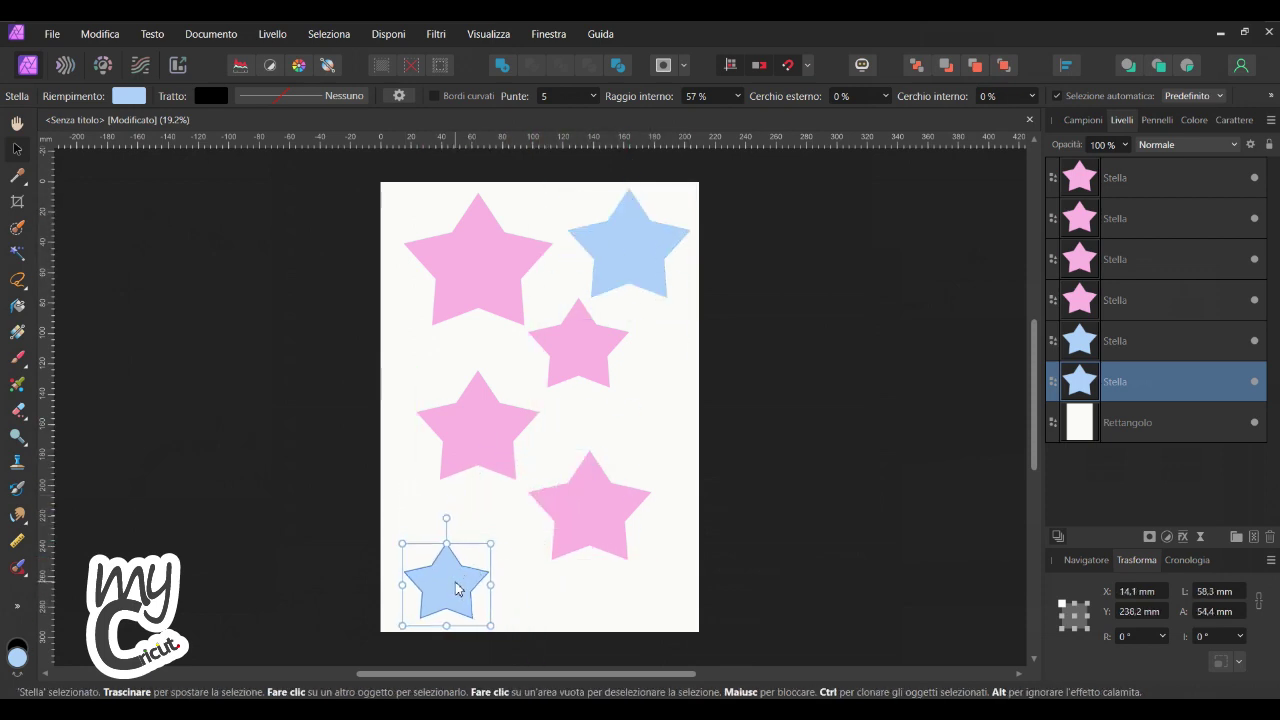
drag(451, 587, 464, 558)
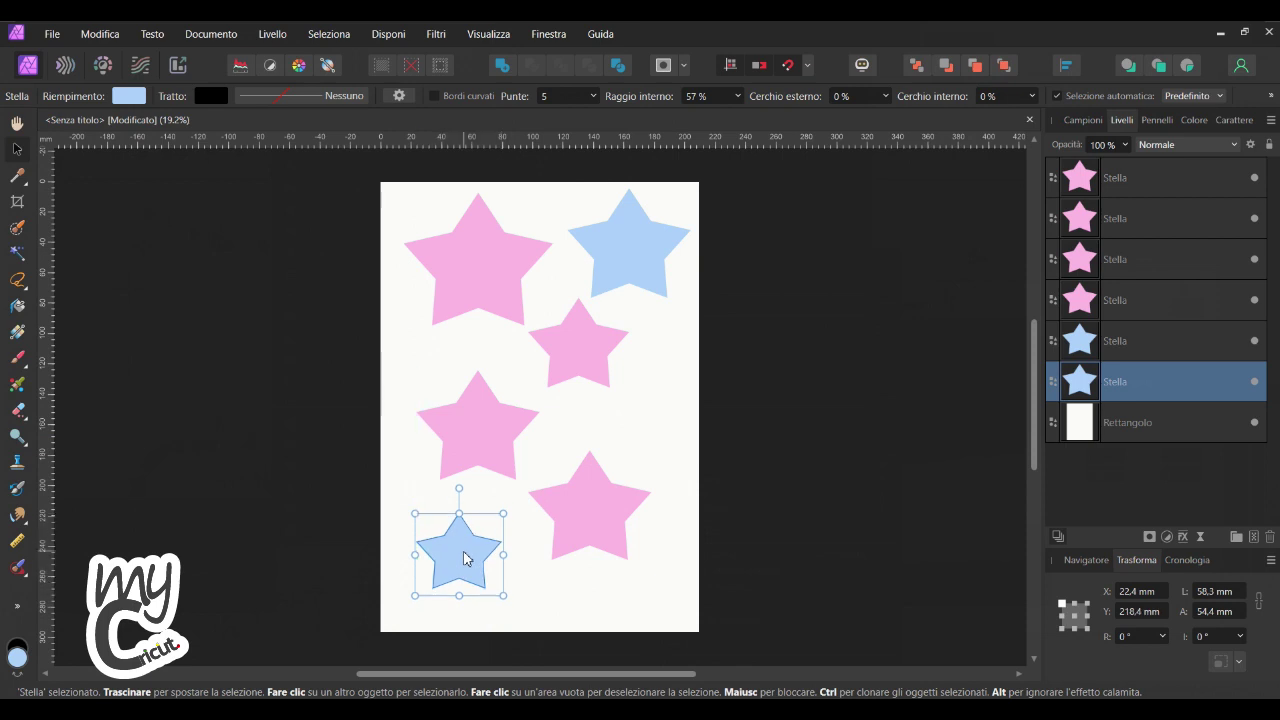
- Add a third blue star at middle-right and move a pink star to the bottom area
key(ctrl+v)
mouse_move(620, 263)
mouse_down()
mouse_move(630, 443)
mouse_move(663, 583)
mouse_up()
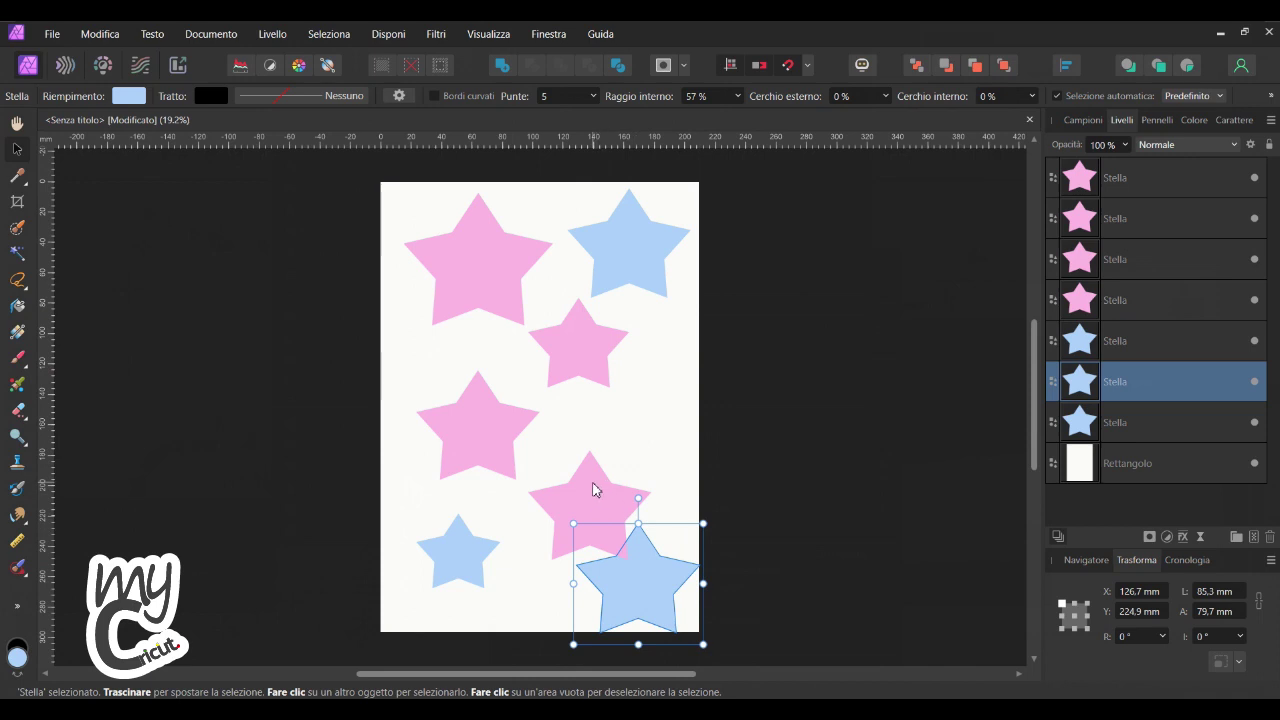
drag(594, 489, 559, 499)
drag(644, 530, 634, 446)
drag(566, 523, 561, 580)
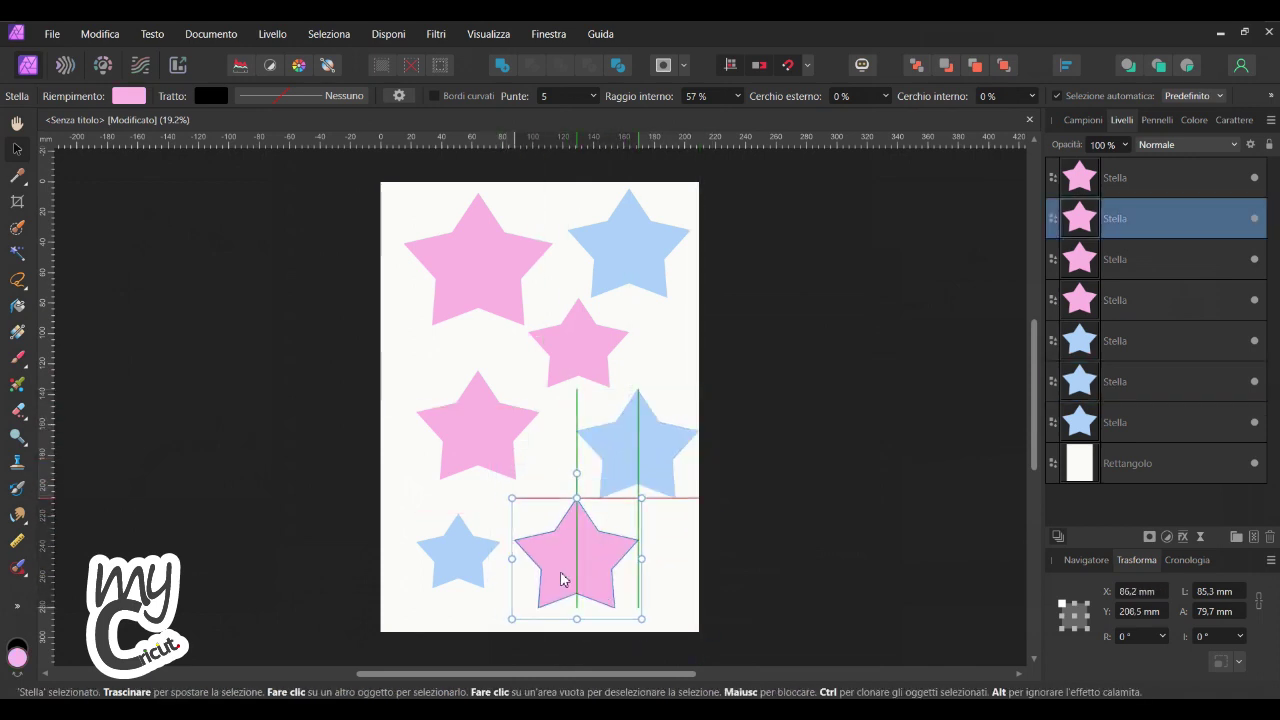
drag(637, 441, 622, 450)
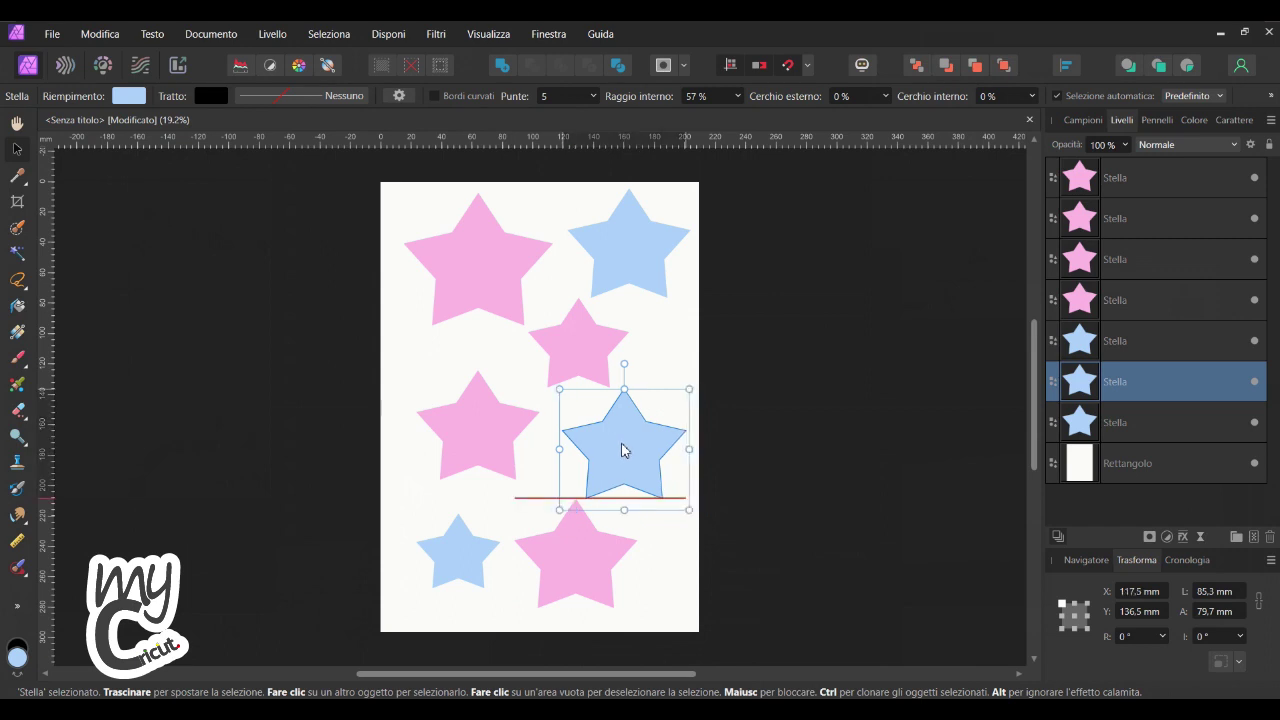
- Nudge the top-left, small middle and left-middle pink stars slightly left
click(791, 357)
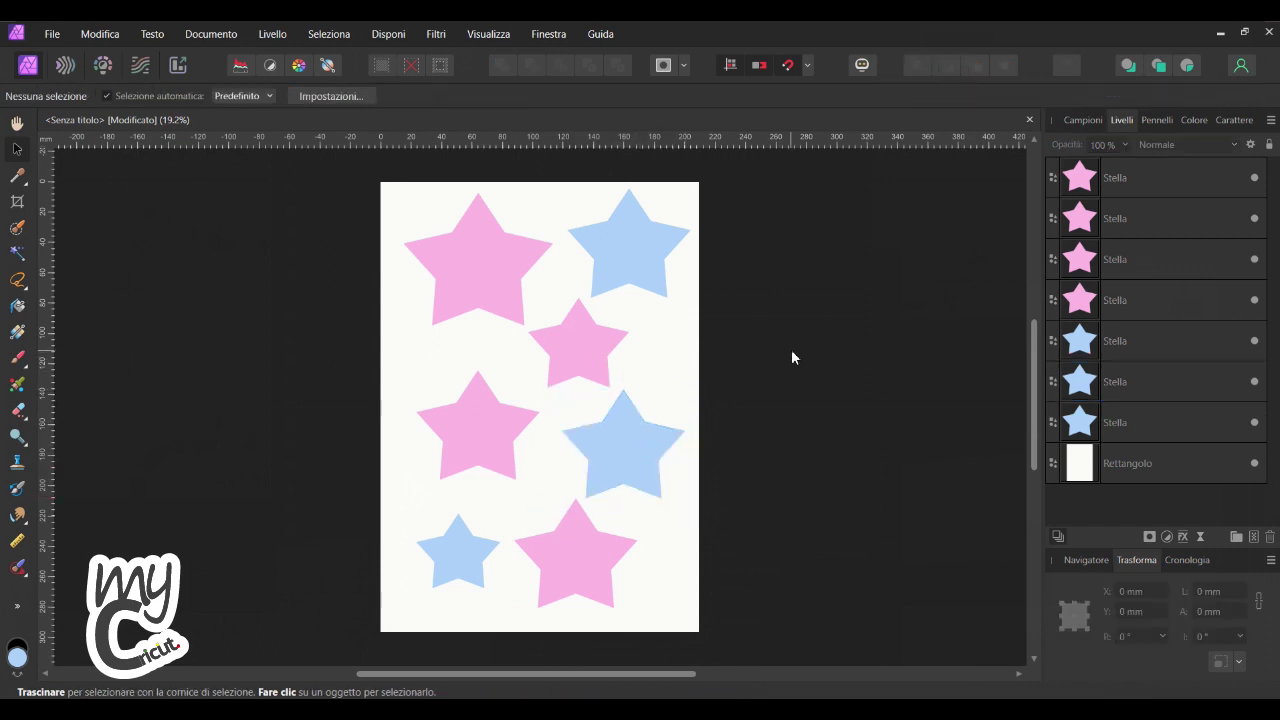
drag(477, 277, 464, 273)
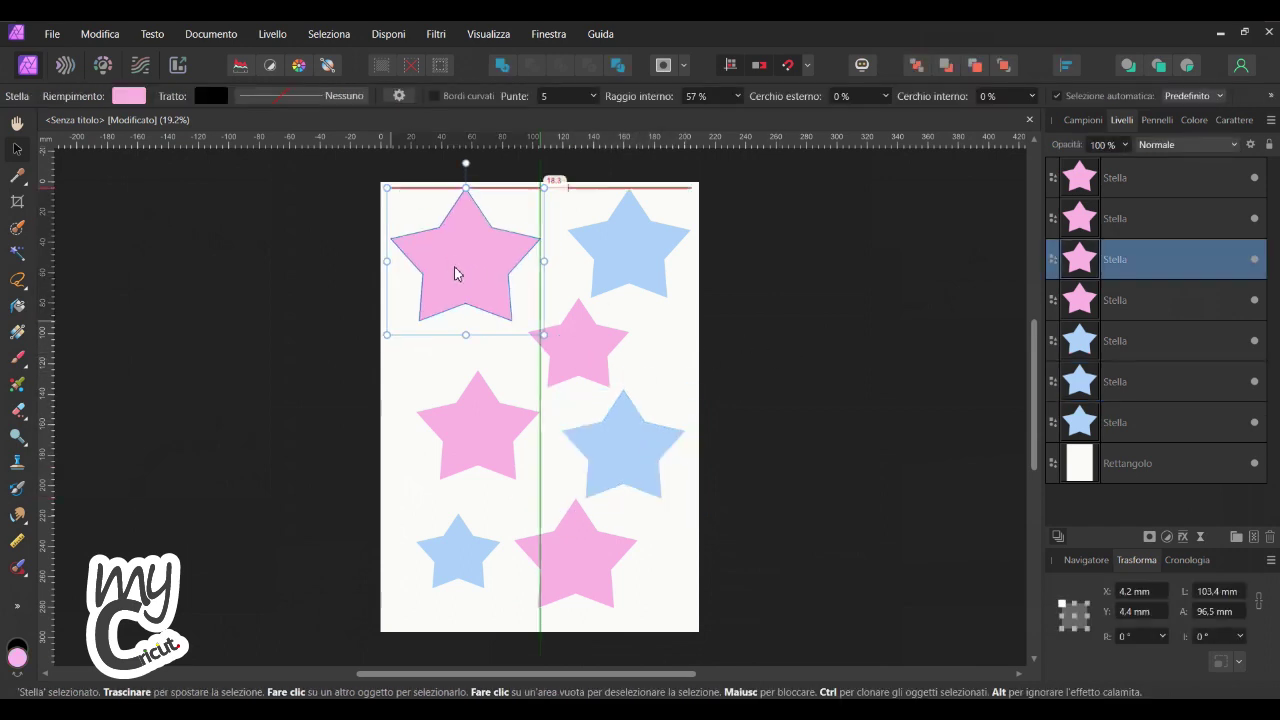
drag(561, 333, 551, 336)
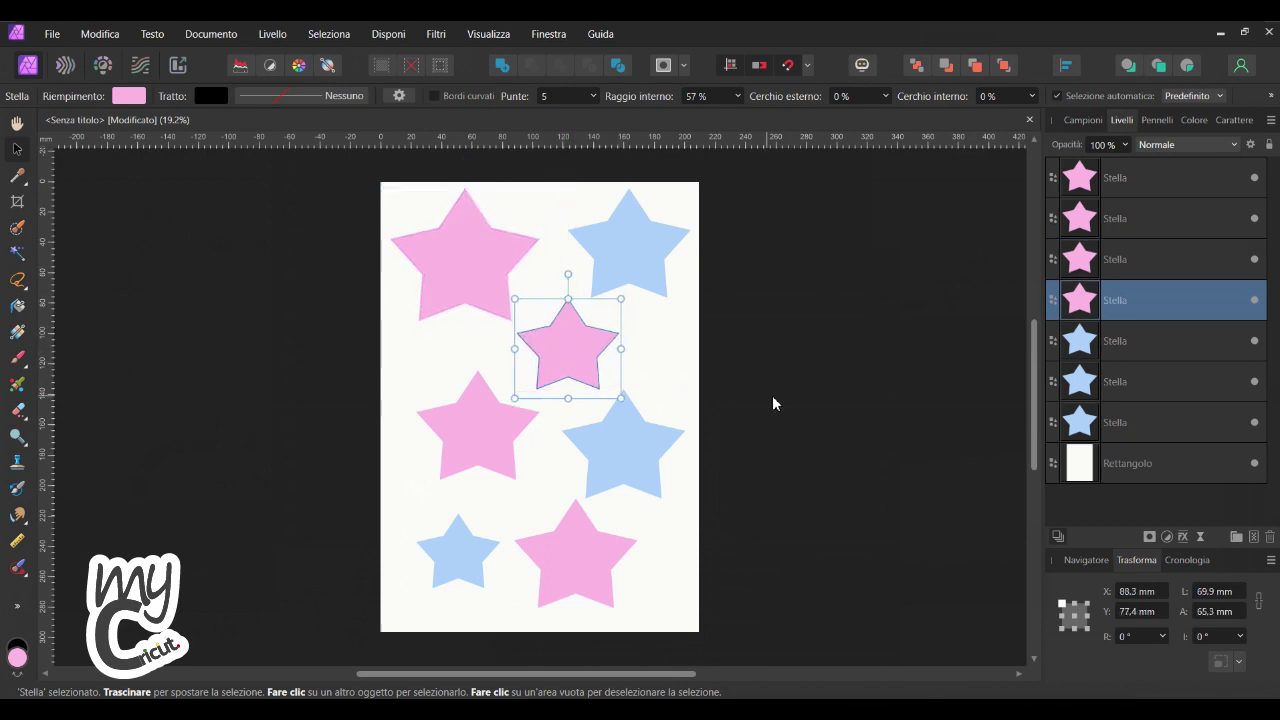
drag(475, 432, 464, 434)
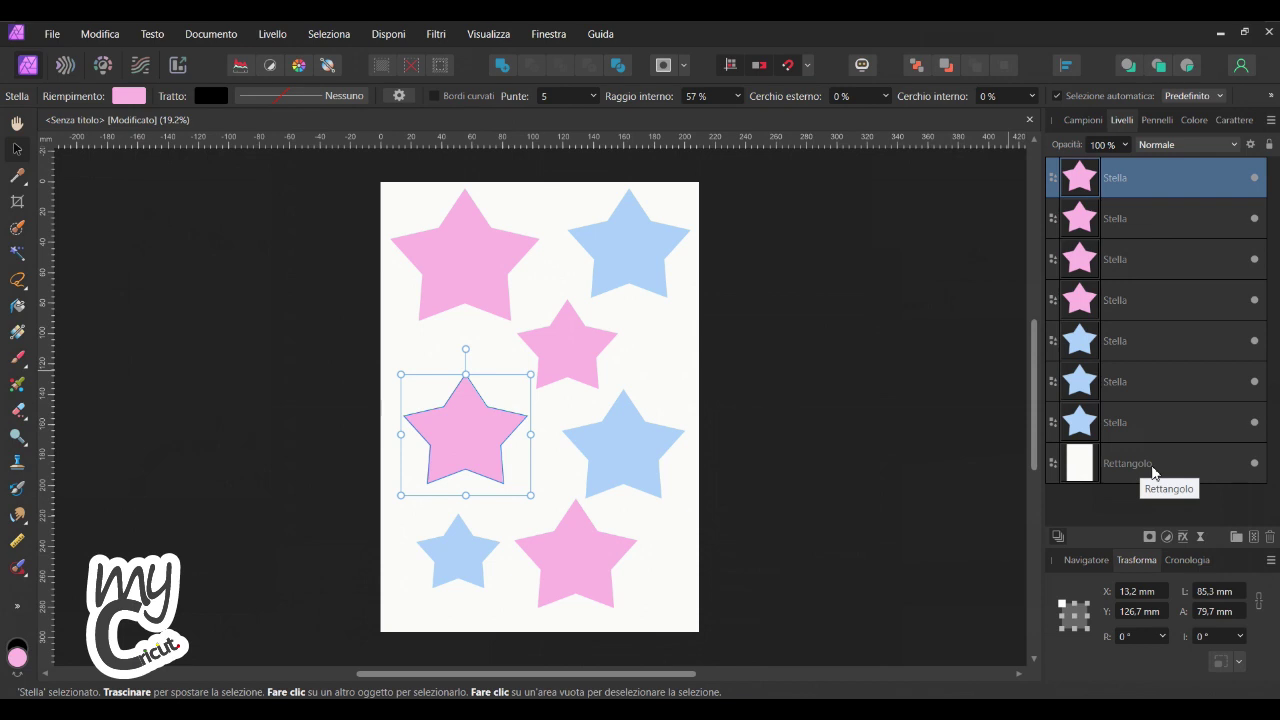
- Duplicate all Stella layers with Rettangolo, then subtract the stars from the rectangle copy
shift+click(1152, 466)
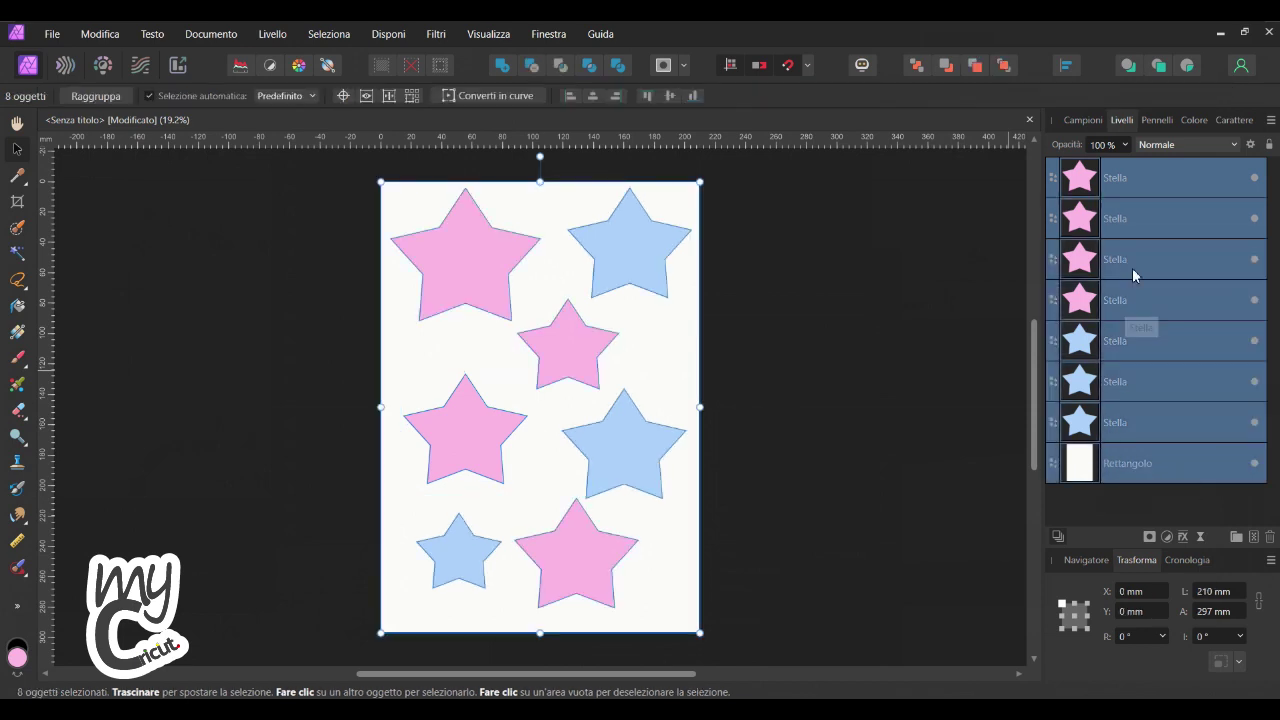
right_click(1133, 185)
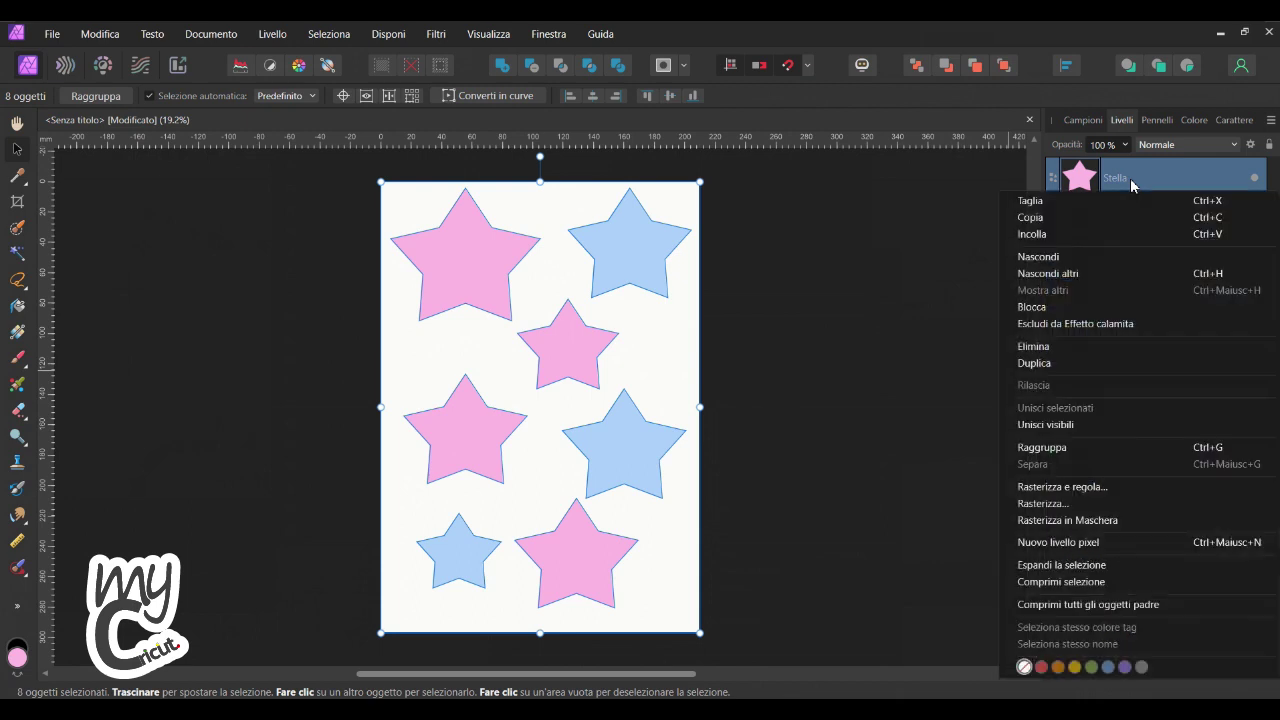
click(1044, 366)
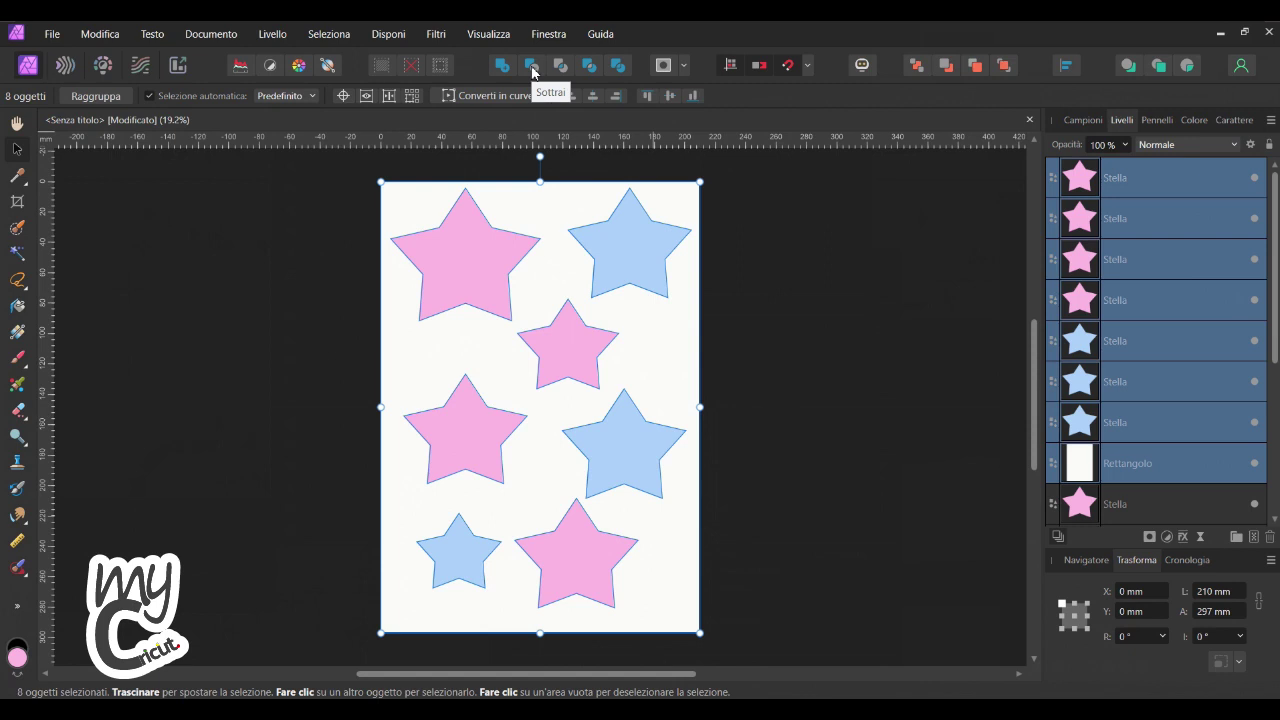
click(532, 66)
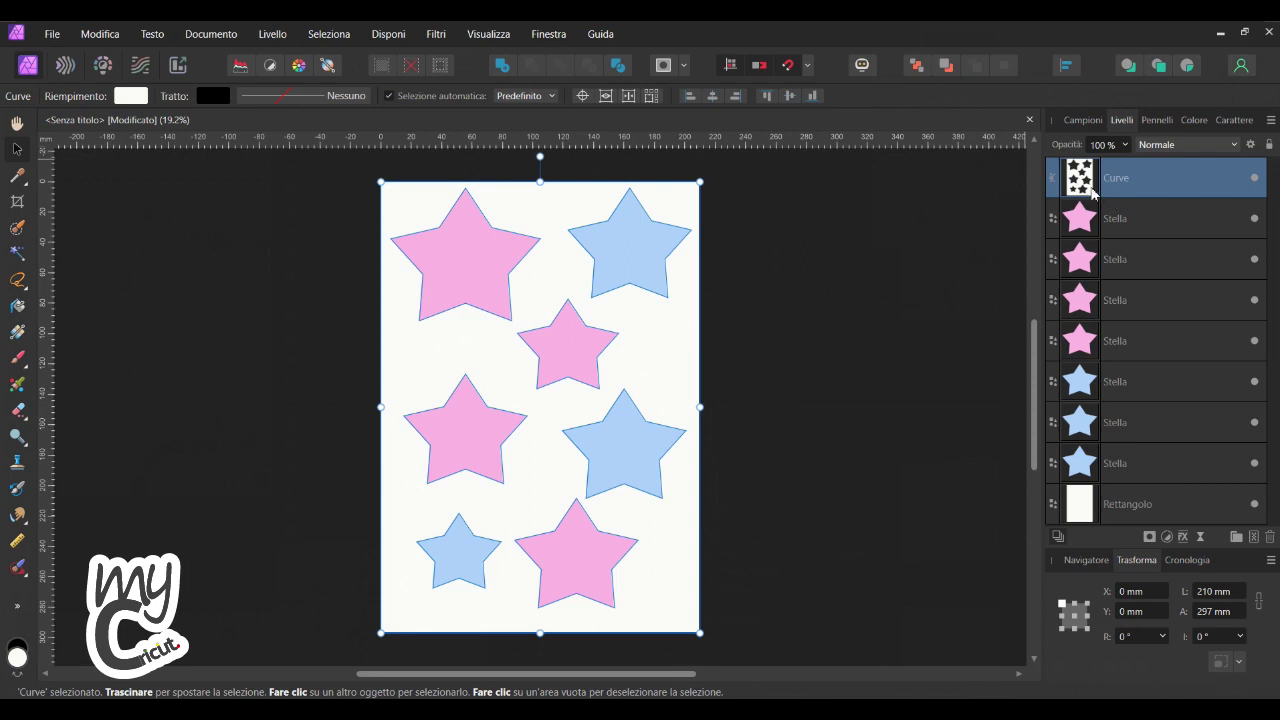
- Move the star-cutout Curve layer to the bottom, hide Rettangolo, and select all seven Stella layers
drag(1092, 192, 1159, 518)
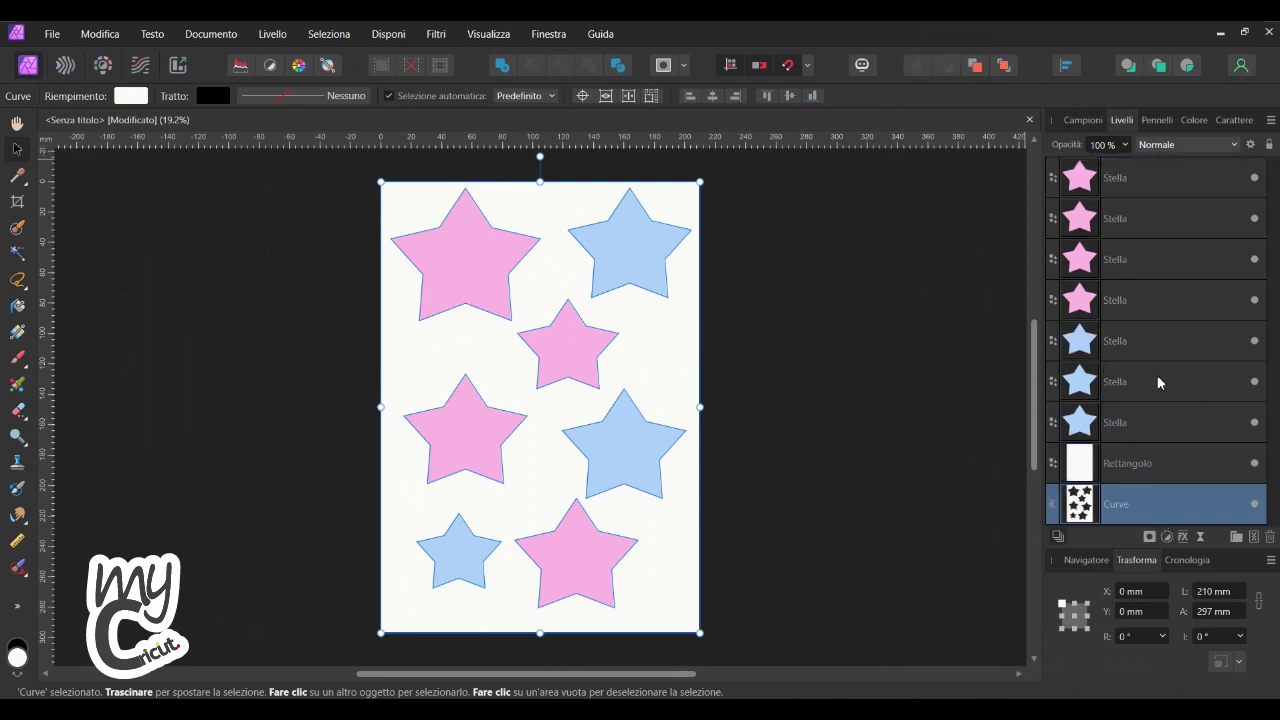
click(1124, 473)
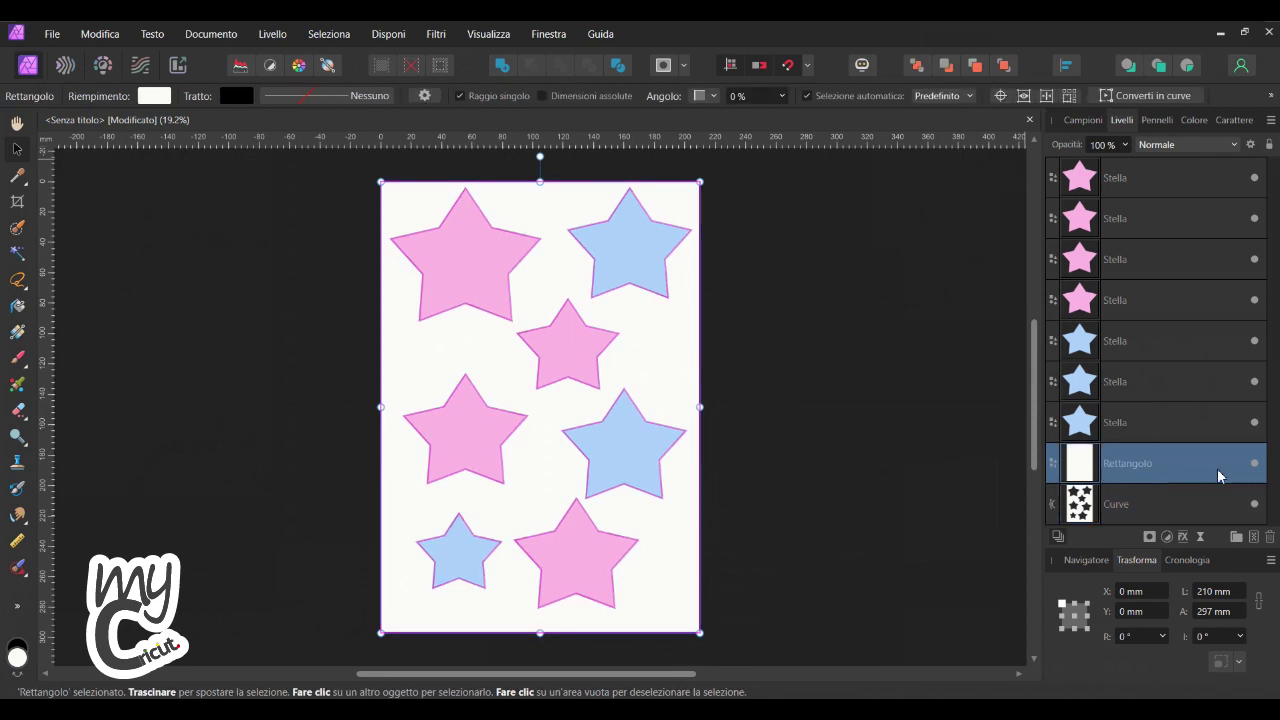
click(1254, 465)
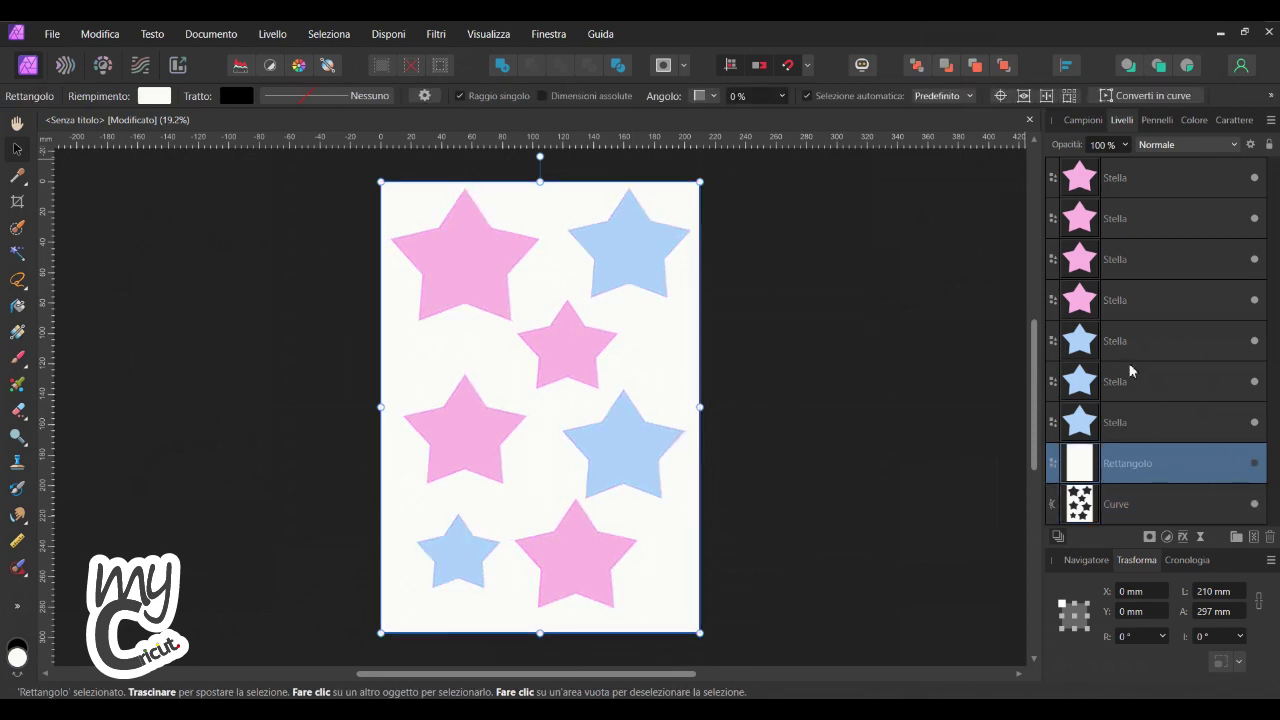
click(1108, 182)
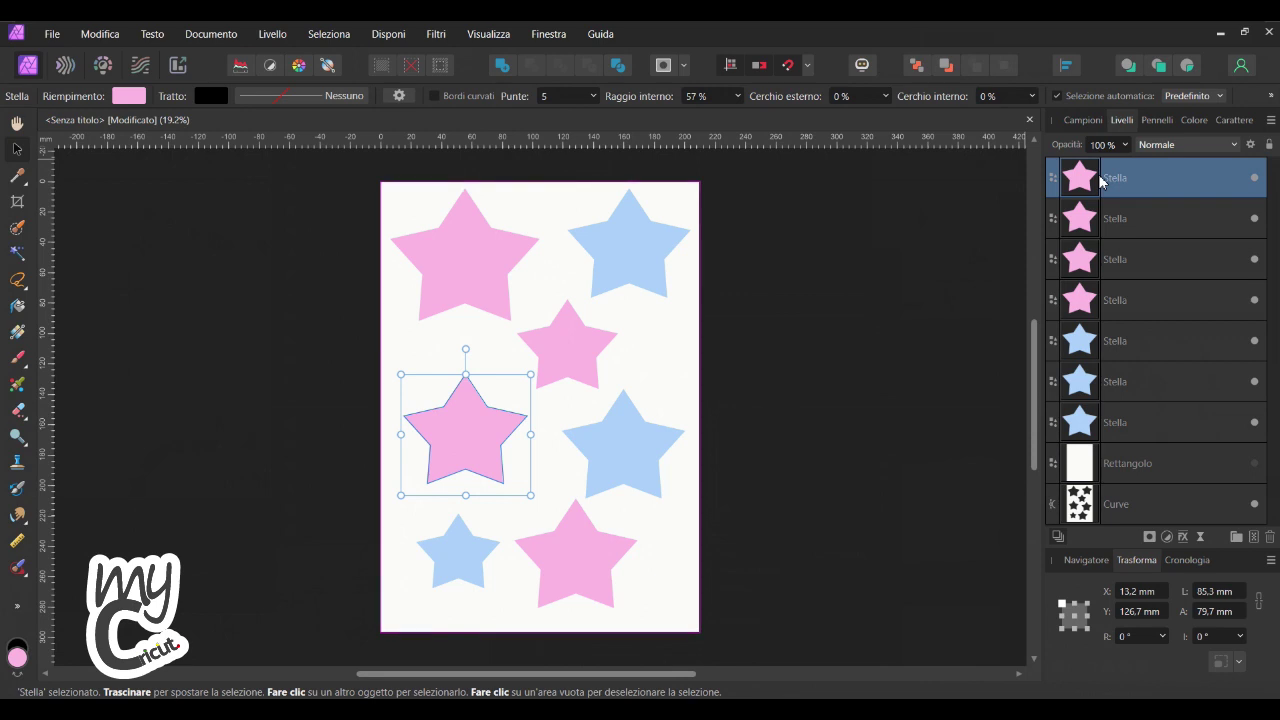
shift+click(1105, 428)
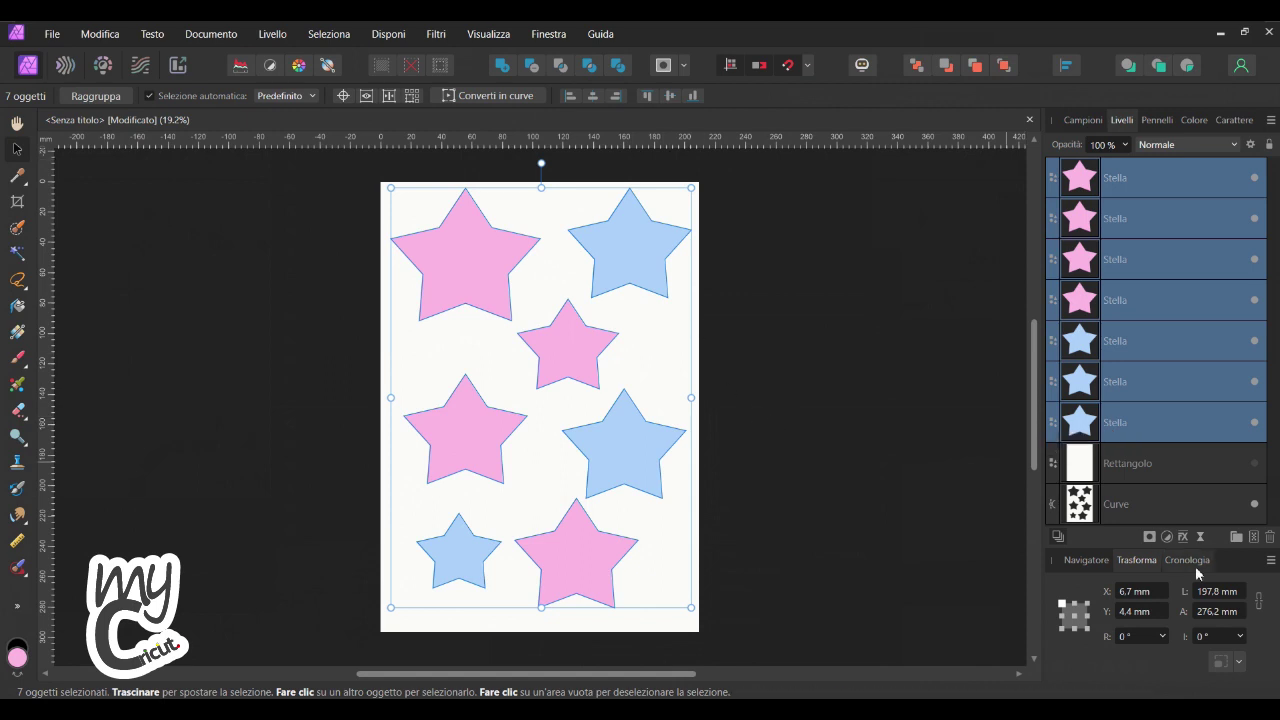
- Apply a 3D layer effect to all seven stars with Raggio set to 100 px
click(1184, 537)
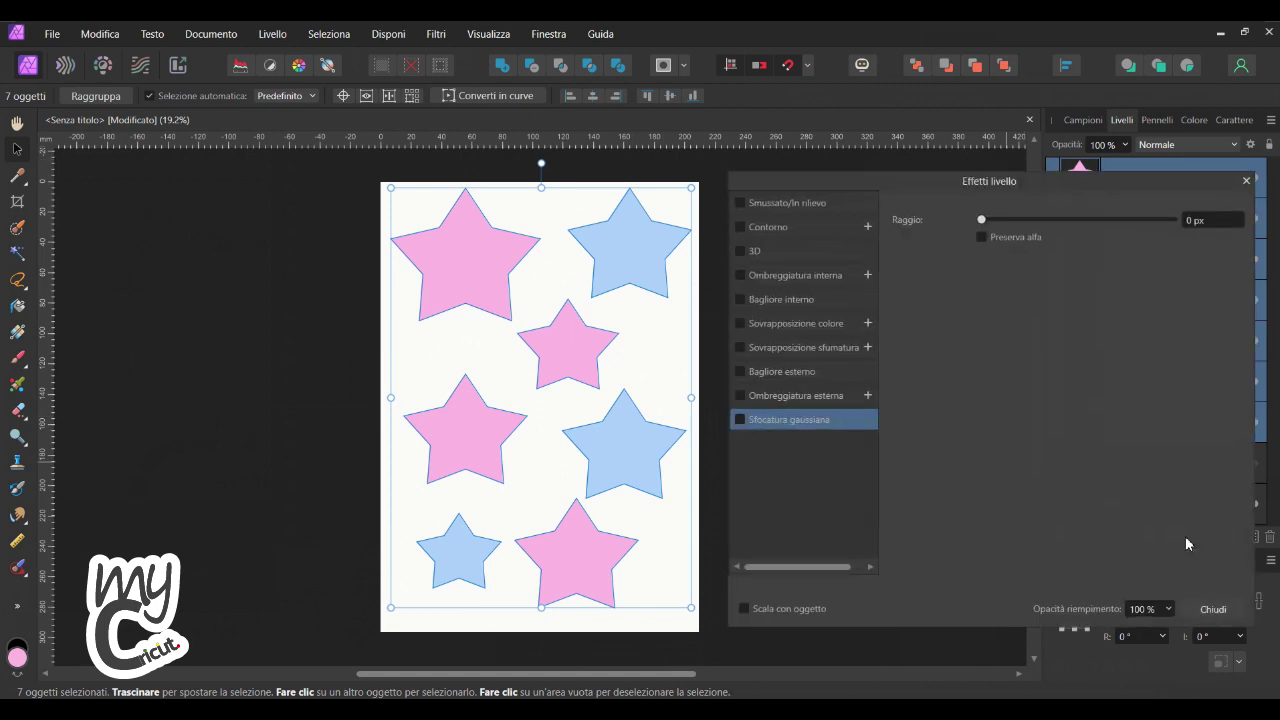
click(741, 251)
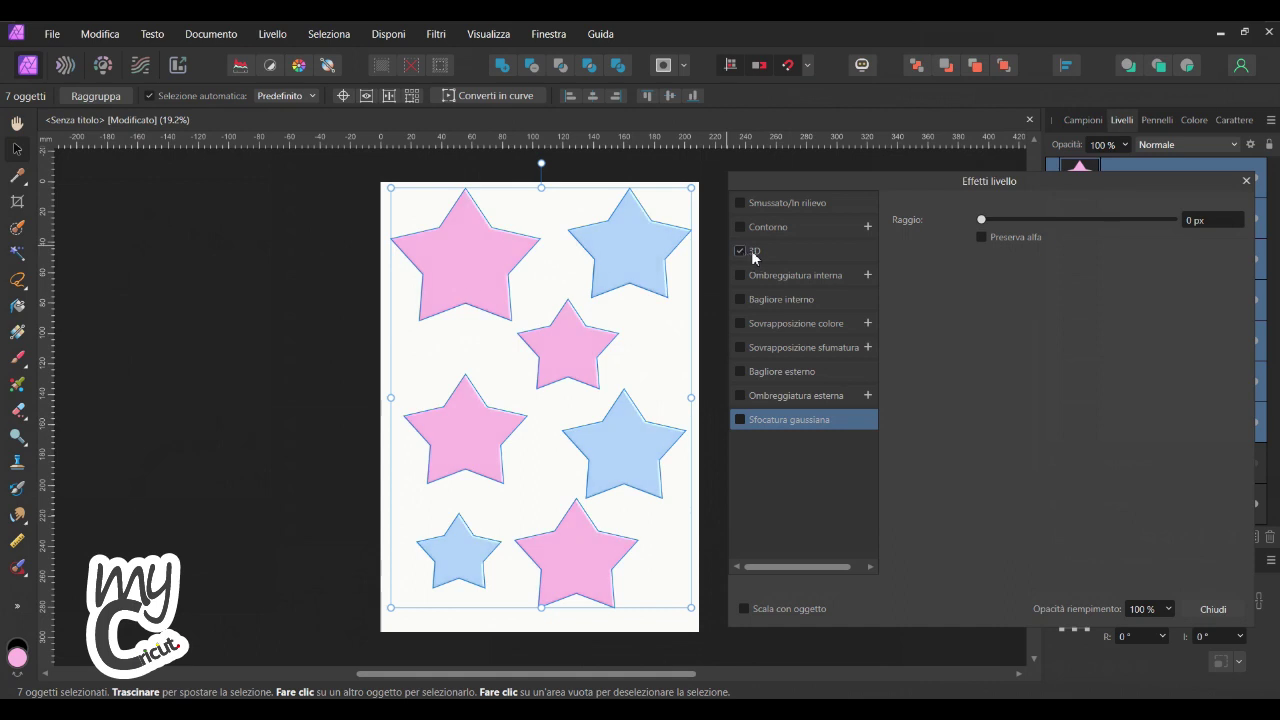
click(752, 252)
drag(946, 195, 918, 197)
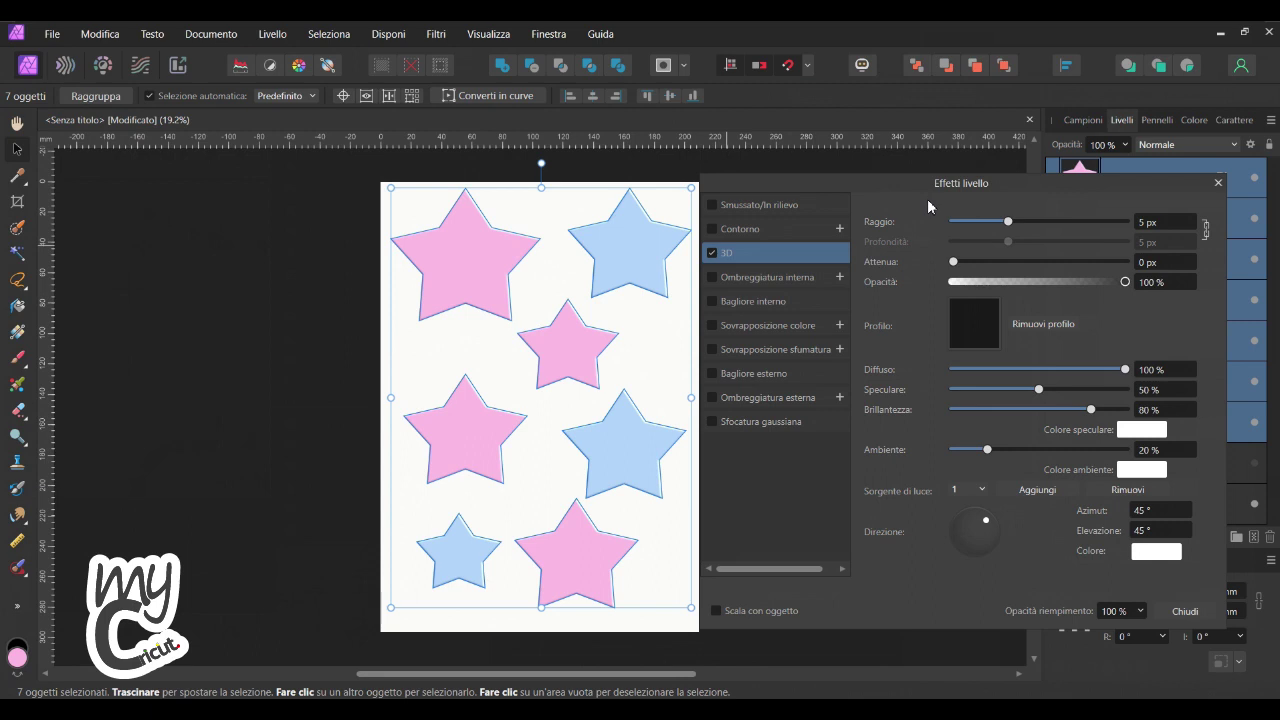
click(1166, 224)
text(100)
key(Return)
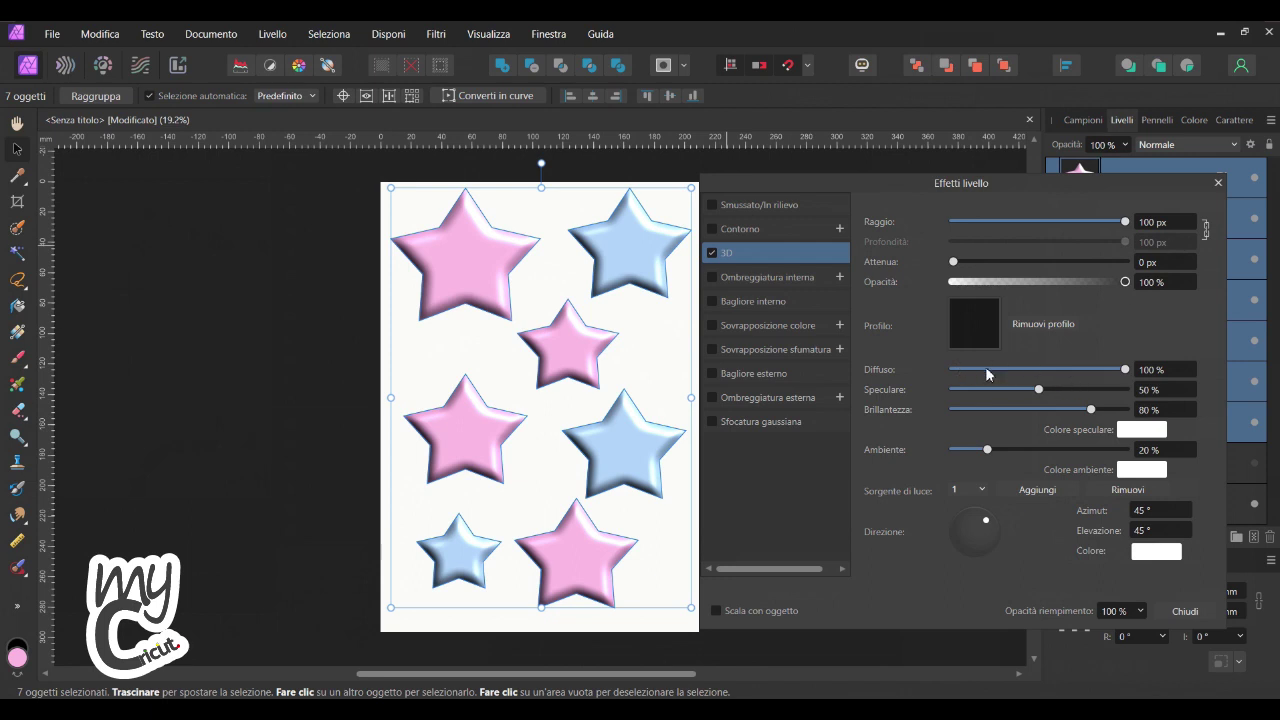
- Set the stars' 3D Diffuso to 24 % and Speculare to 36 %
click(1150, 370)
text(24)
key(Return)
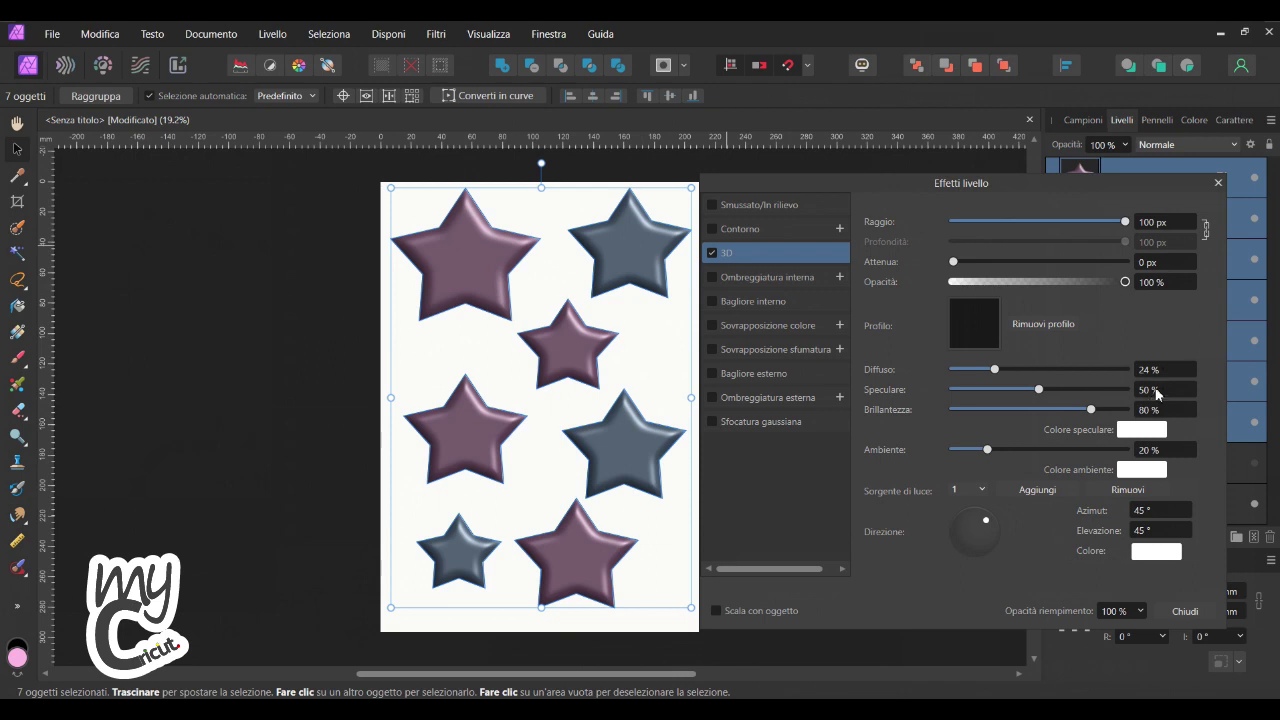
click(1158, 389)
text(36)
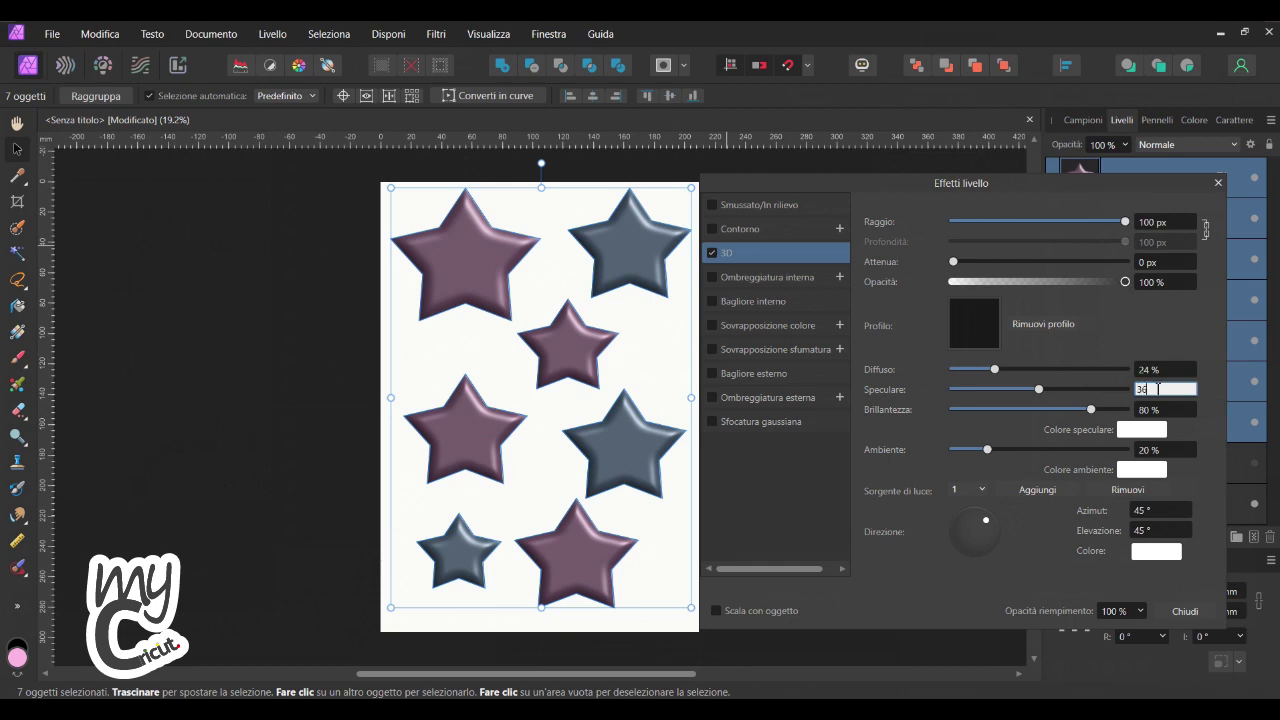
key(Return)
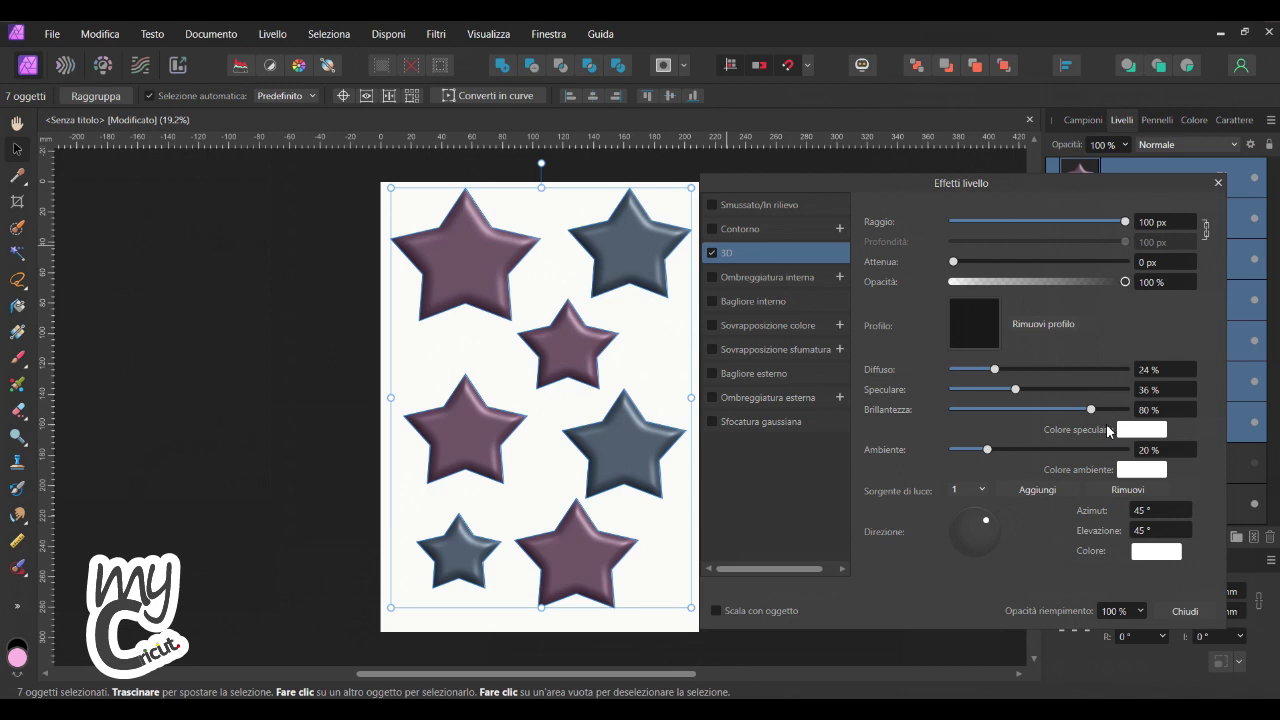
- Set the stars' 3D Brillantezza to 63 % and Ambiente to 33 %
click(1167, 409)
text(63)
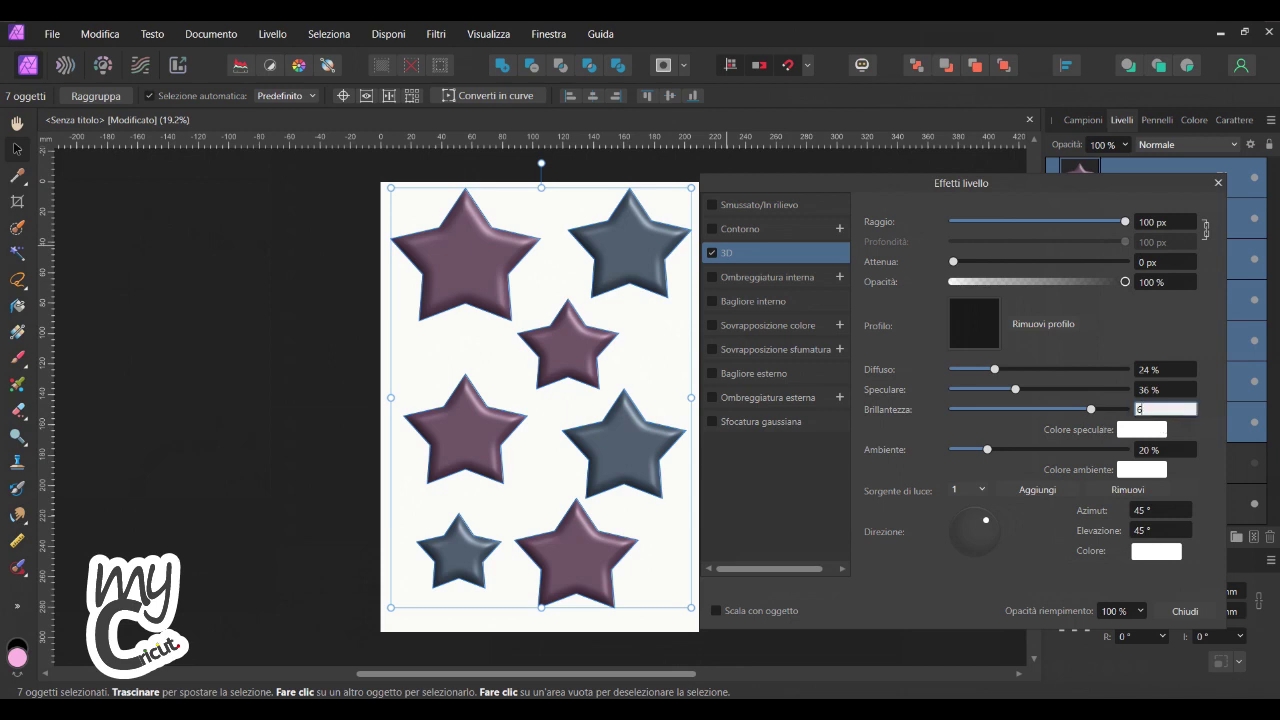
key(Return)
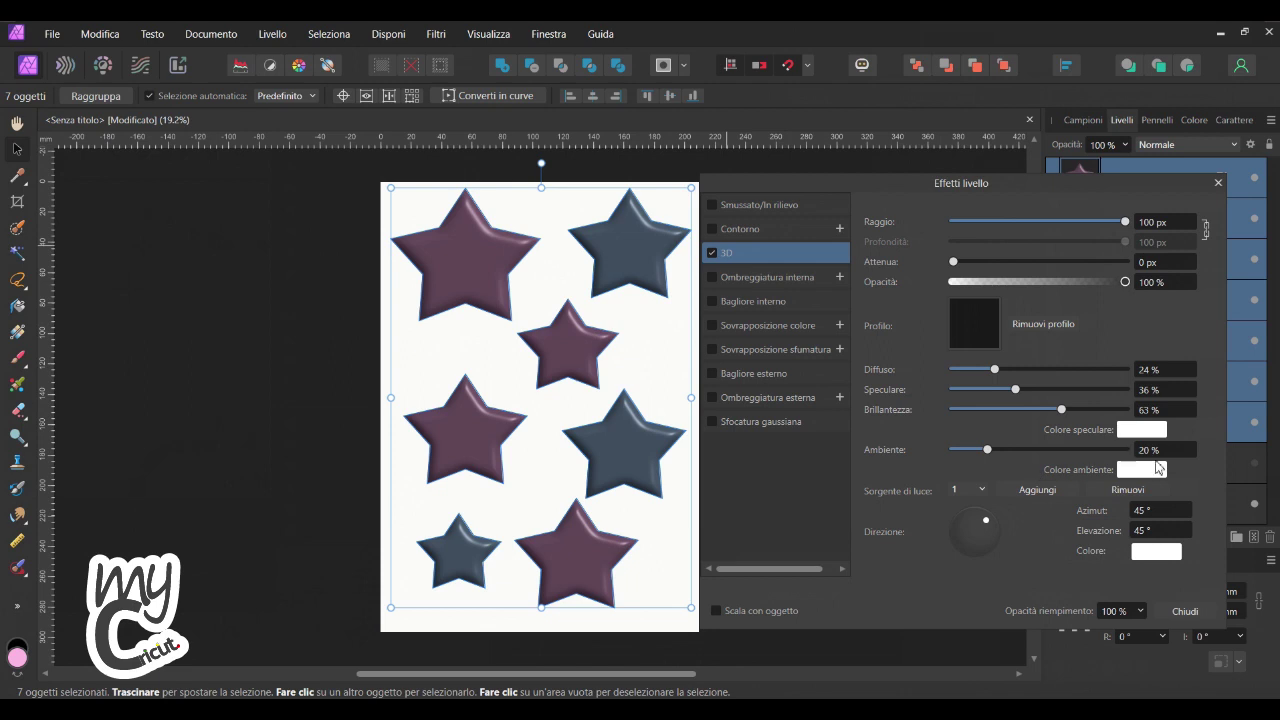
click(1170, 450)
text(33)
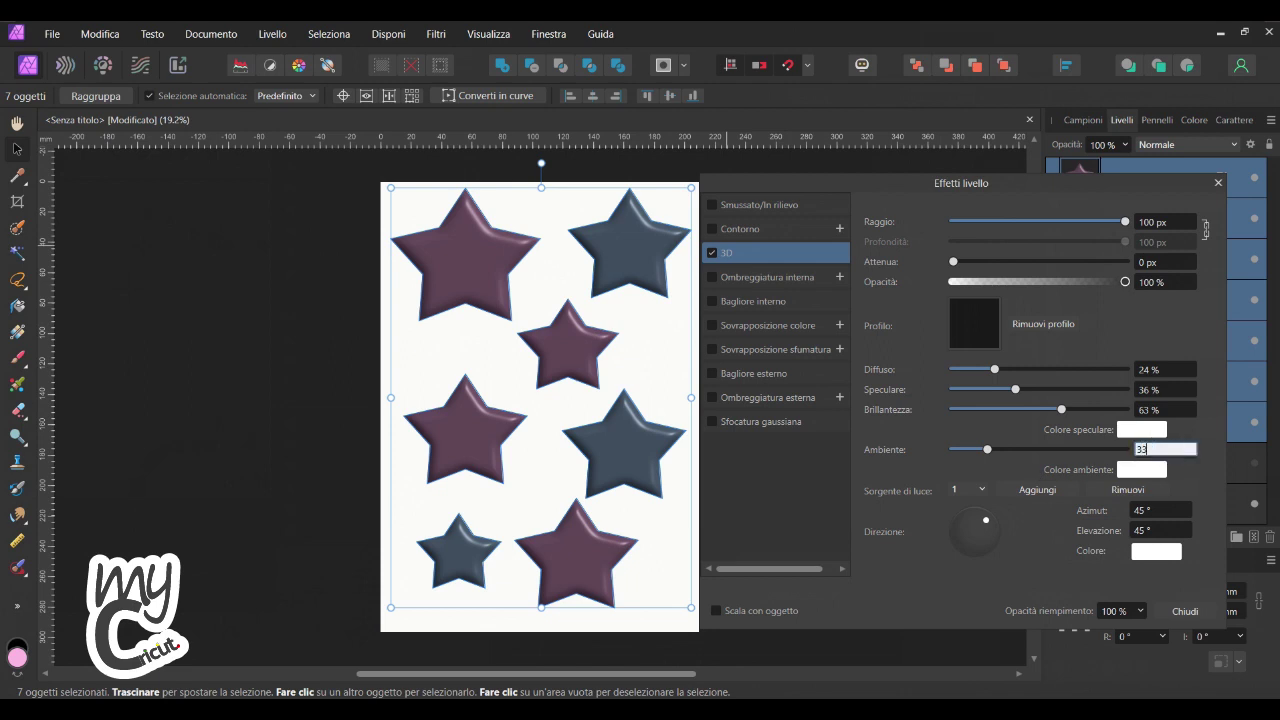
key(Return)
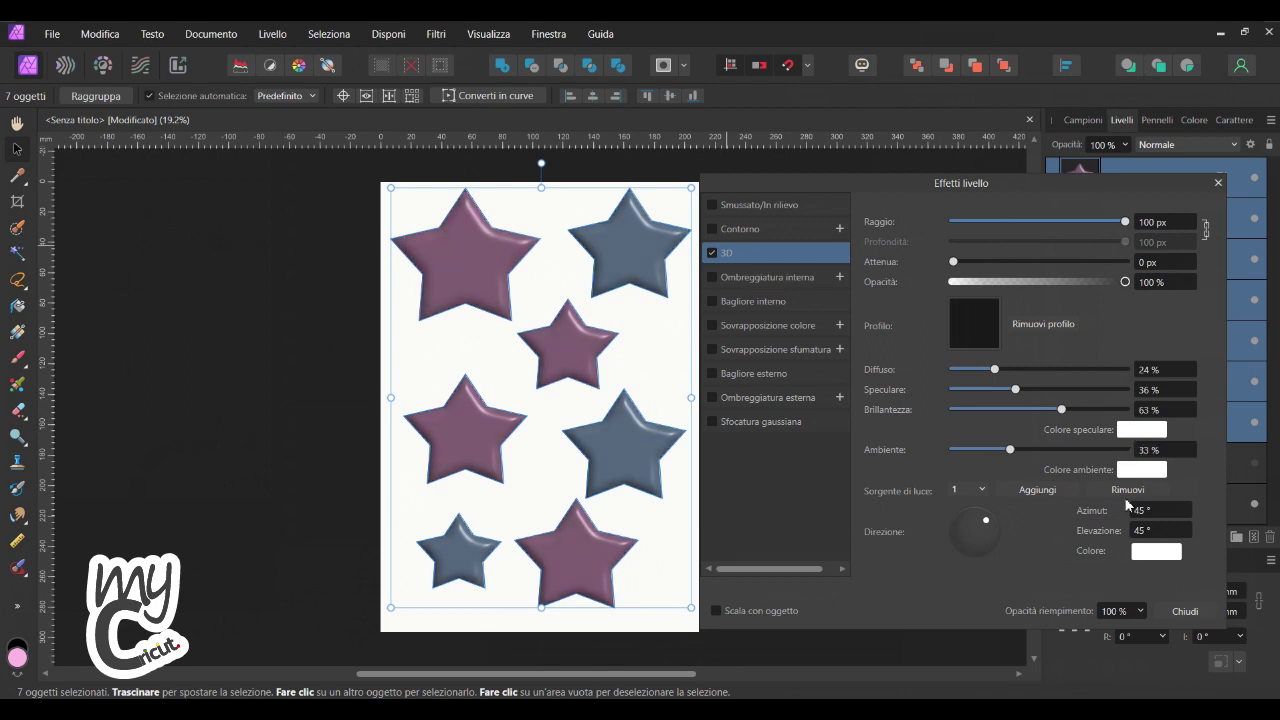
click(1140, 470)
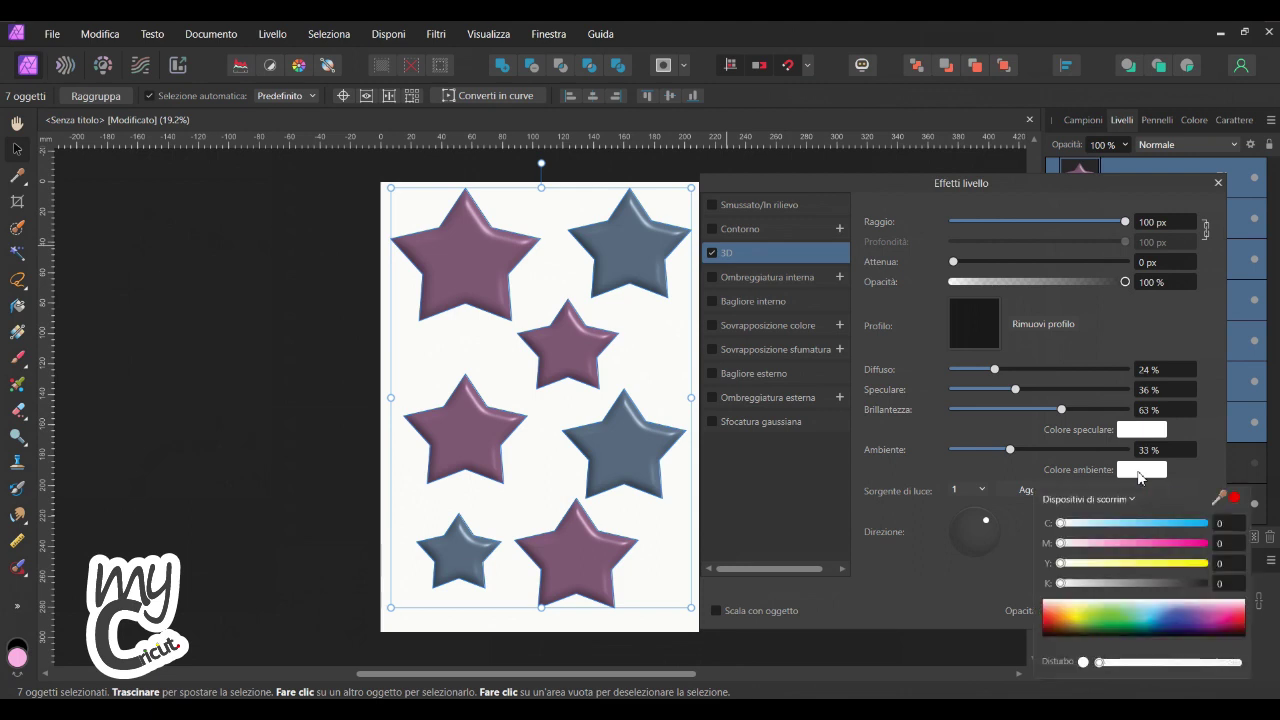
- Tint the stars' ambient light colour pale pink, around M 22
click(1065, 550)
drag(1064, 546, 1190, 543)
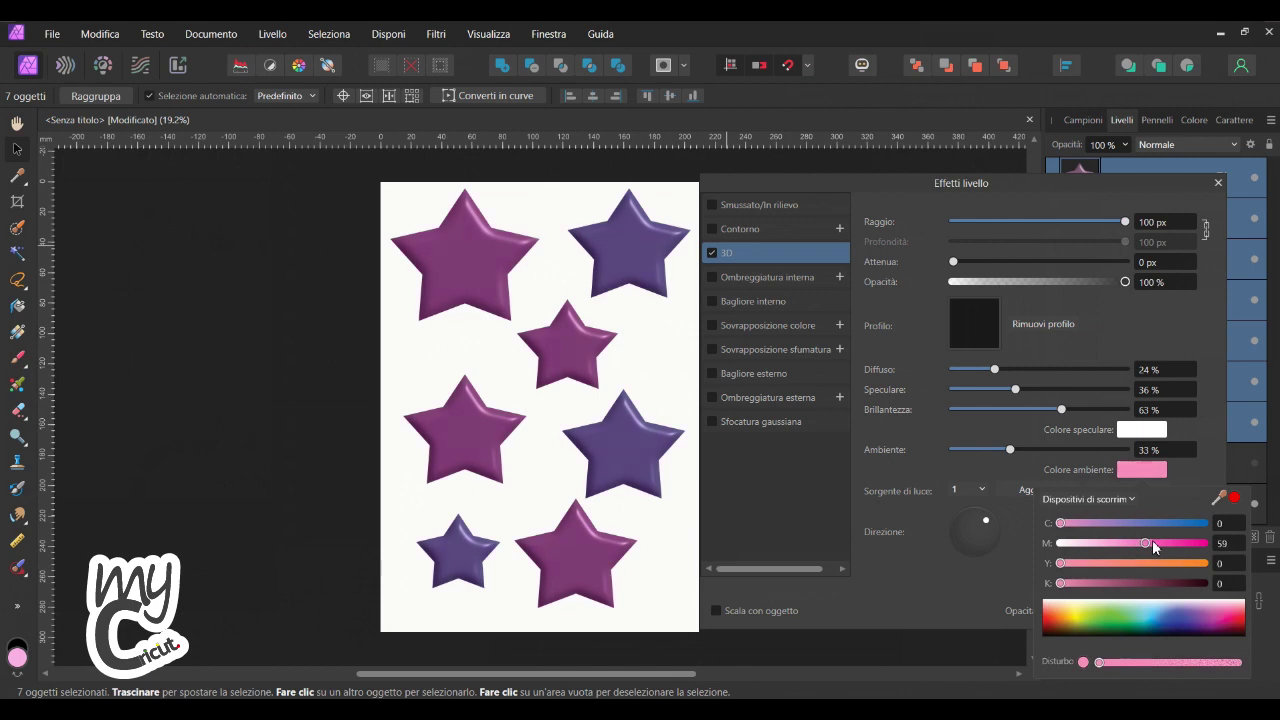
mouse_move(1193, 545)
mouse_down()
mouse_move(1045, 560)
mouse_move(1084, 524)
mouse_move(1058, 523)
mouse_move(1116, 548)
mouse_move(1075, 553)
mouse_move(1184, 565)
mouse_move(1060, 564)
mouse_up()
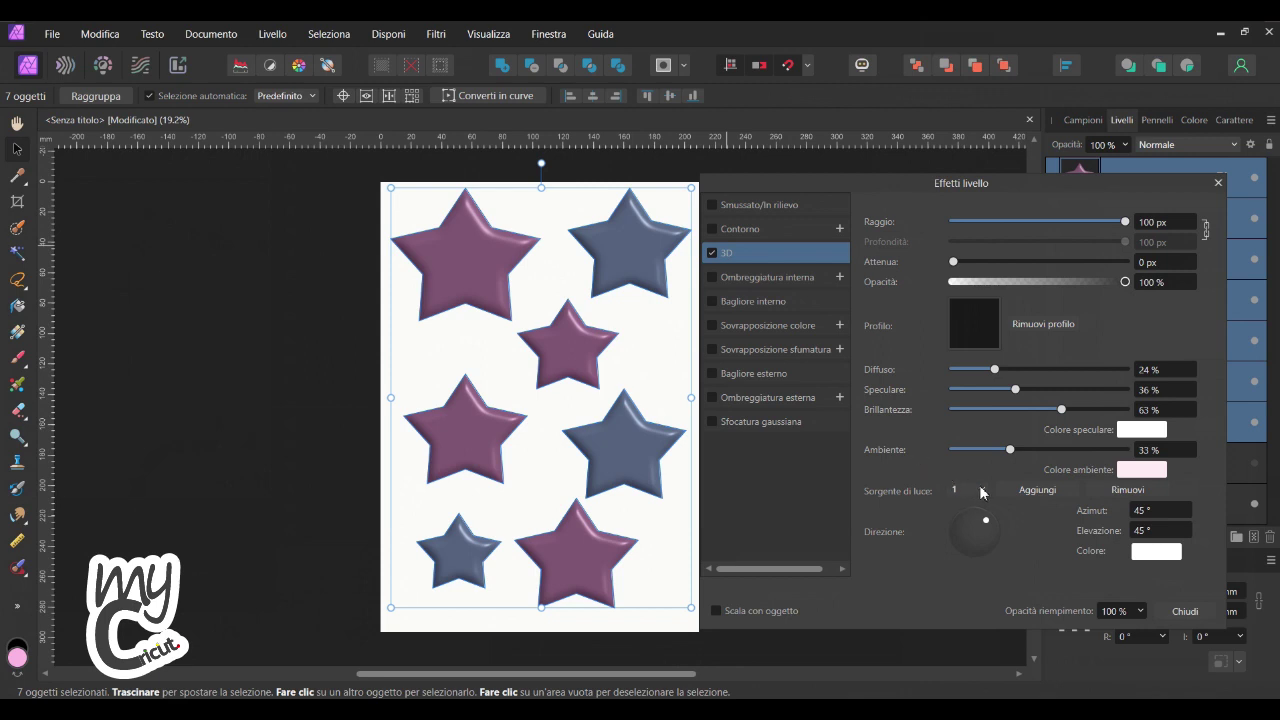
- Add two more light sources for three in total and close the layer effects
click(982, 491)
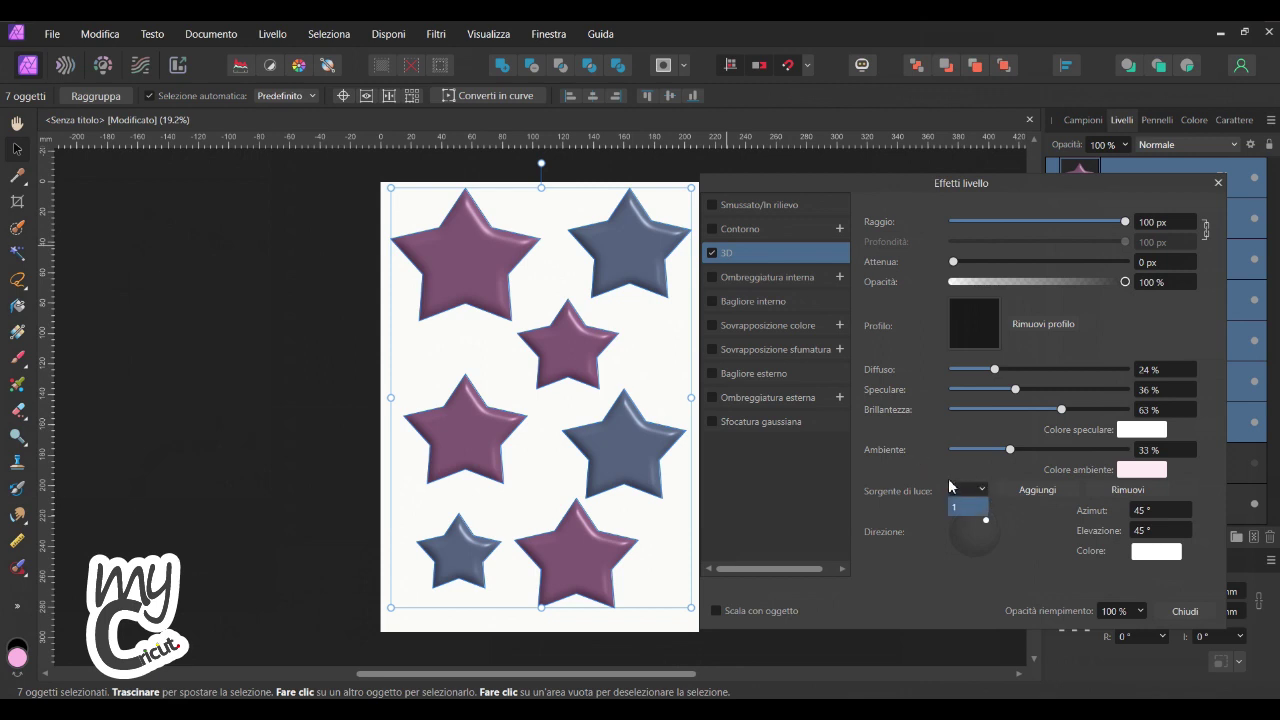
click(1029, 497)
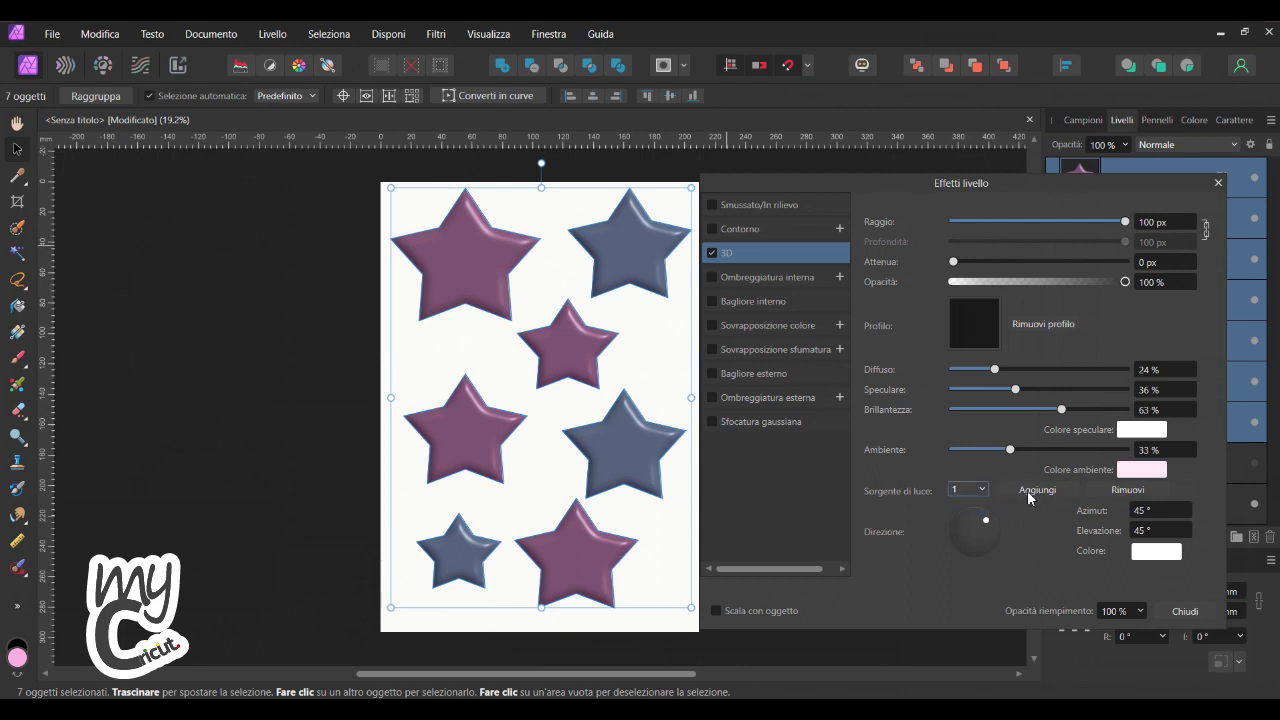
click(1029, 492)
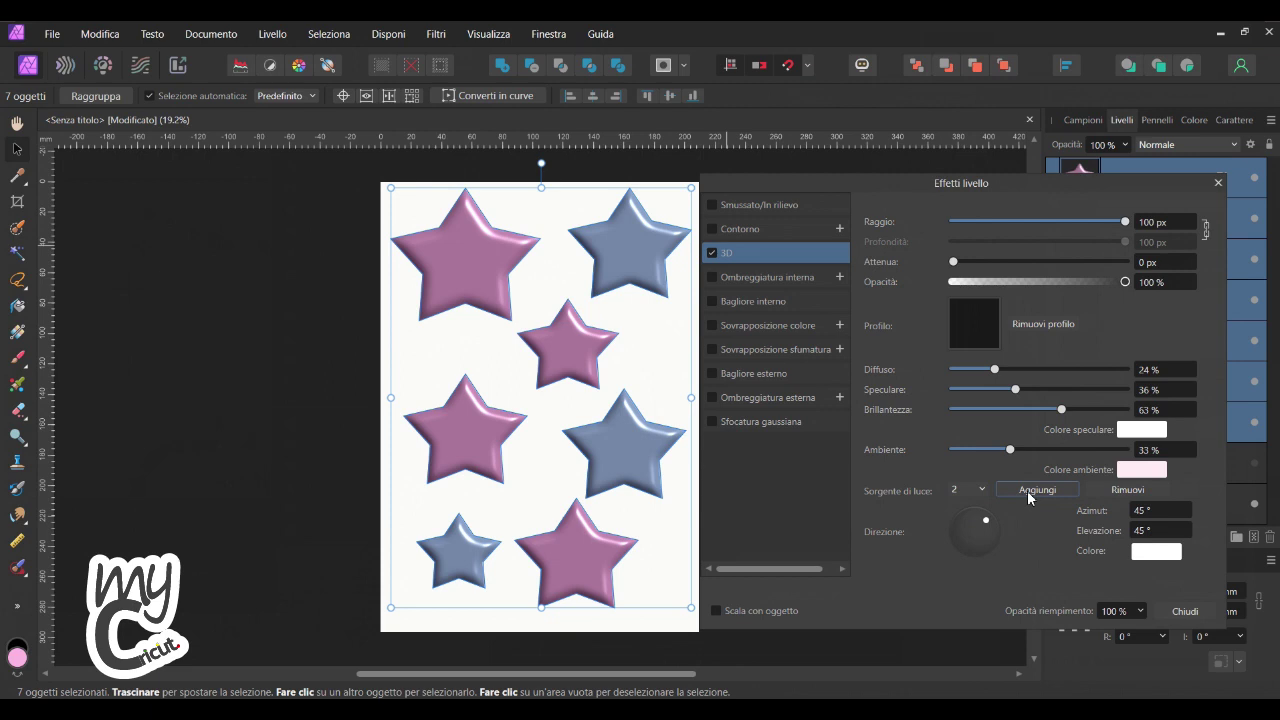
click(1029, 493)
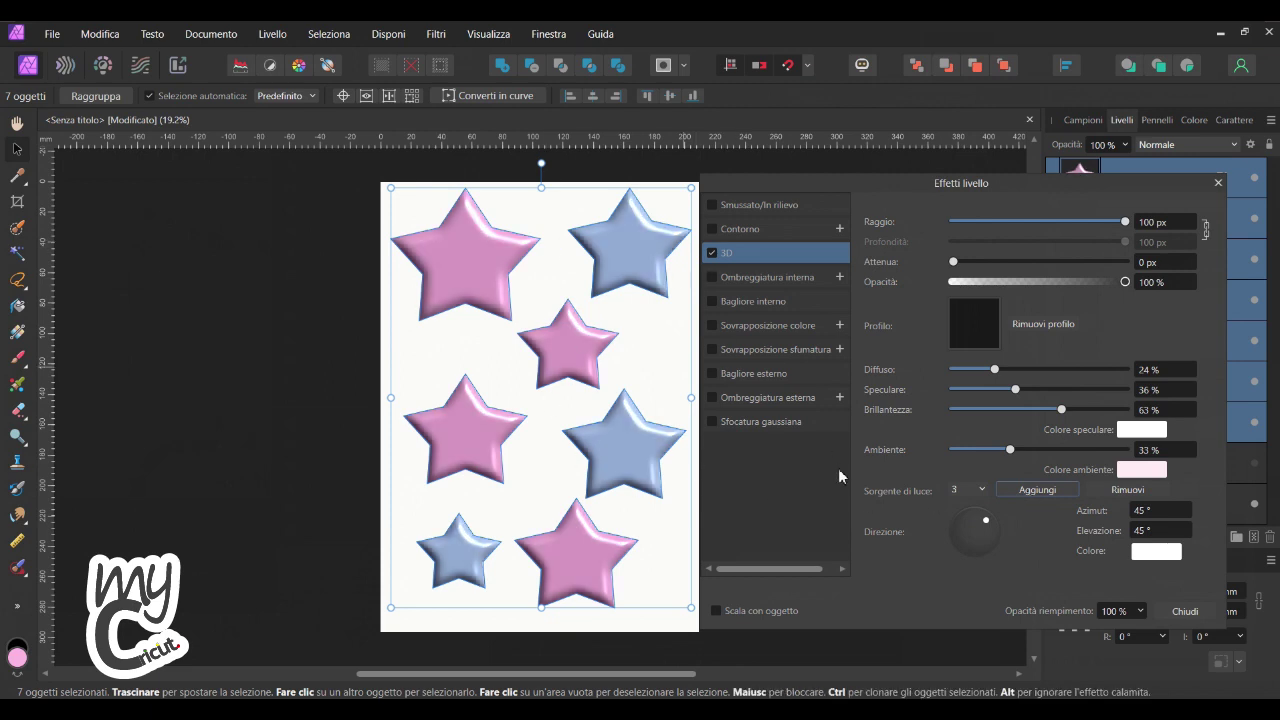
click(1187, 611)
click(1187, 611)
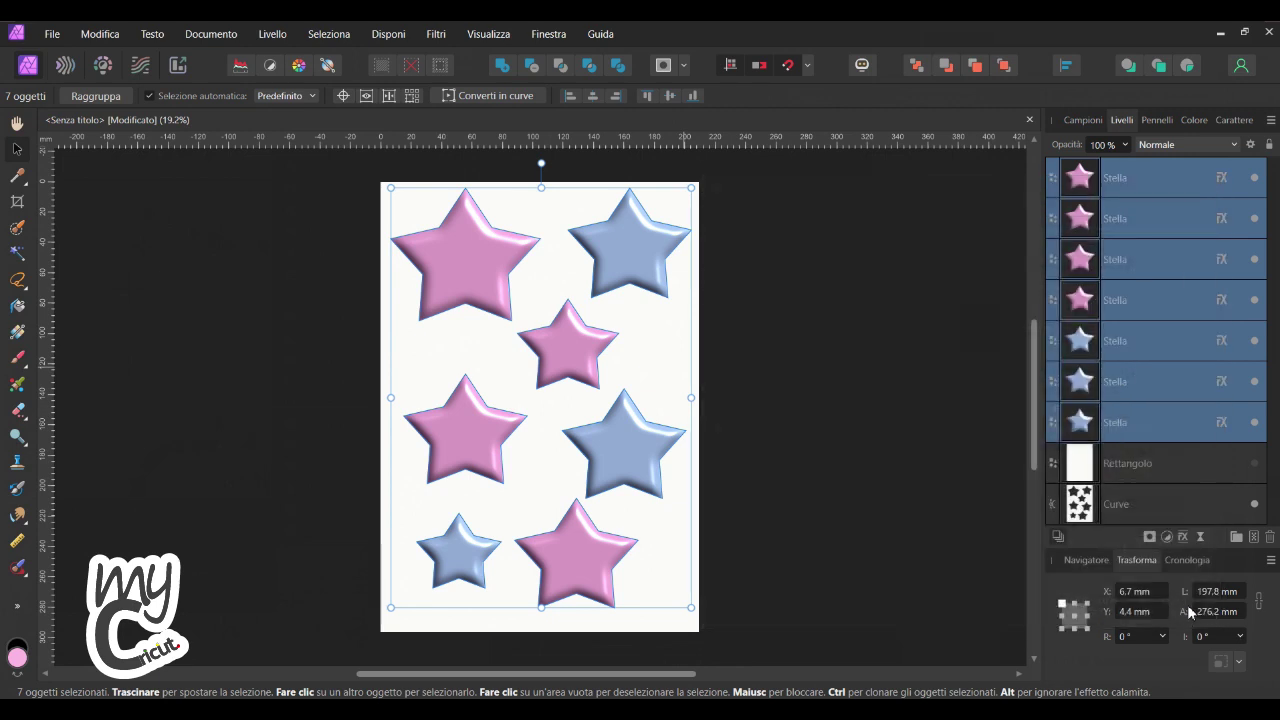
- Turn on a 3D effect for the star-cutout Curve layer with 100 px radius
click(1123, 505)
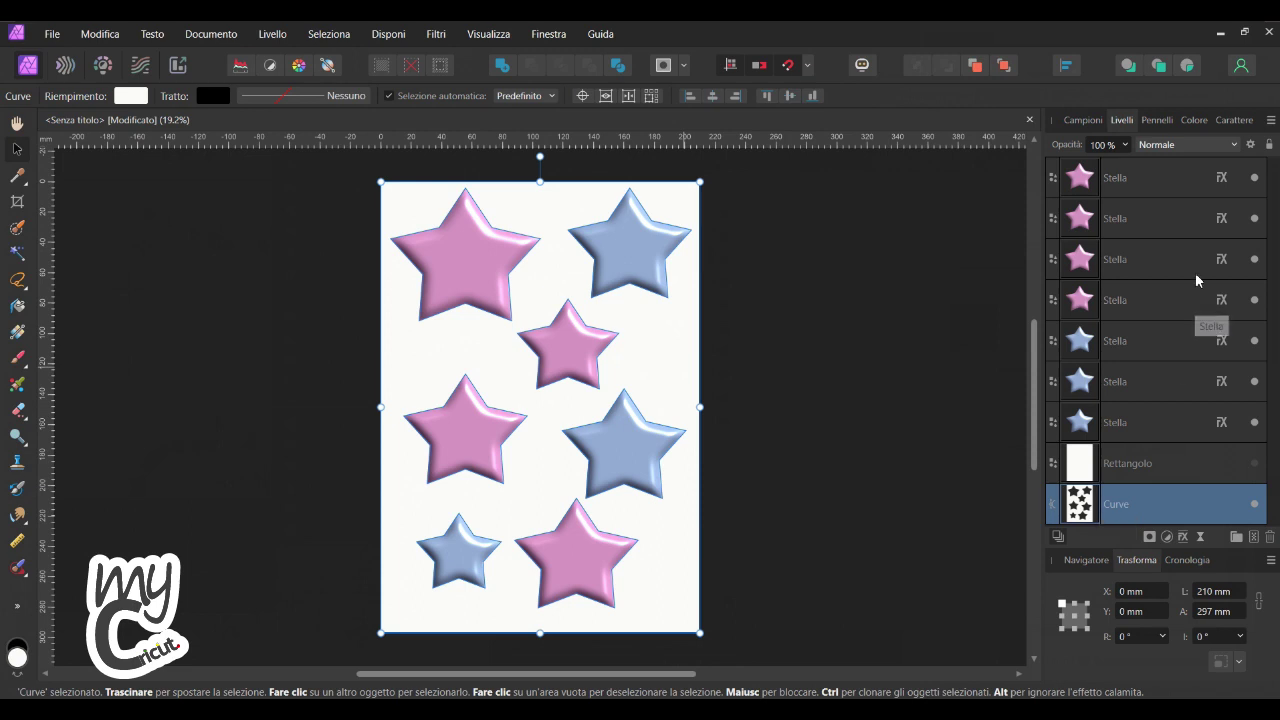
click(1183, 540)
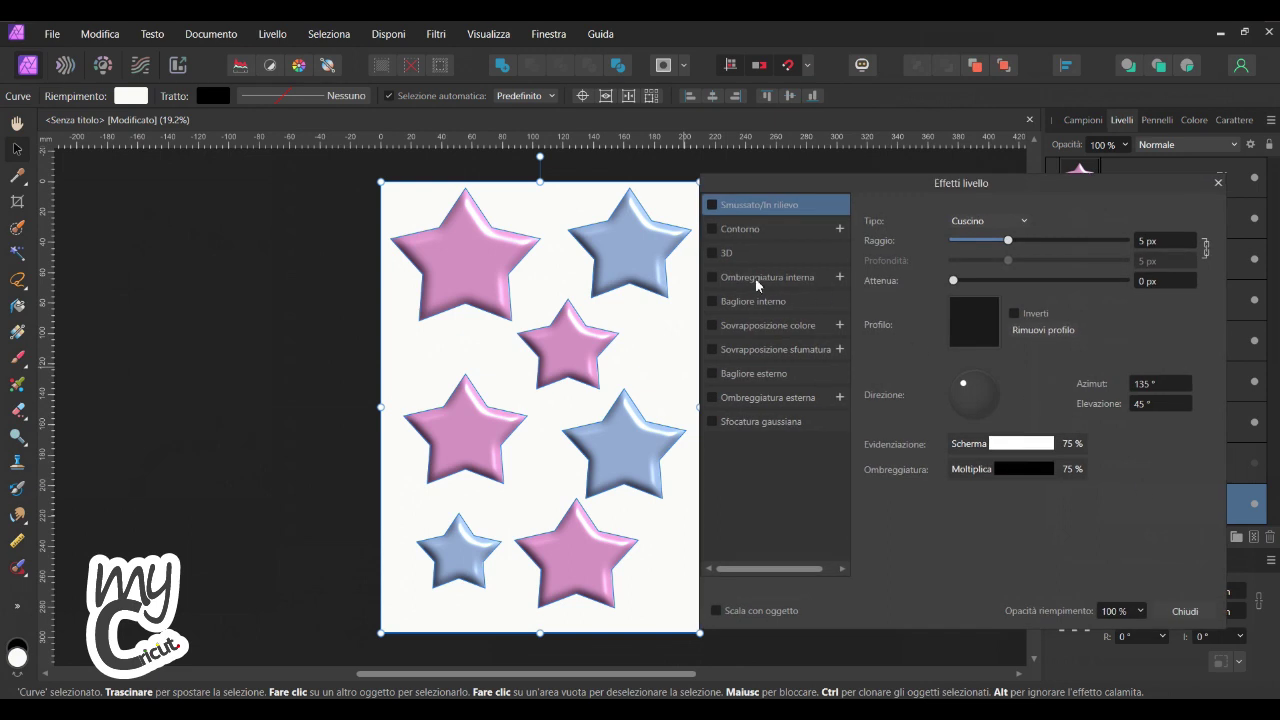
click(713, 254)
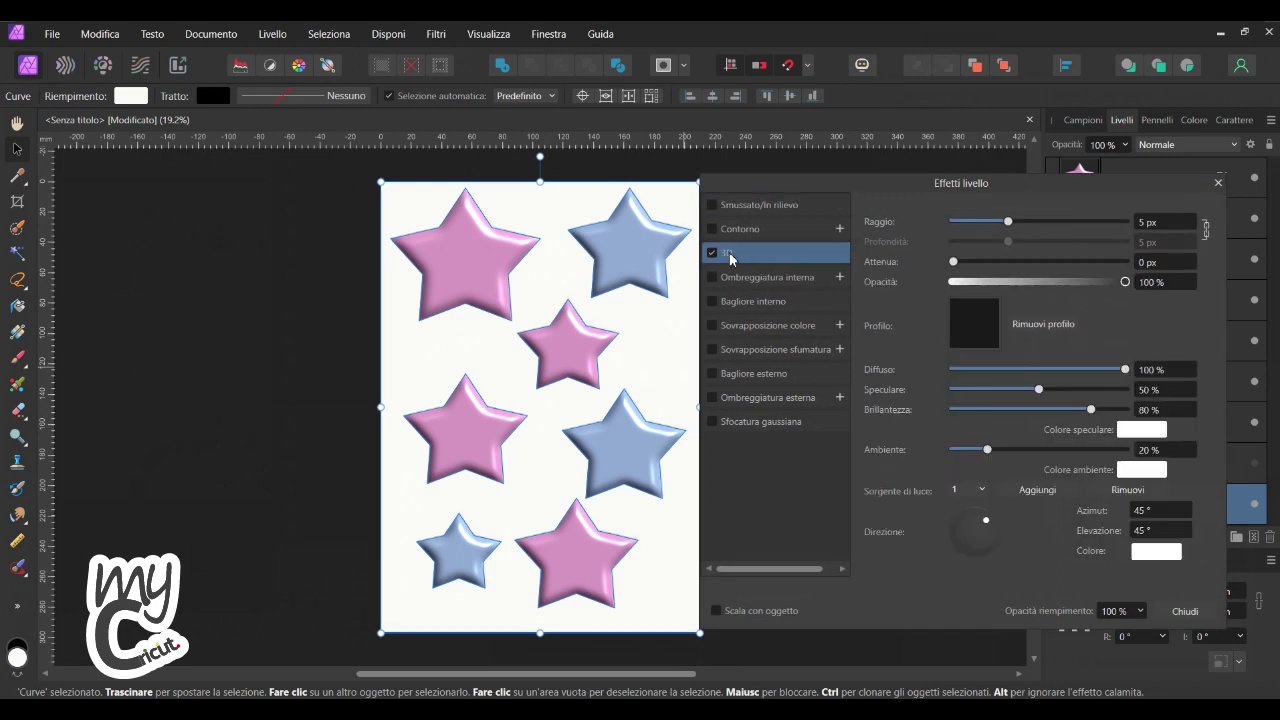
click(1163, 224)
text(100)
key(Return)
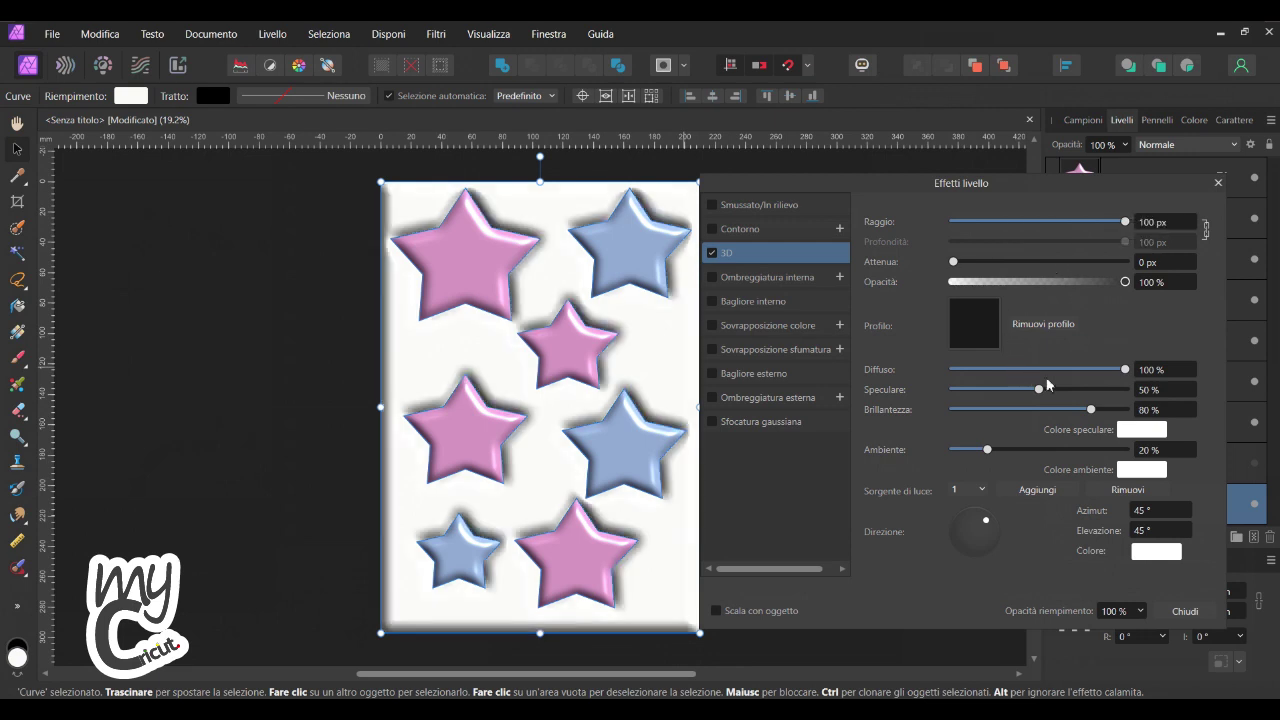
- Set the background's 3D Diffuse 24%, Specular 36% and Shininess 63%
click(1182, 370)
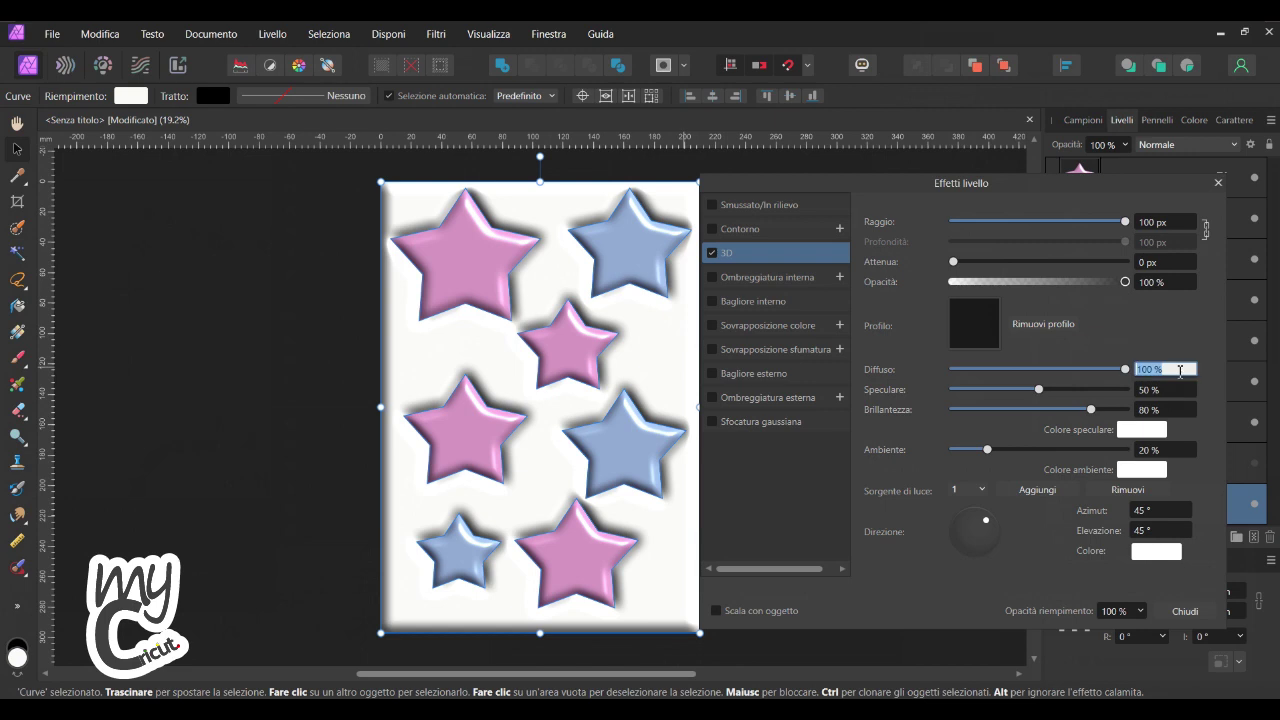
text(24)
key(Return)
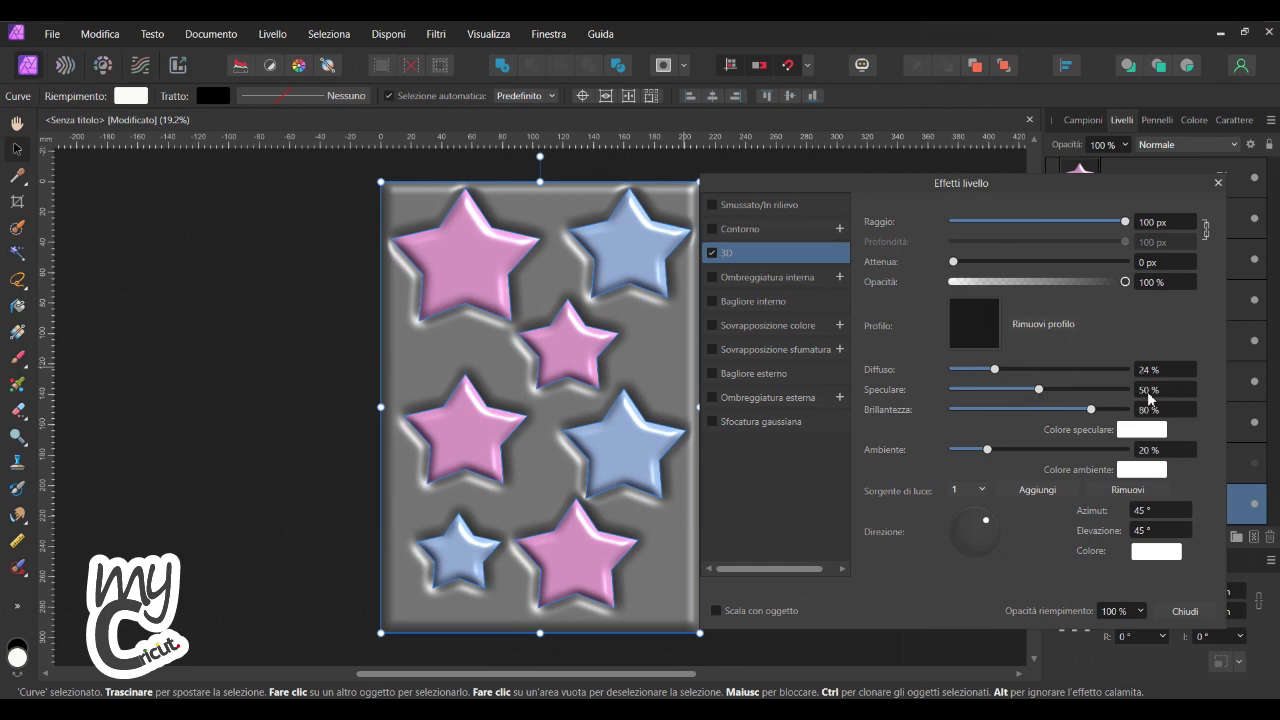
click(1150, 392)
text(36)
key(Return)
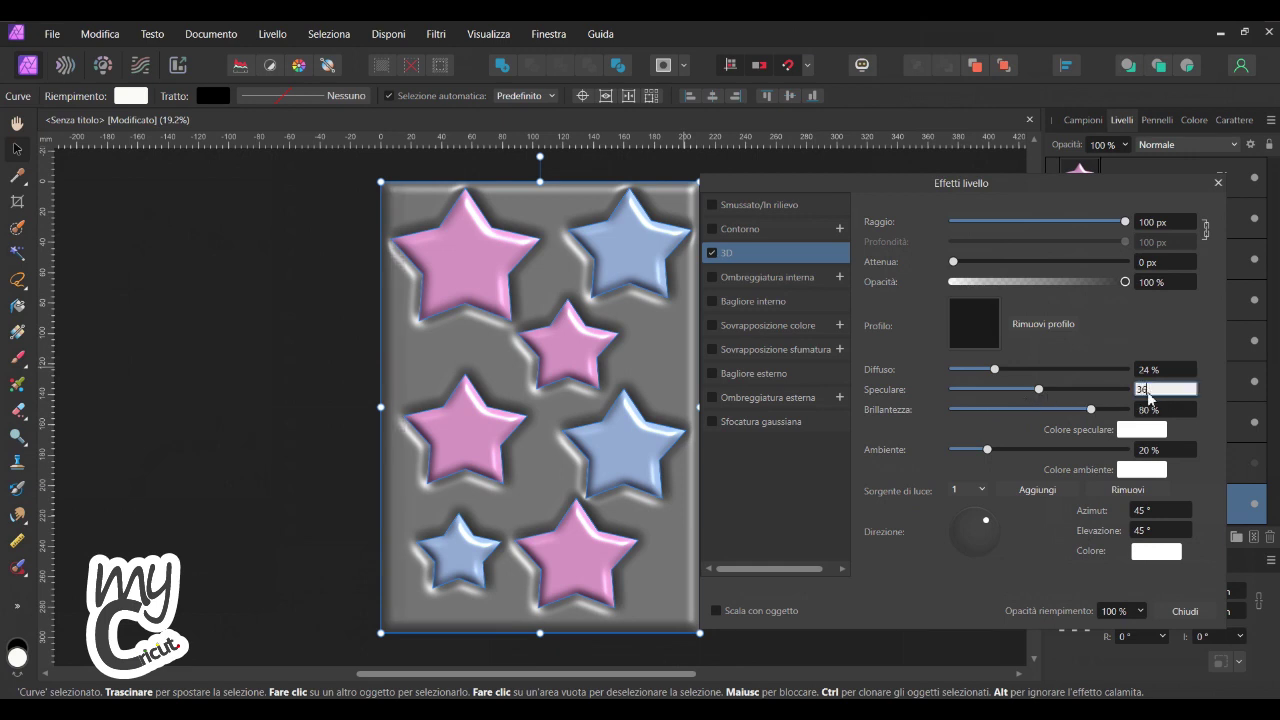
click(1157, 410)
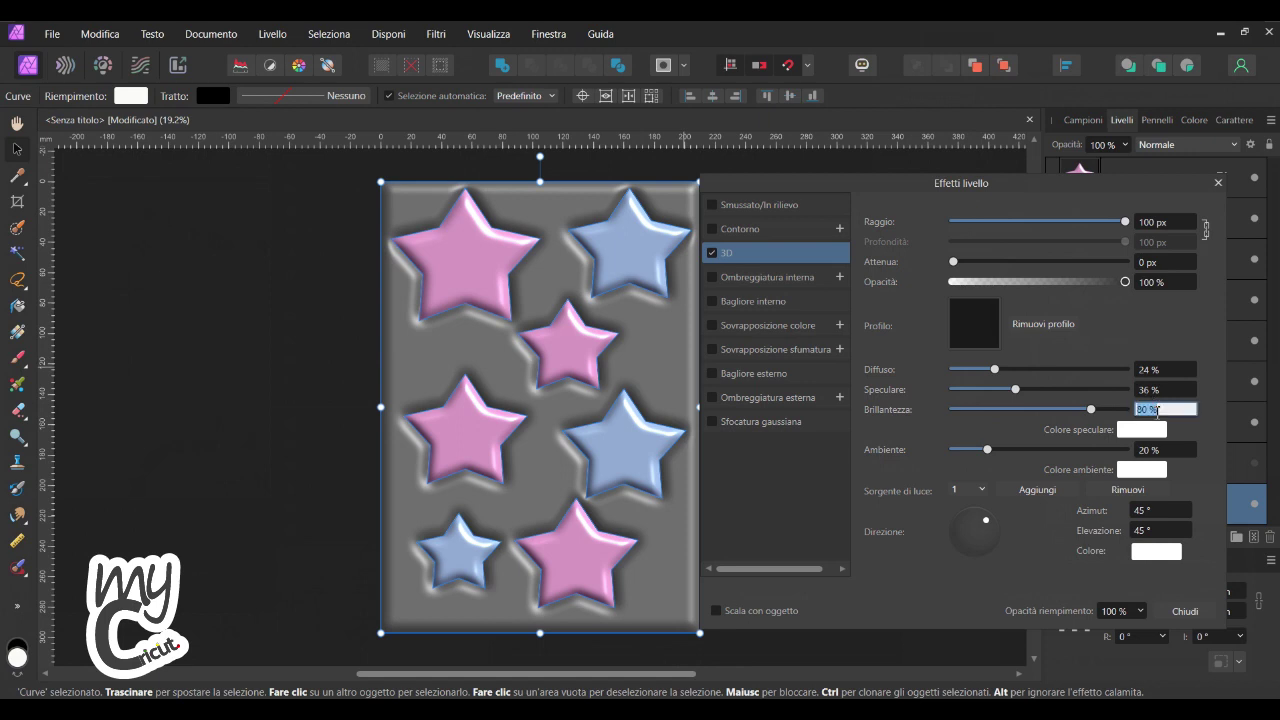
text(63)
key(Return)
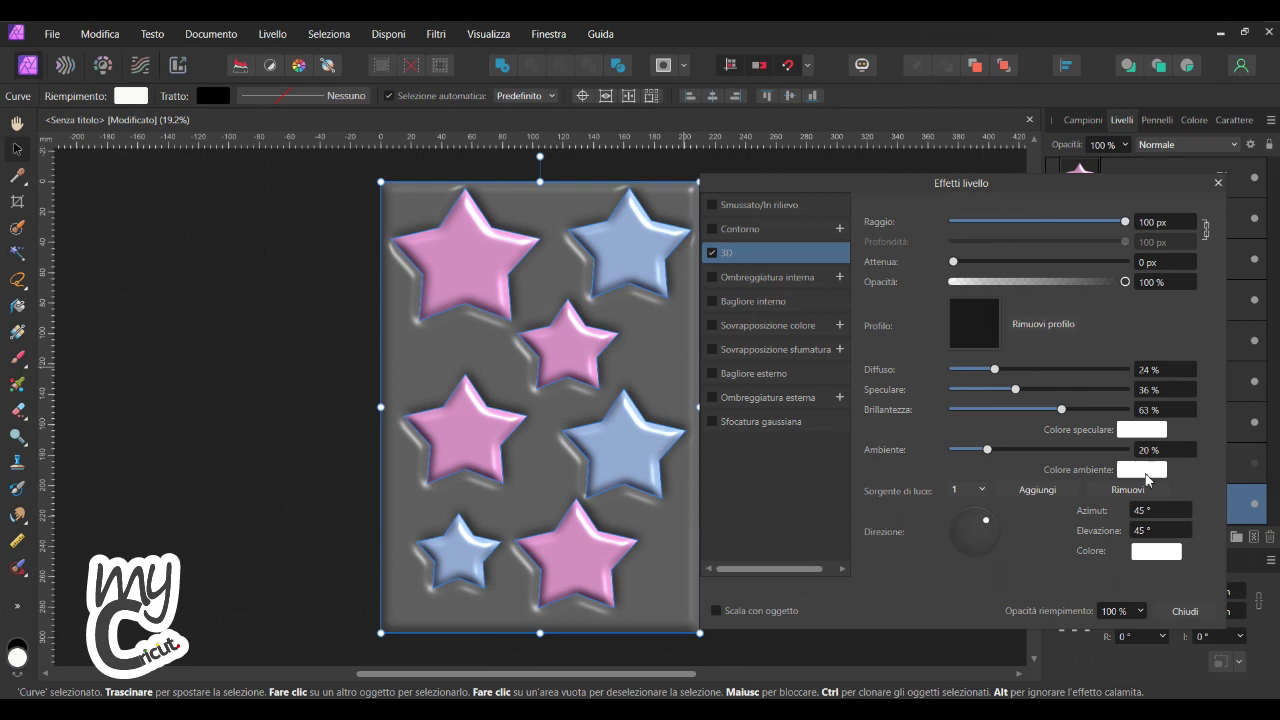
- Tint the background's ambient light pale yellow and add two light sources for three total
click(1147, 470)
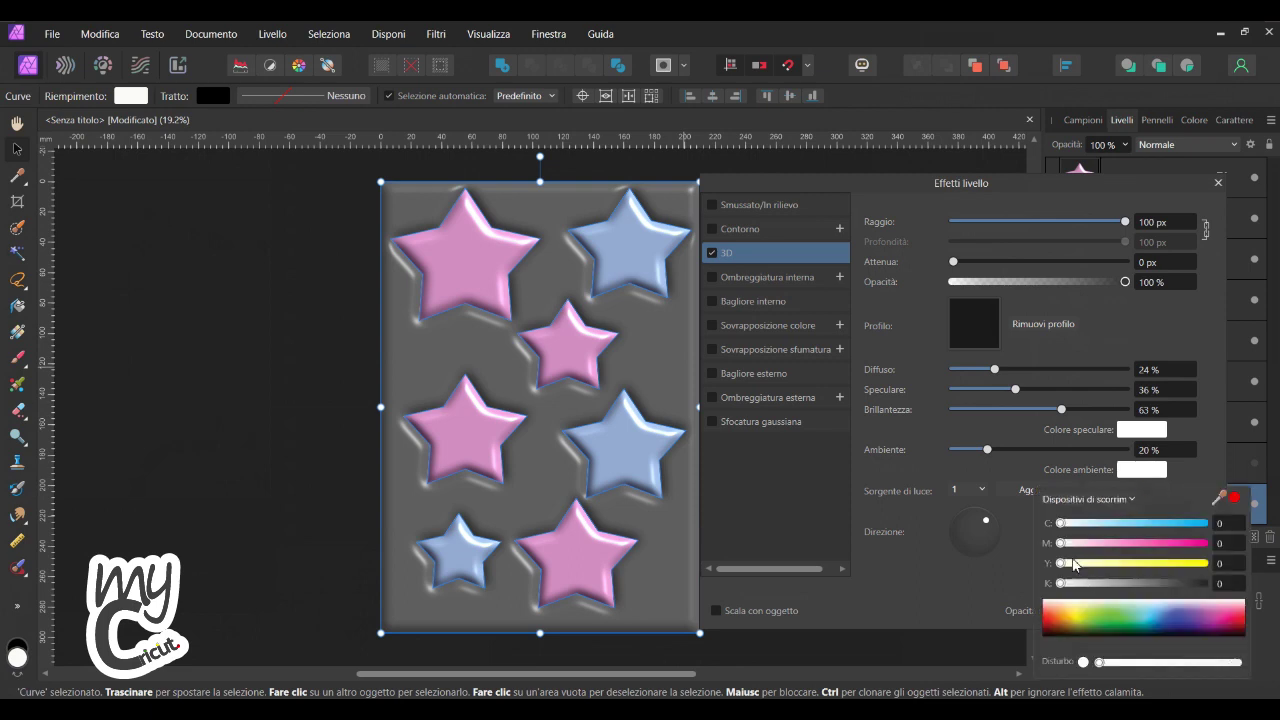
mouse_move(1062, 549)
mouse_down()
mouse_move(1147, 545)
mouse_move(1062, 547)
mouse_move(1105, 568)
mouse_up()
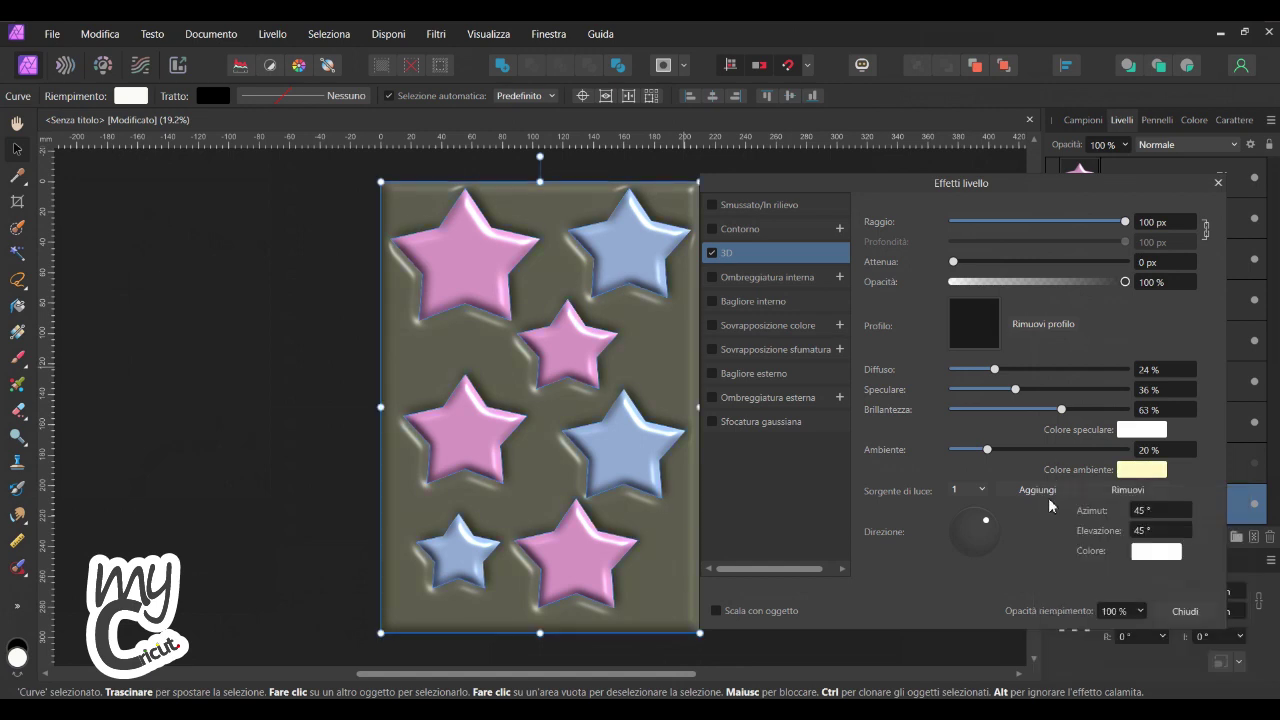
click(1045, 490)
click(1045, 490)
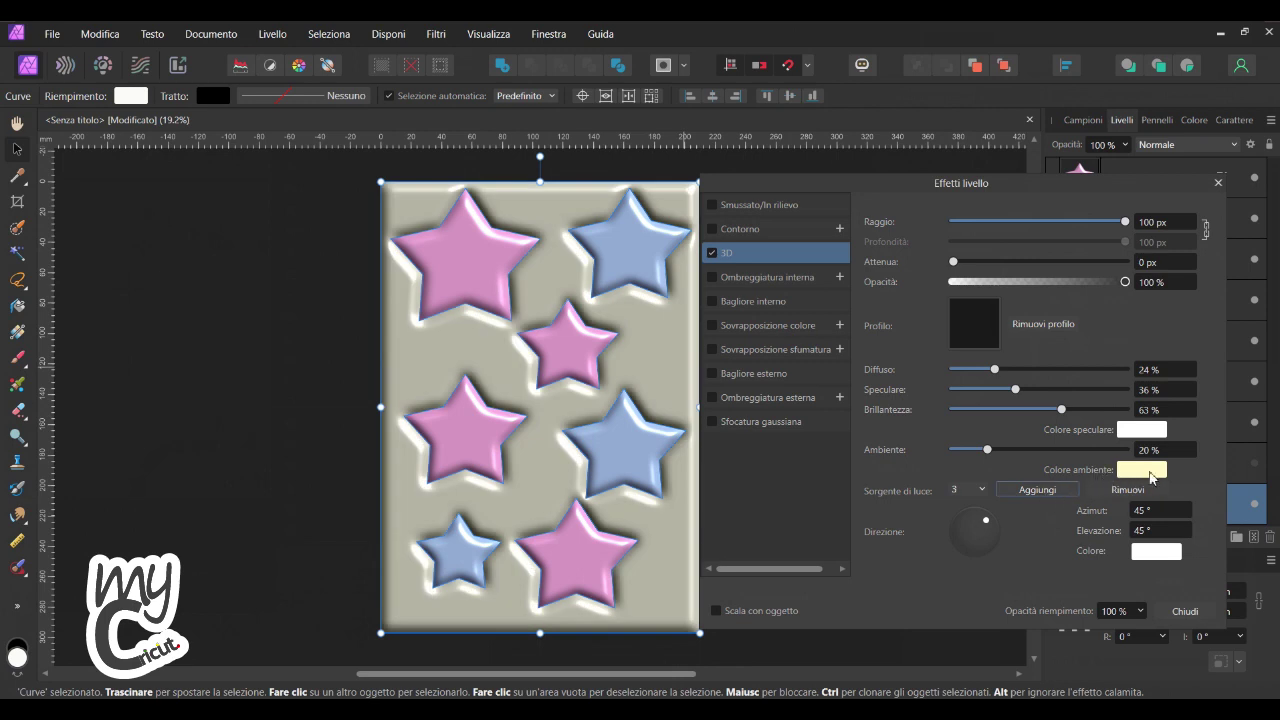
- Adjust the background's ambient colour to a soft yellow-green, about C21 M11 Y53
click(1150, 476)
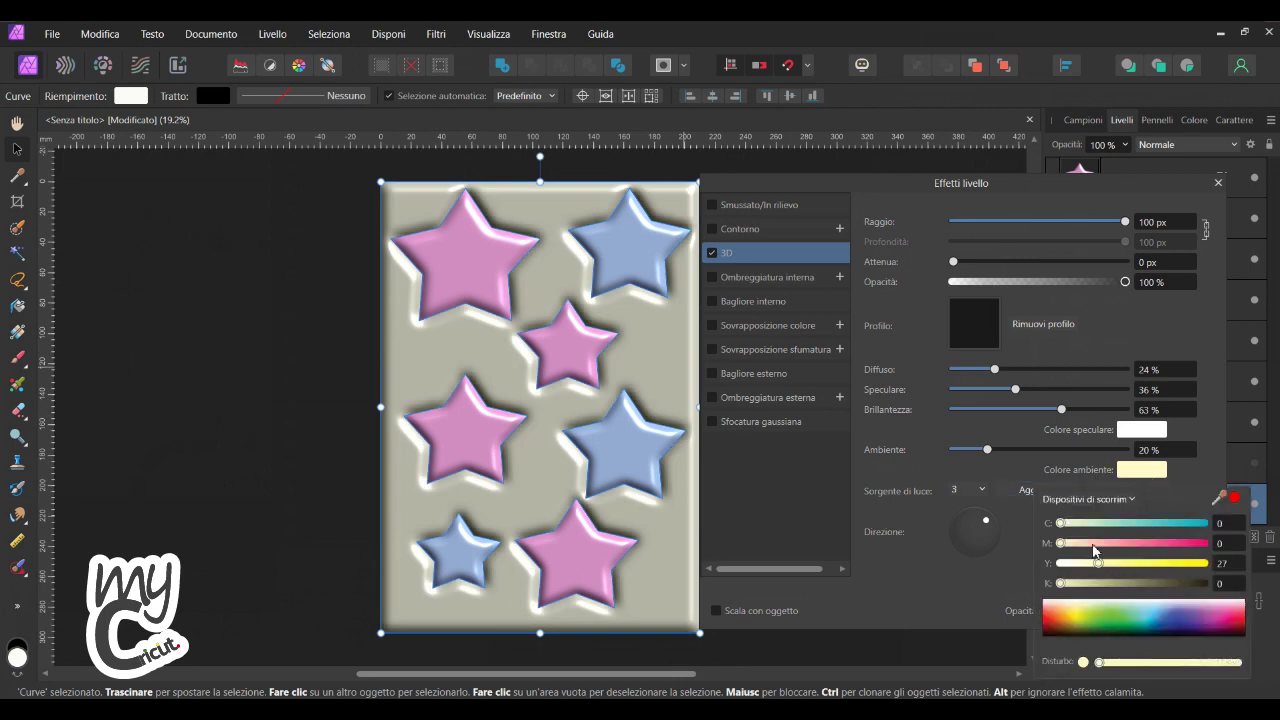
drag(1115, 568, 1219, 568)
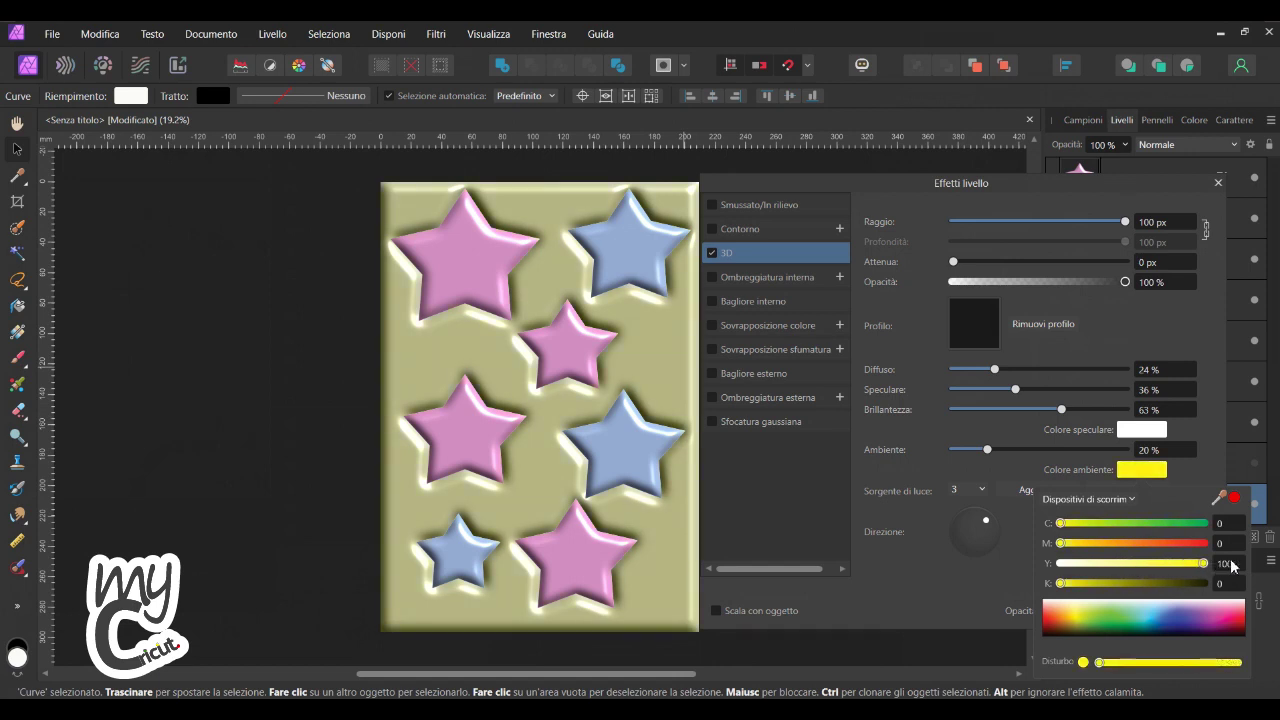
drag(1203, 563, 1107, 566)
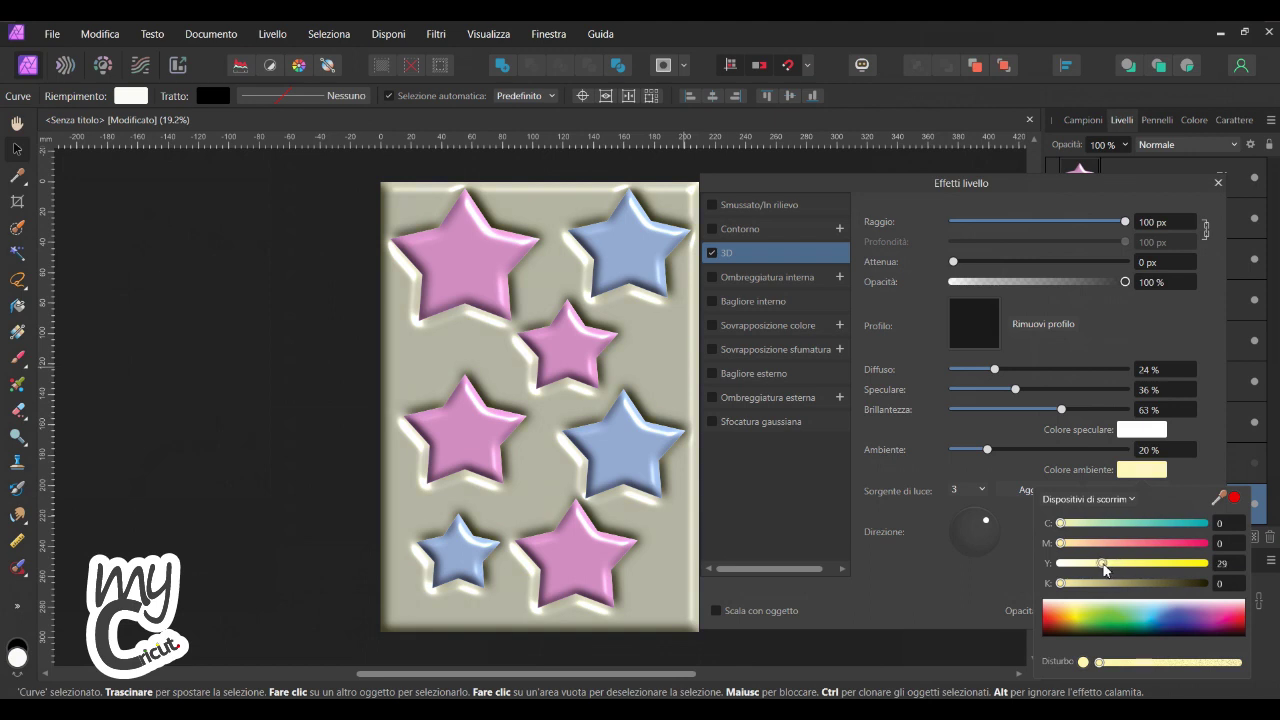
drag(1059, 530, 1085, 532)
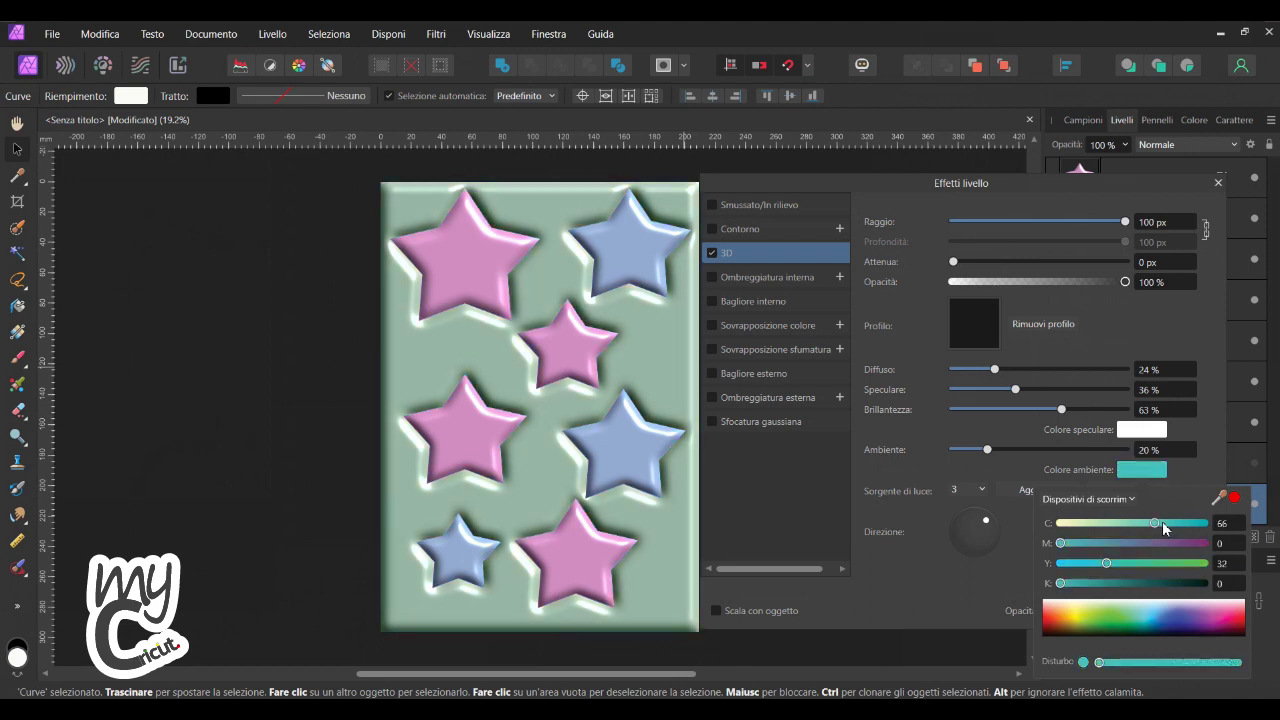
mouse_move(1096, 523)
mouse_down()
mouse_move(1143, 543)
mouse_move(1075, 543)
mouse_move(1162, 563)
mouse_move(1068, 523)
mouse_move(1102, 523)
mouse_move(1089, 523)
mouse_up()
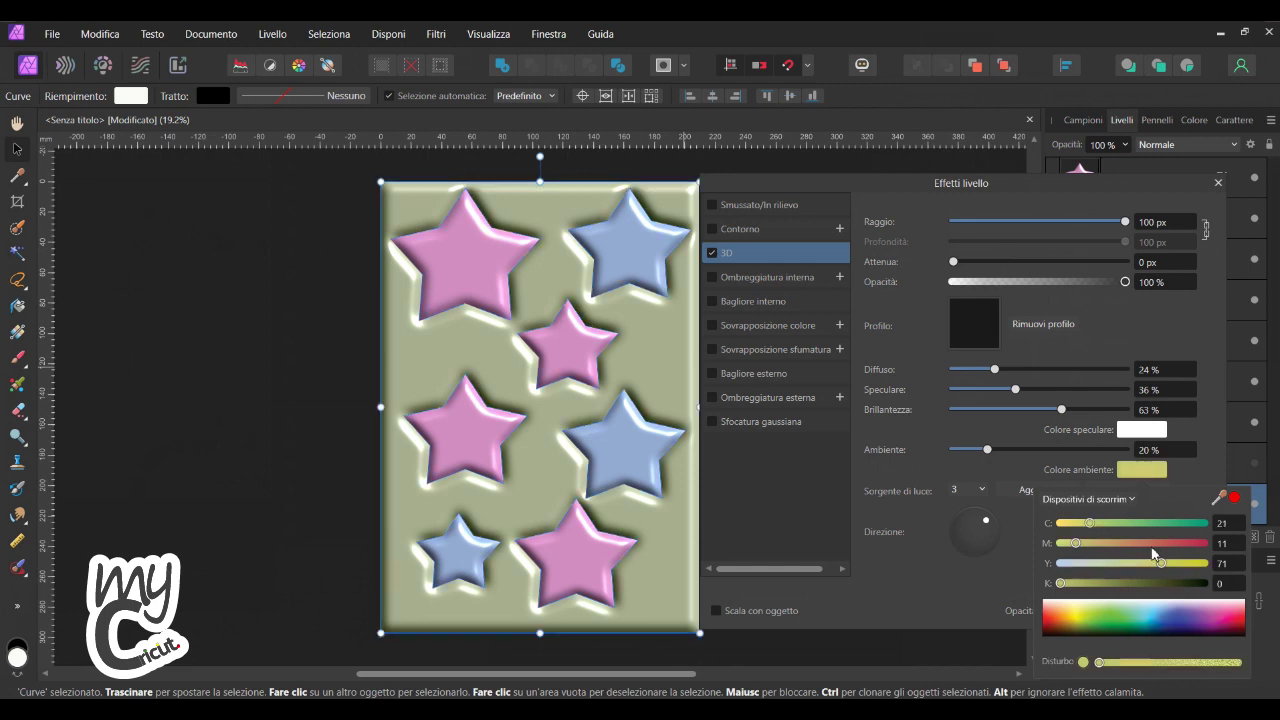
mouse_move(1161, 563)
mouse_down()
mouse_move(1214, 568)
mouse_move(1095, 570)
mouse_up()
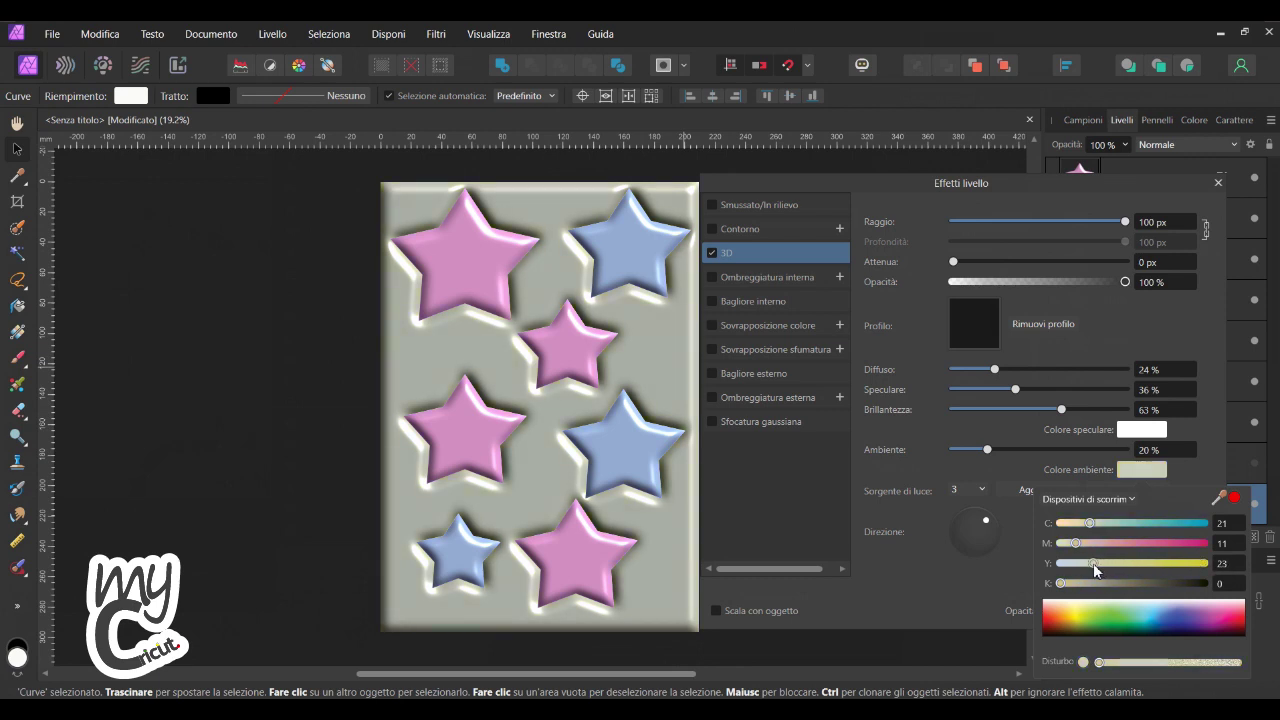
drag(1095, 570, 1154, 568)
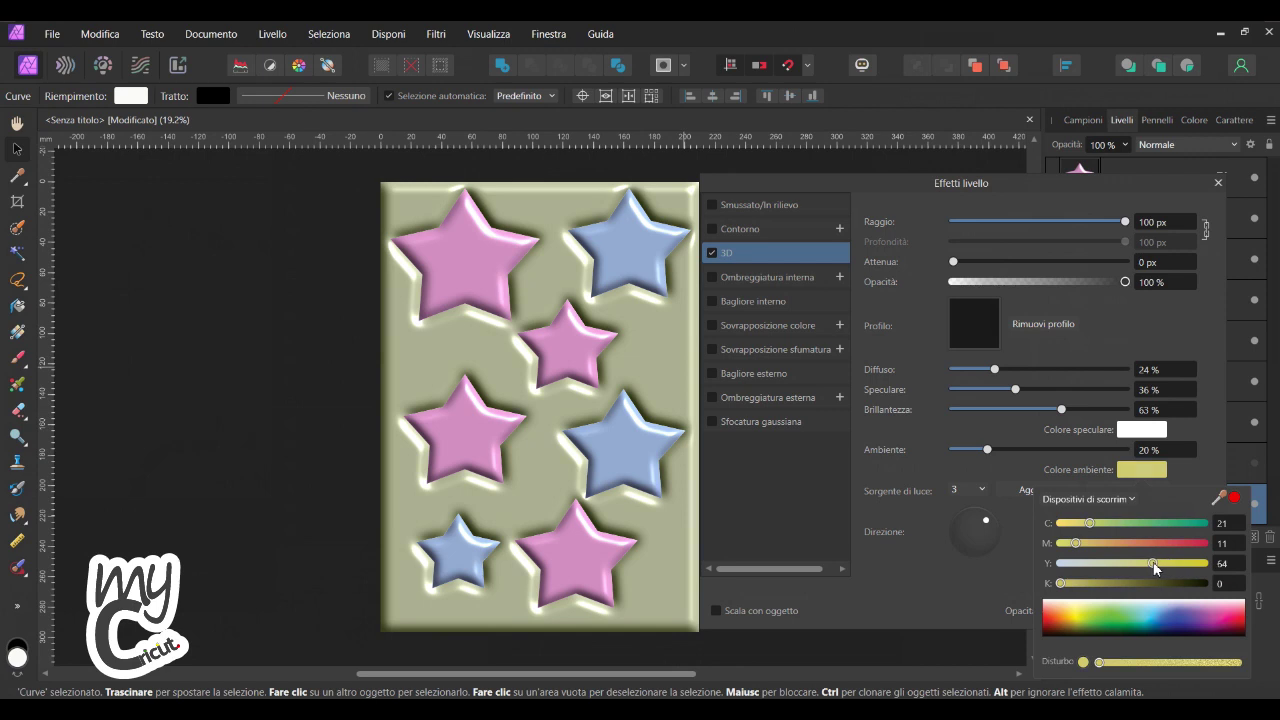
drag(1155, 568, 1139, 569)
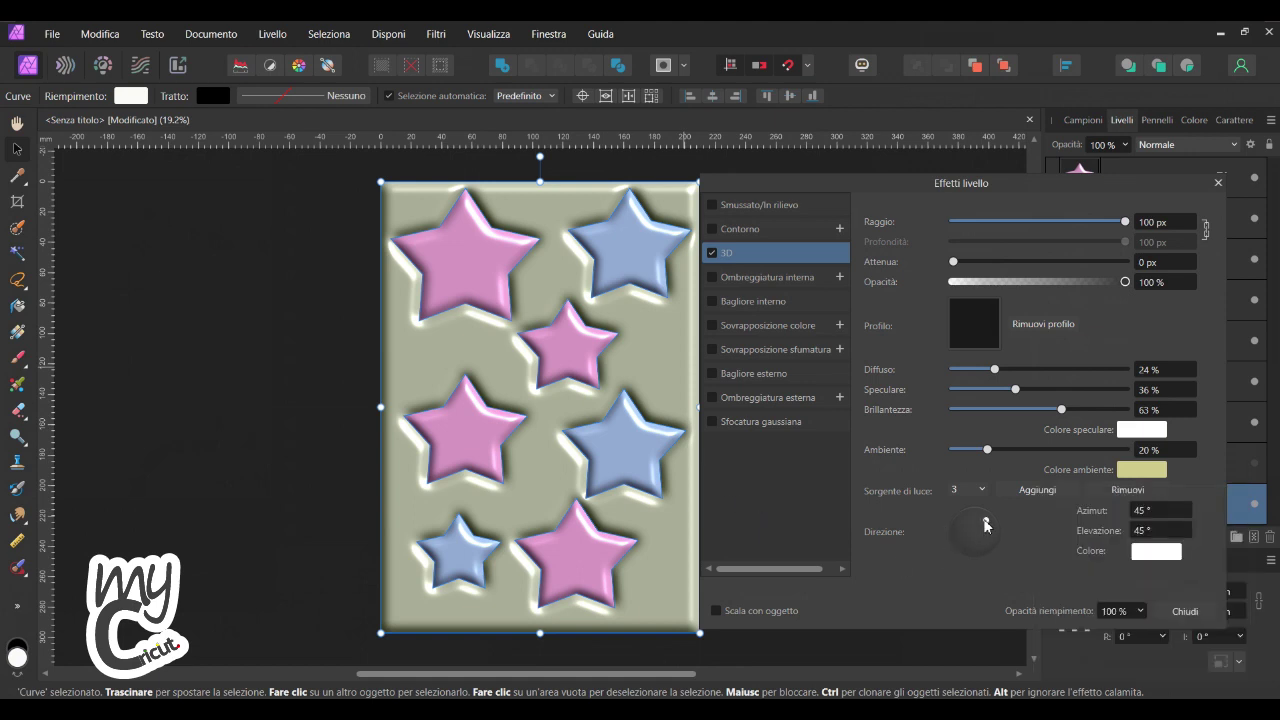
- Aim the 3D light from the right at about -5.8° azimuth and 44° elevation
mouse_move(988, 518)
mouse_down()
mouse_move(957, 551)
mouse_move(940, 491)
mouse_up()
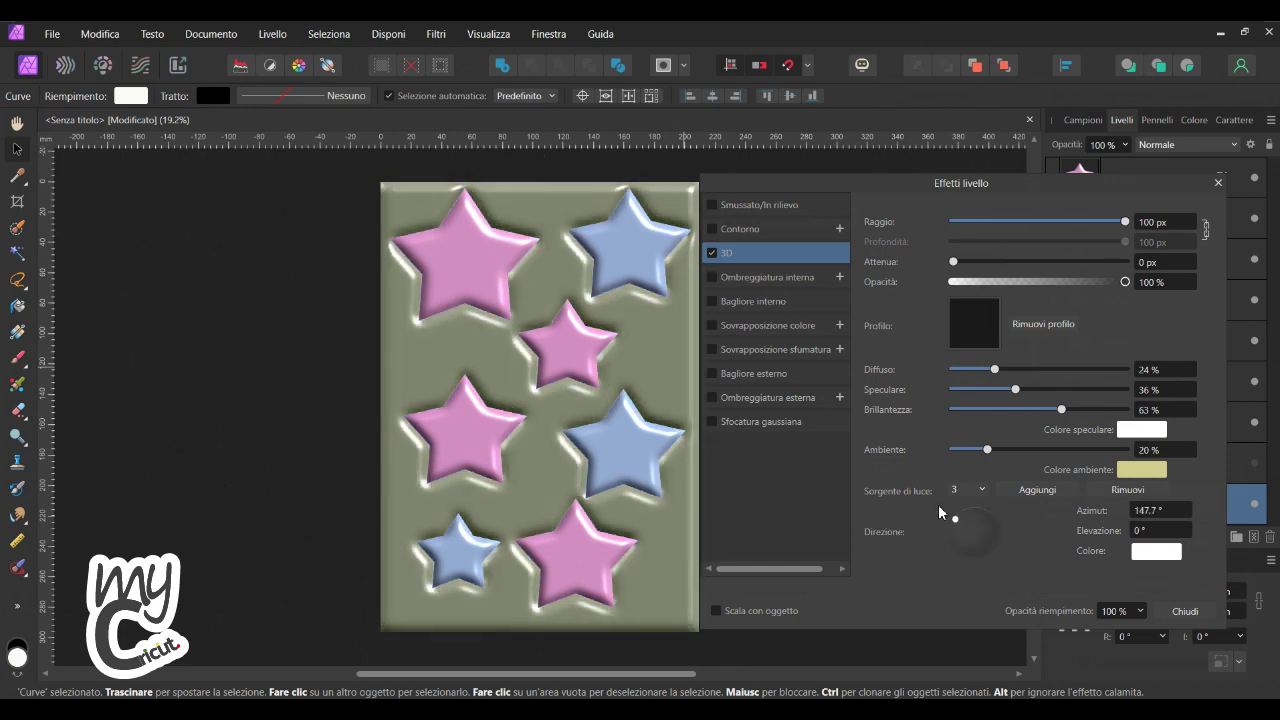
drag(940, 491, 959, 550)
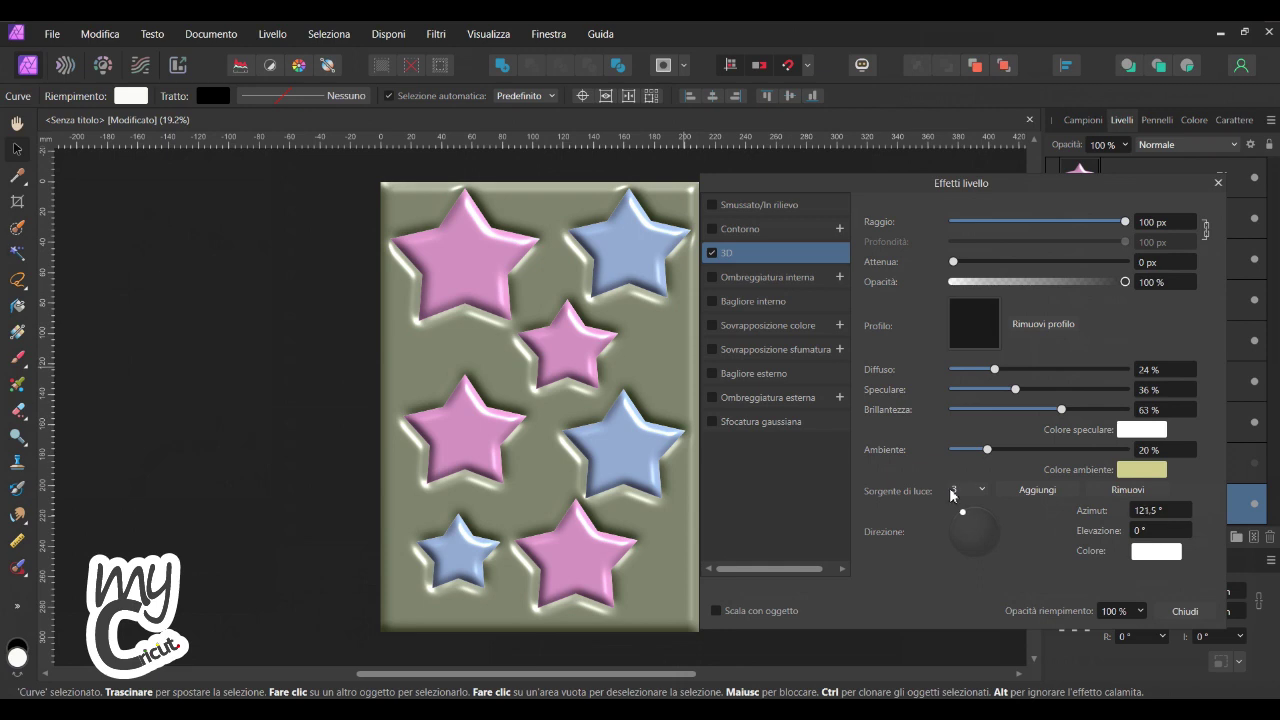
drag(959, 550, 992, 538)
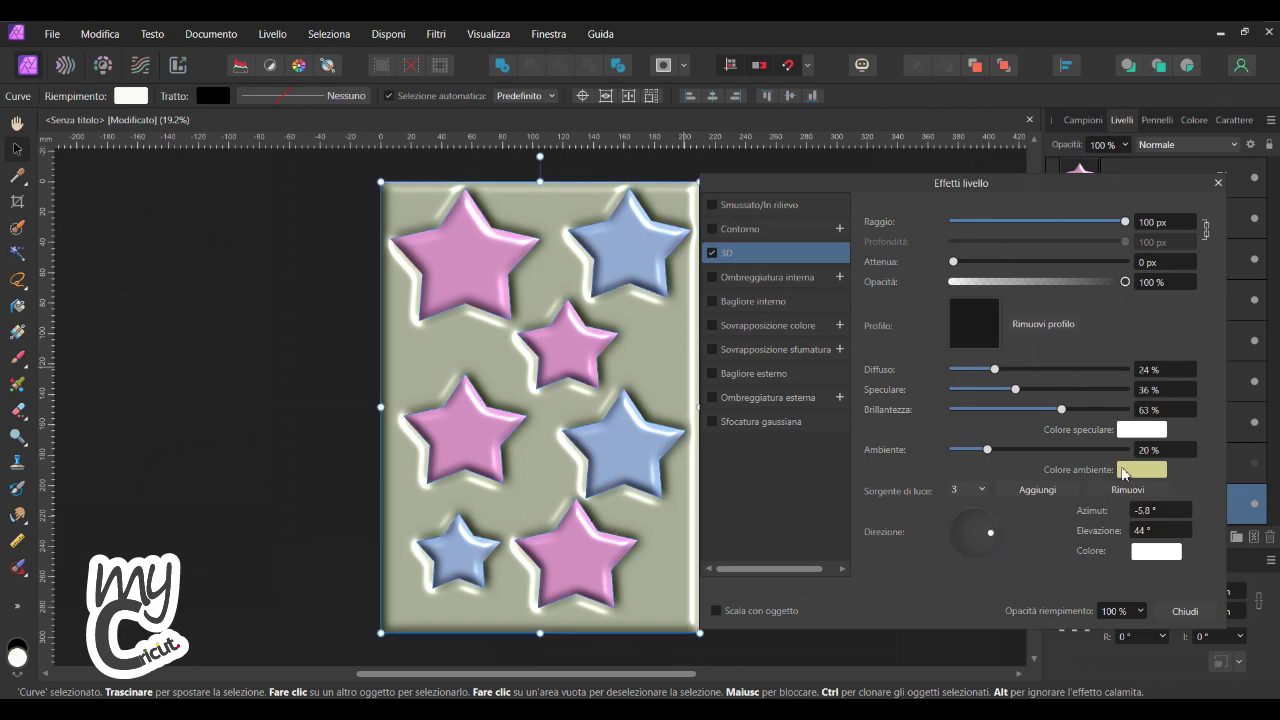
- Raise the background's ambient light to 33% and close the layer effects
click(1166, 450)
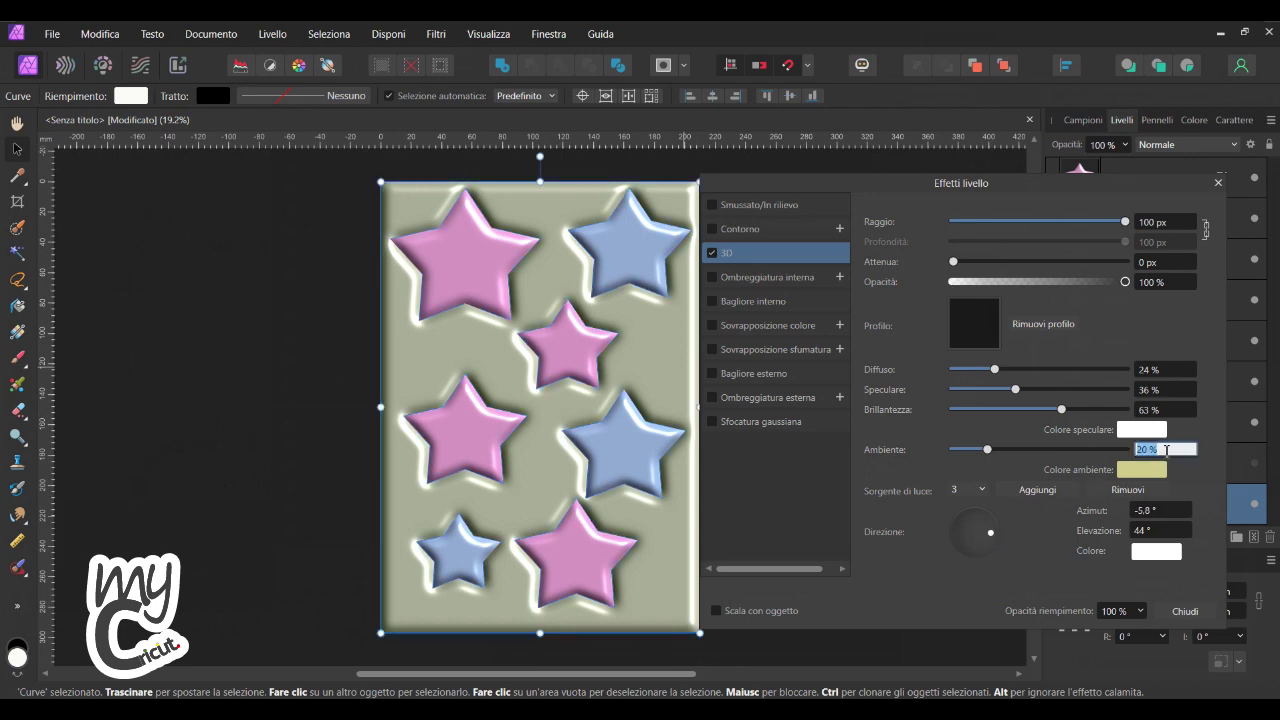
text(33)
key(Return)
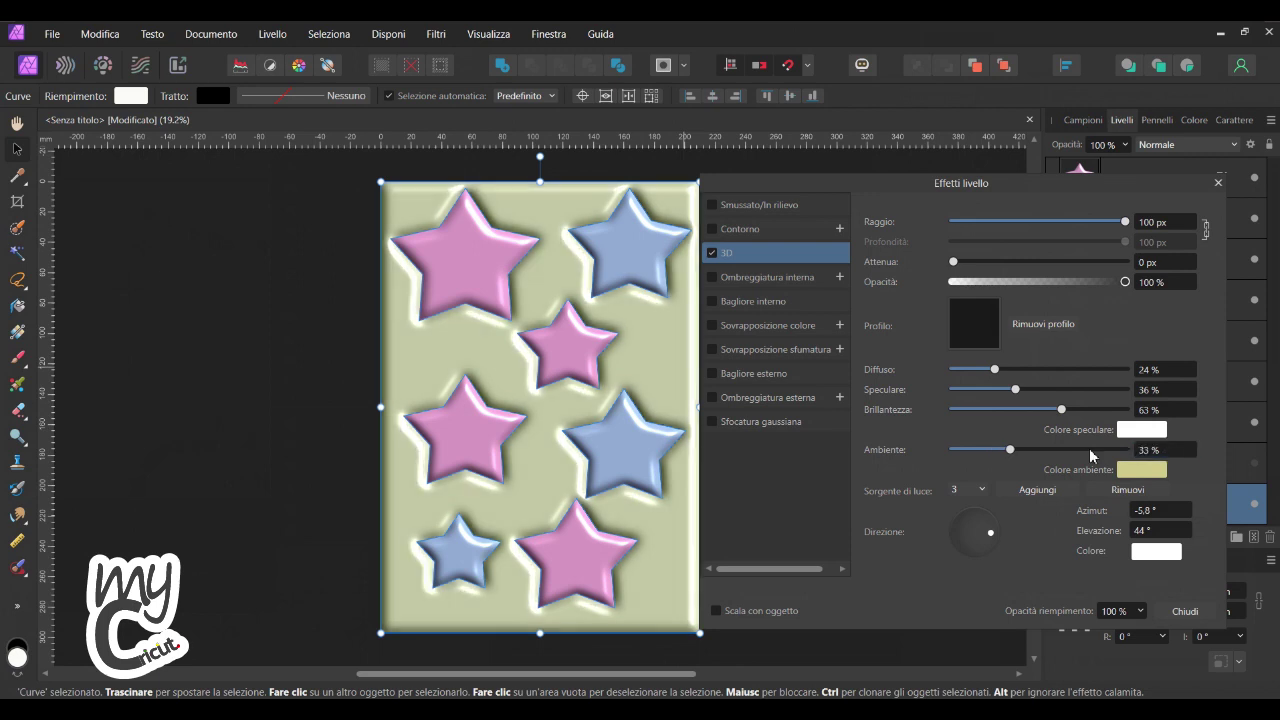
key(Return)
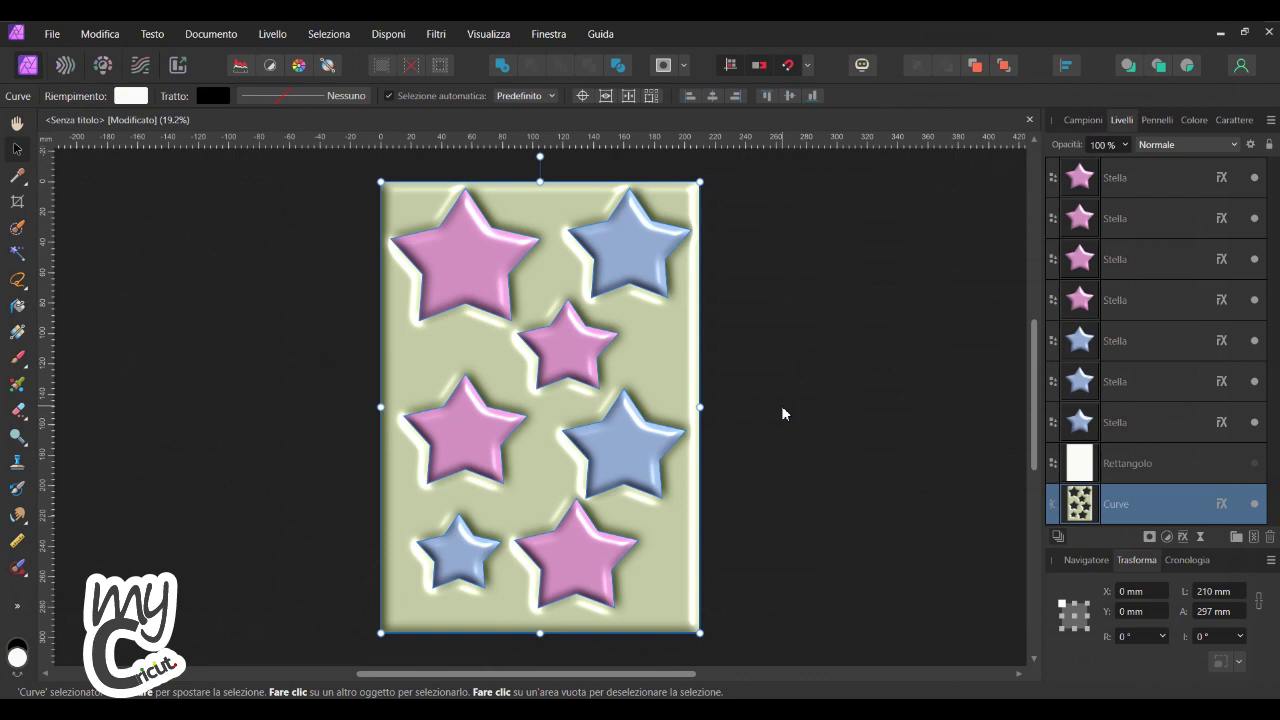
ctrl+scroll(781, 405, up, 2)
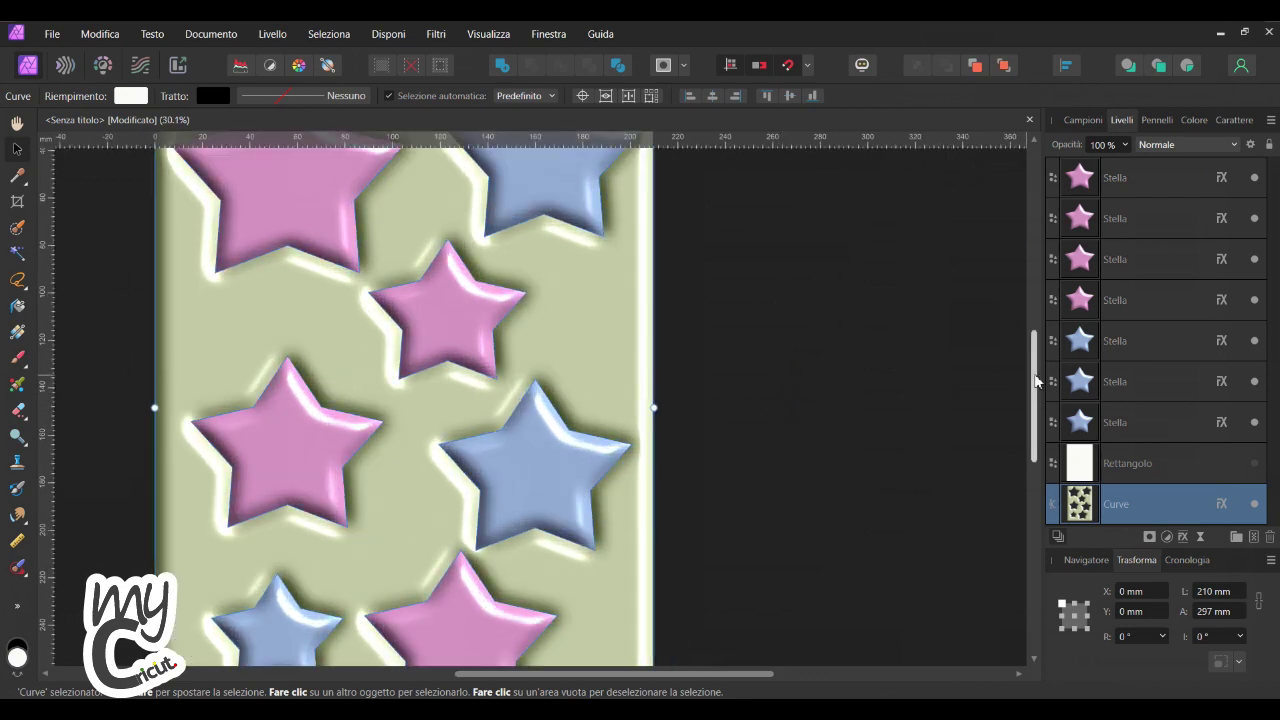
scroll(1035, 381, up, 3)
drag(546, 684, 441, 683)
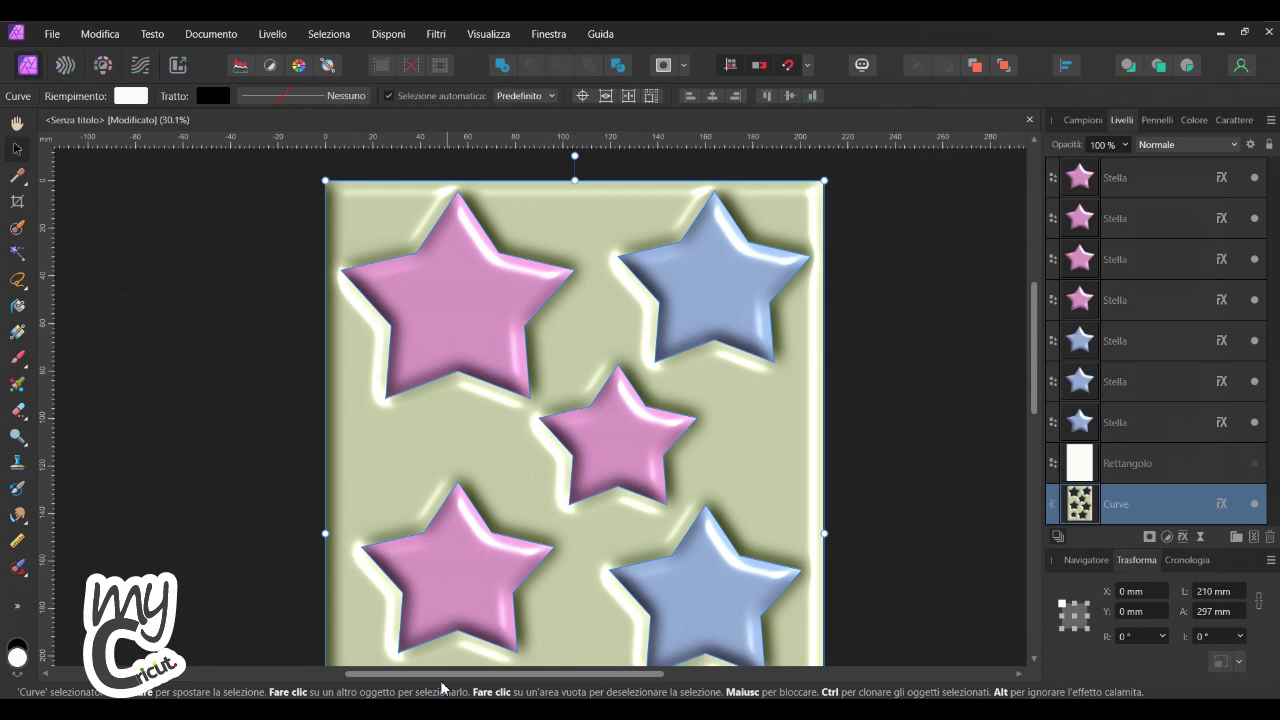